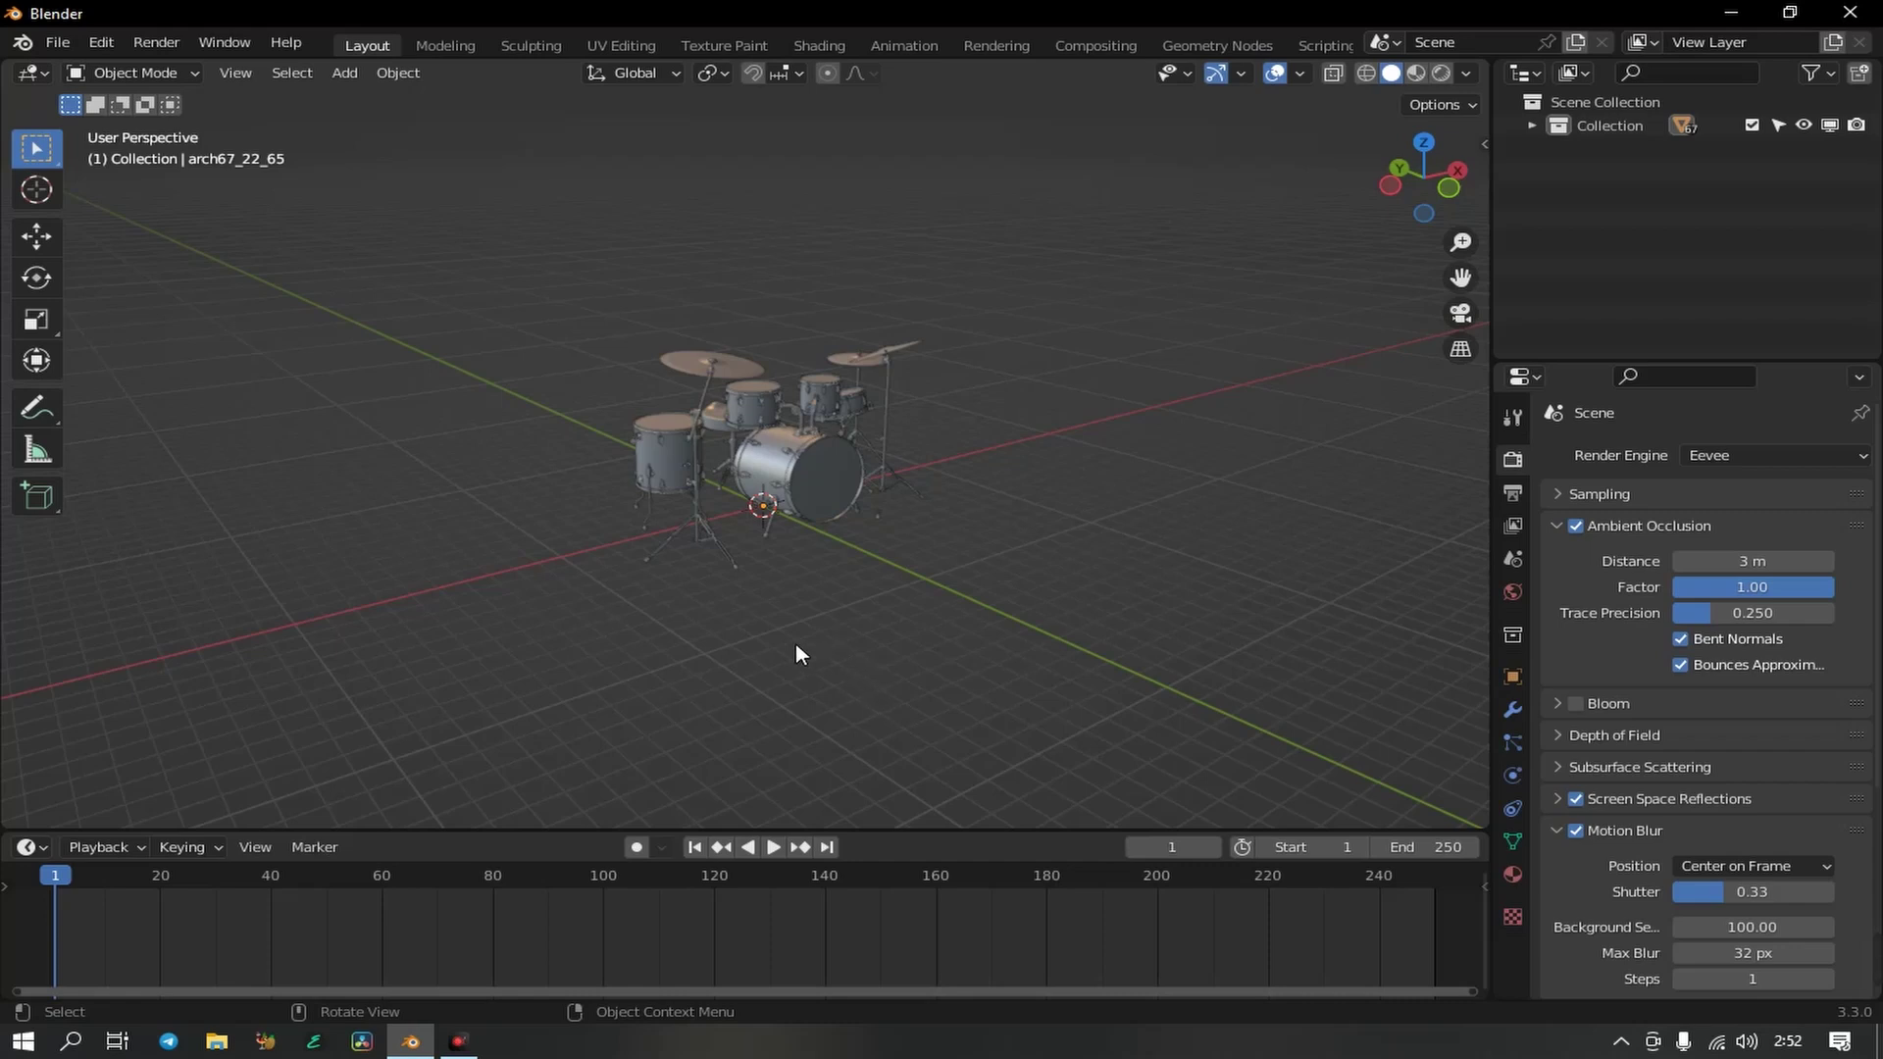
- Orbit and zoom around the drum kit to inspect it from several angles
{"action": "mouse_move", "coordinate": [796, 641]}
{"action": "middle_mouse_down"}
{"action": "mouse_move", "coordinate": [803, 586]}
{"action": "mouse_move", "coordinate": [785, 629]}
{"action": "middle_mouse_up"}
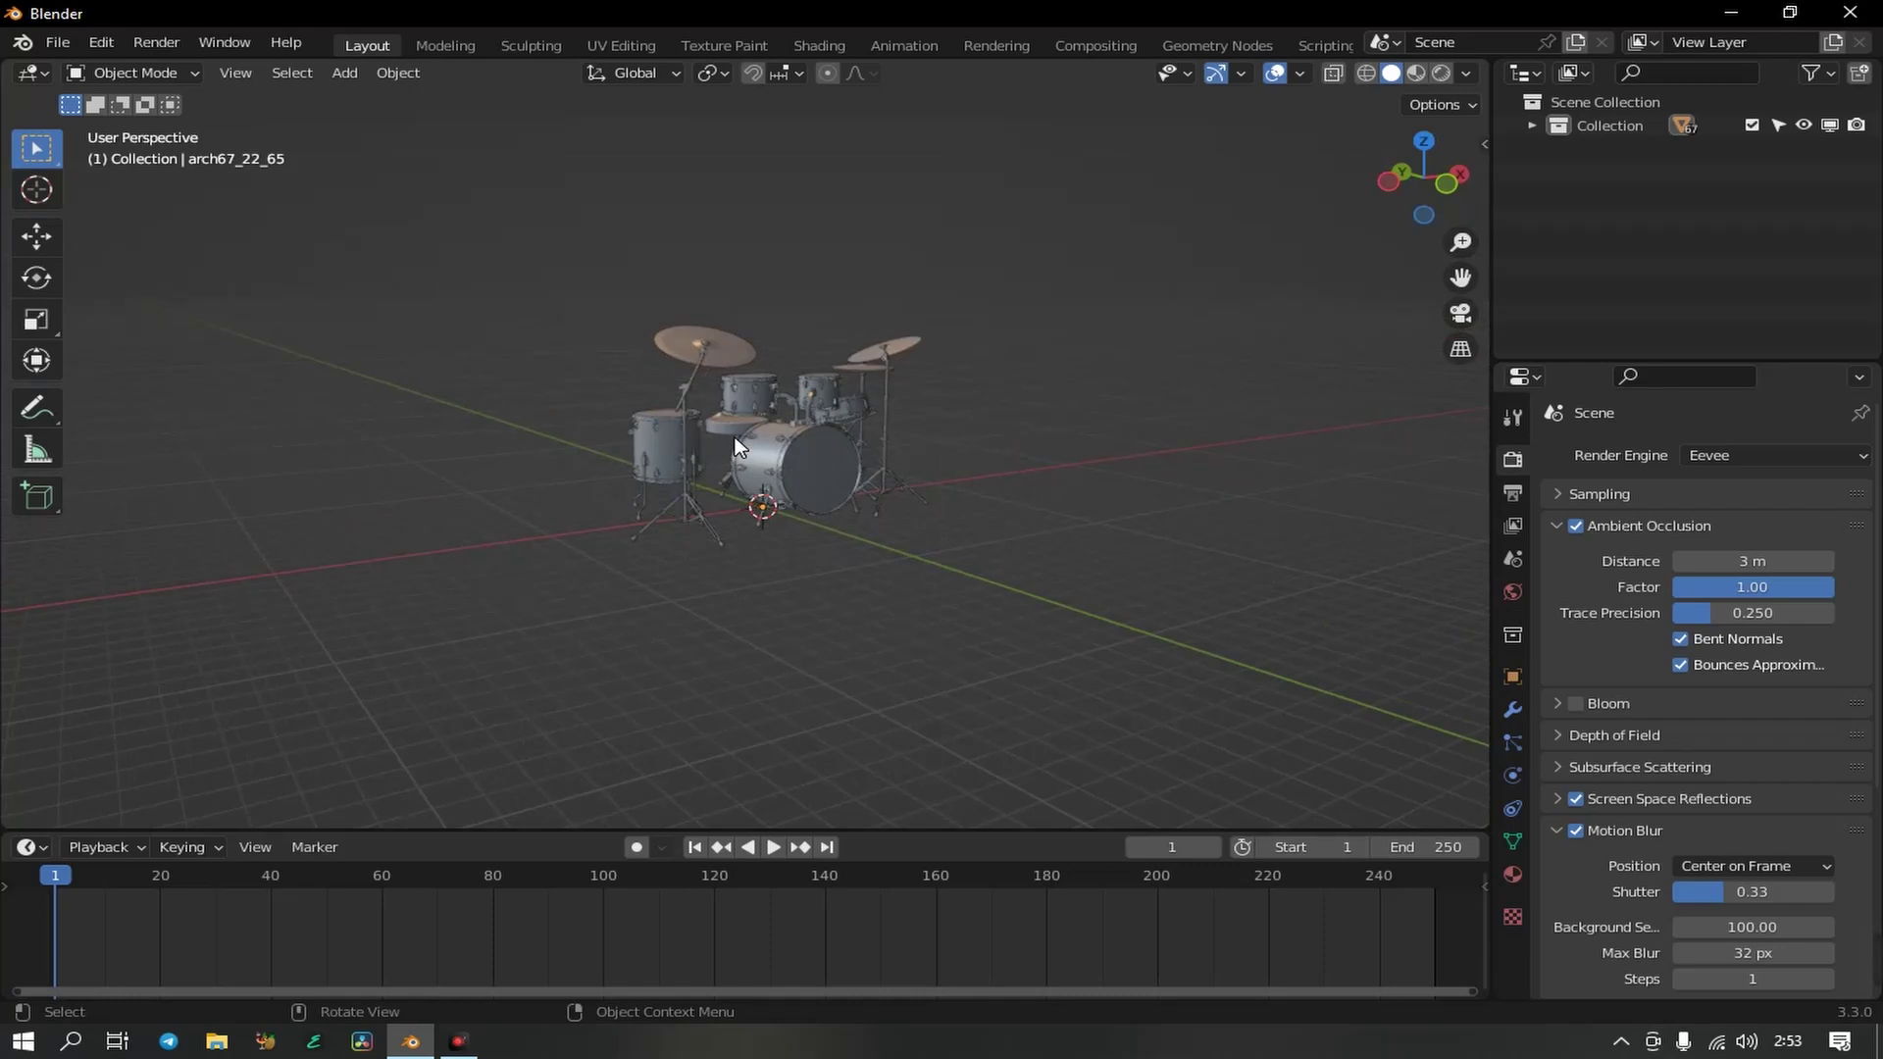
{"action": "scroll", "coordinate": [679, 497], "scroll_direction": "up", "scroll_amount": 2}
{"action": "scroll", "coordinate": [791, 477], "scroll_direction": "up", "scroll_amount": 2}
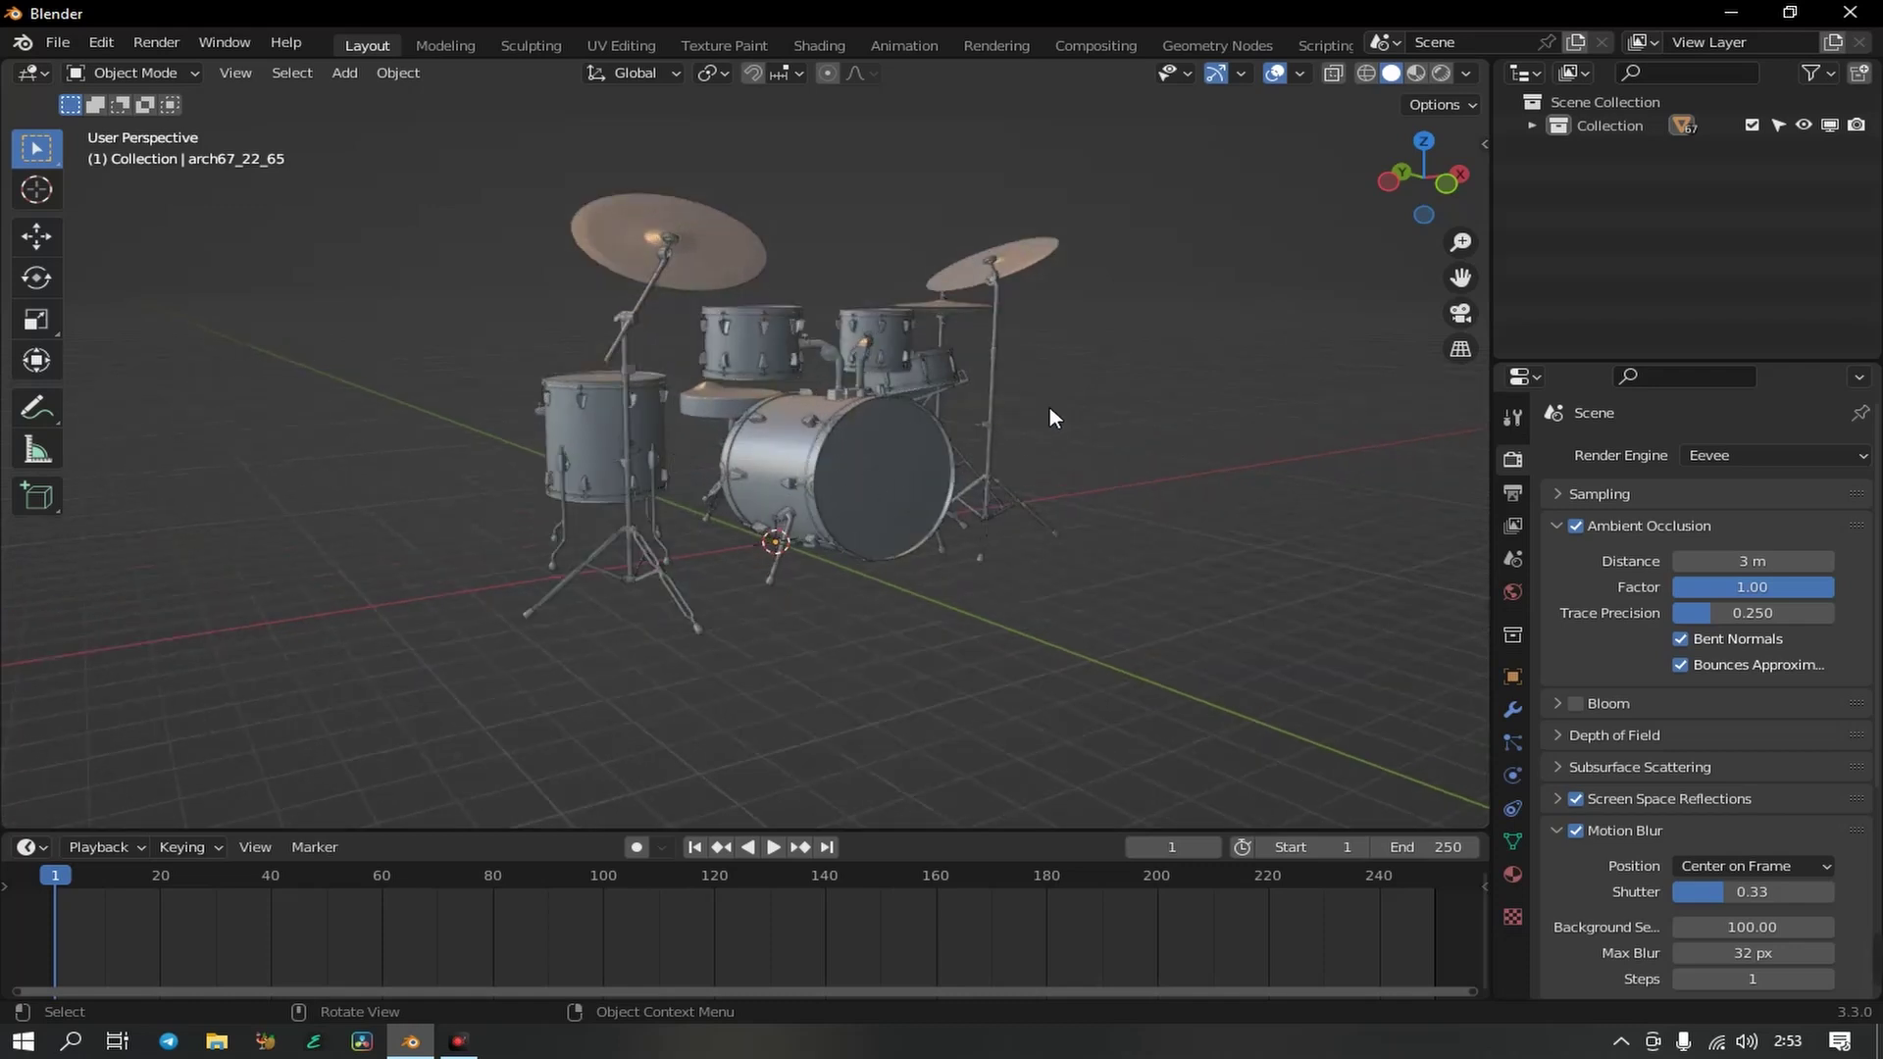
{"action": "middle_click_drag", "start_coordinate": [1050, 408], "coordinate": [1095, 454]}
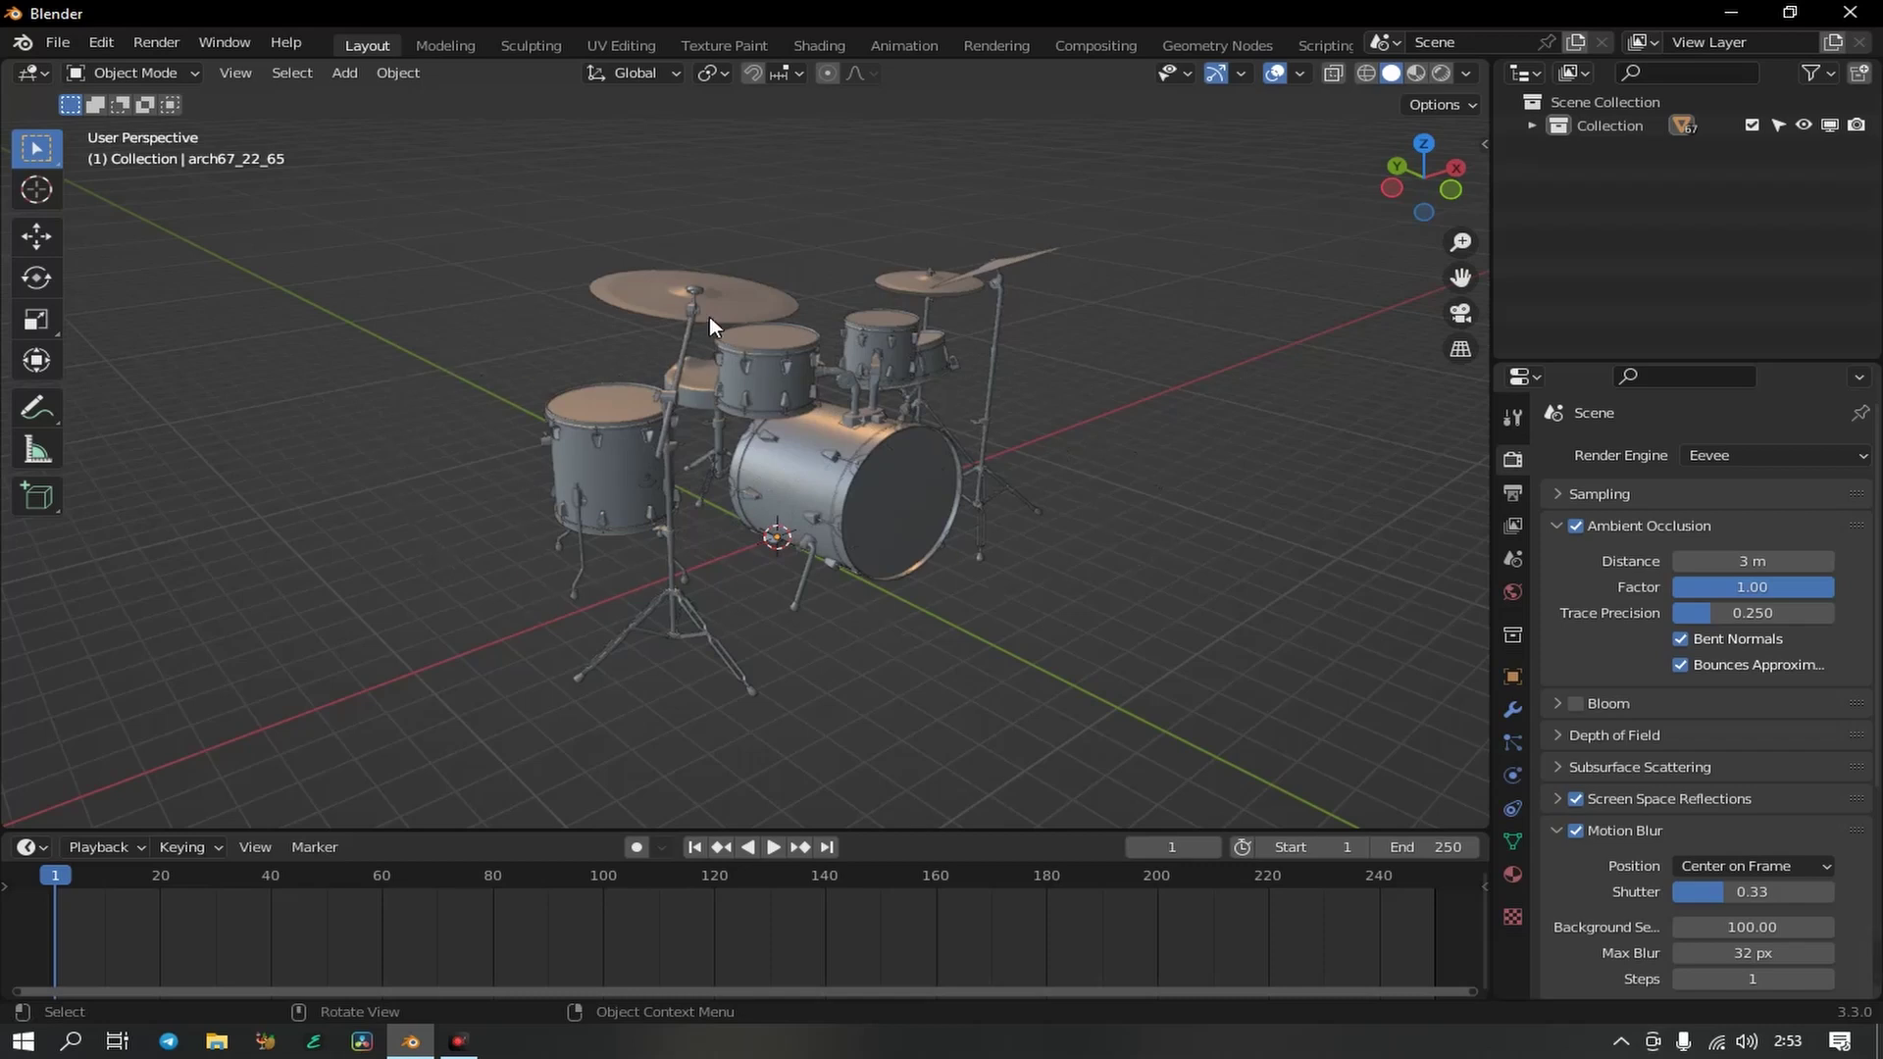
{"action": "middle_click_drag", "start_coordinate": [709, 316], "coordinate": [669, 478]}
{"action": "middle_click_drag", "start_coordinate": [638, 574], "coordinate": [787, 444]}
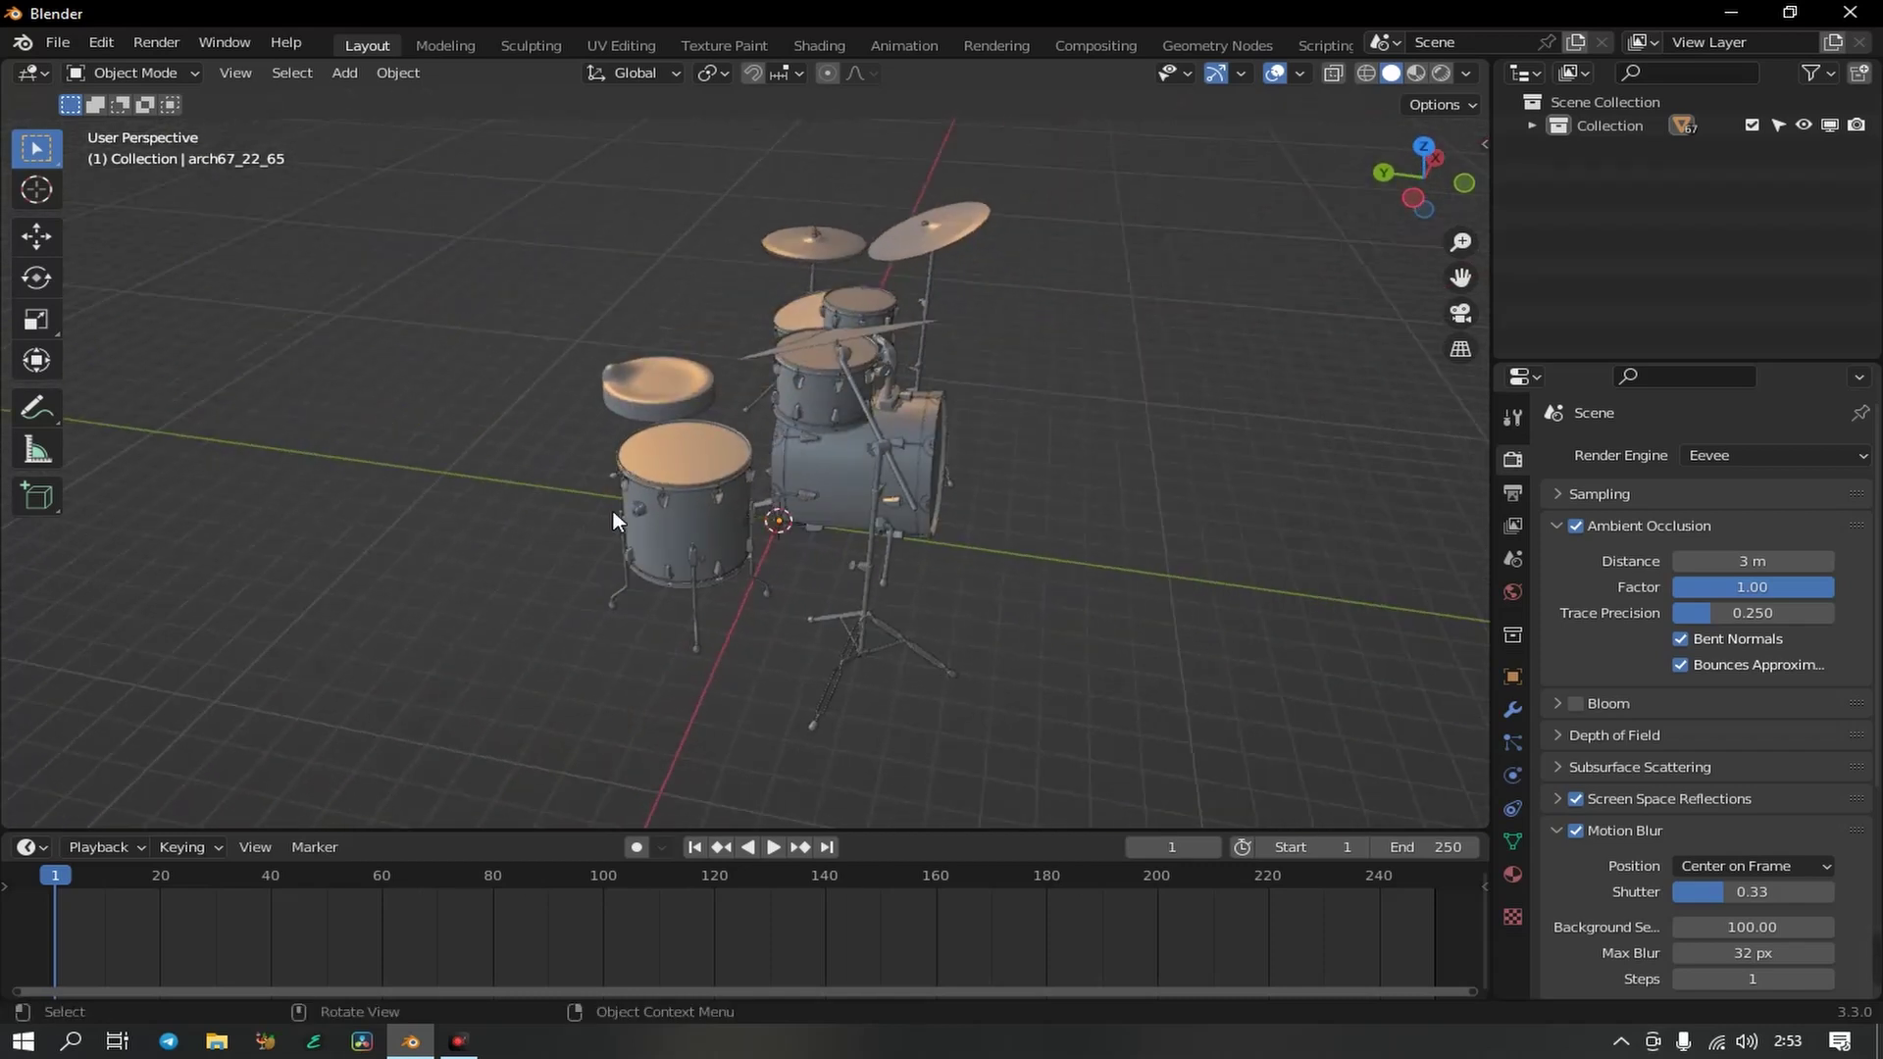
{"action": "middle_click_drag", "start_coordinate": [609, 535], "coordinate": [739, 498]}
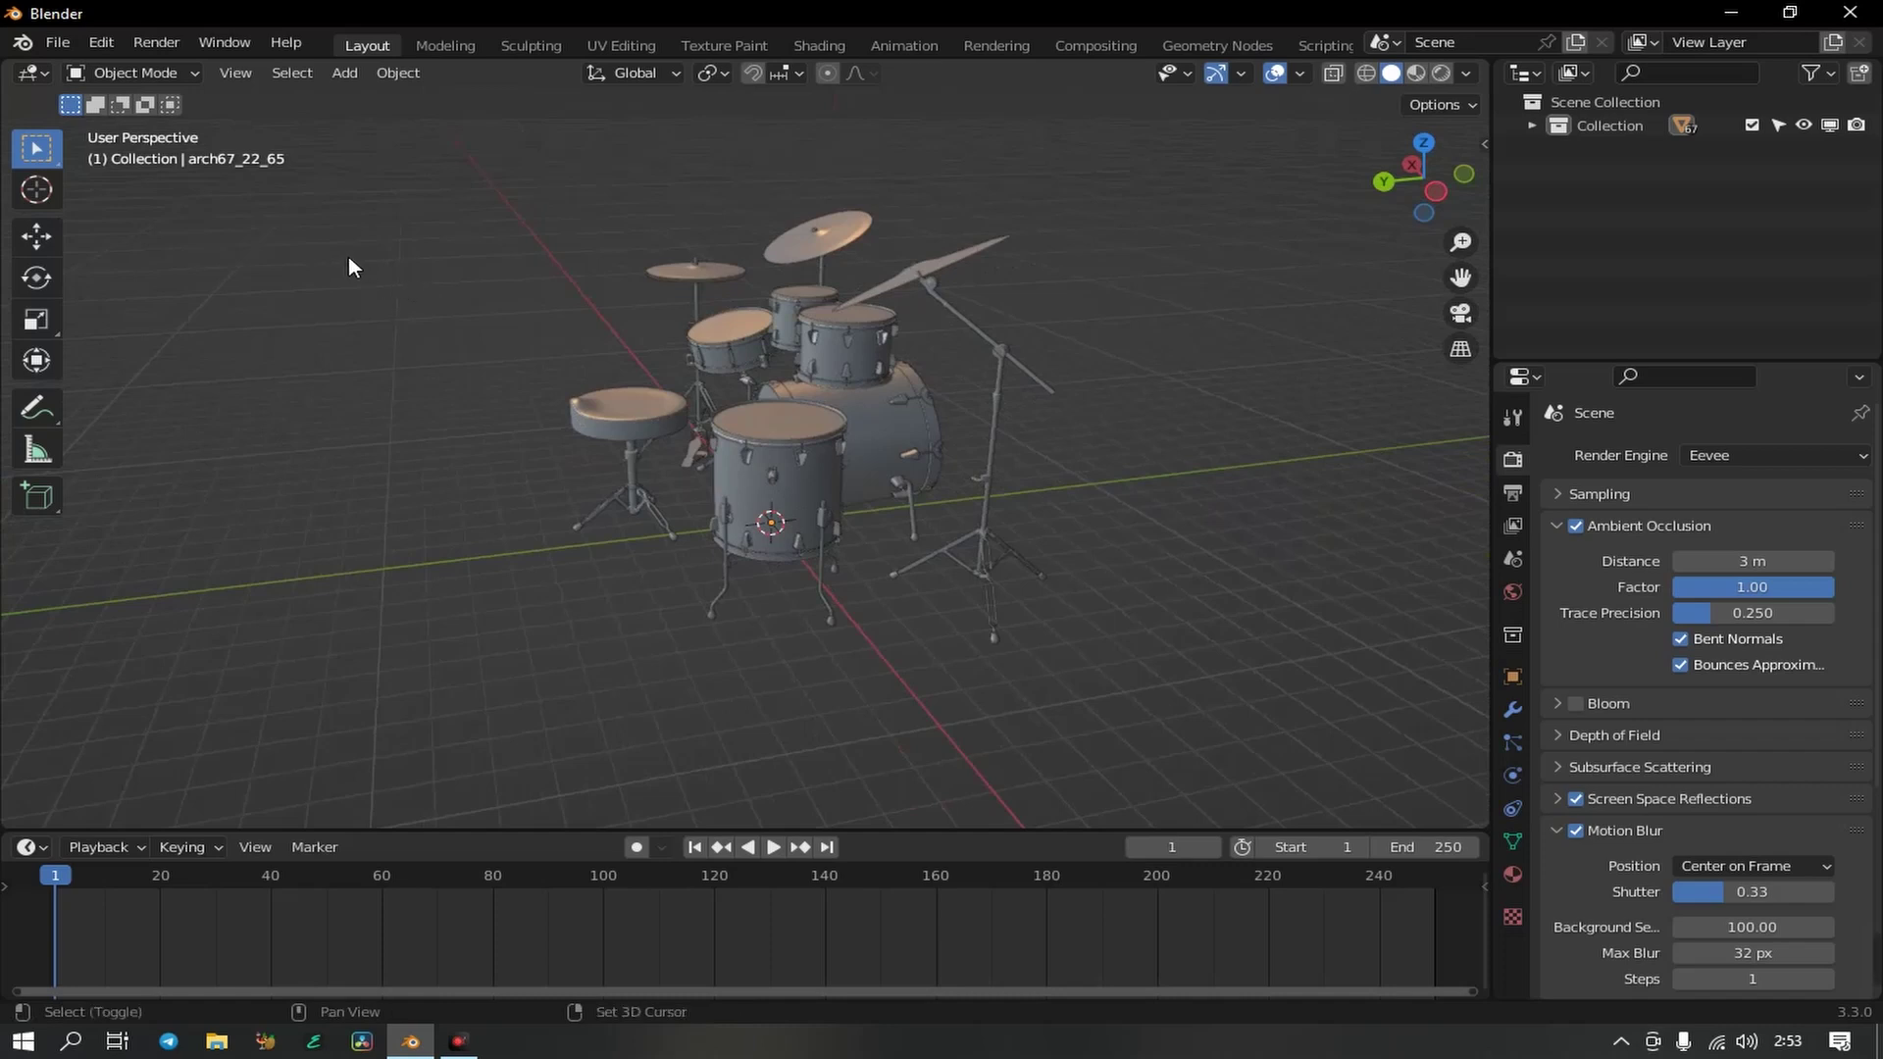
- Add a Camera, a Bezier circle and a plain-axes Empty to the scene
{"action": "key", "text": "shift+a"}
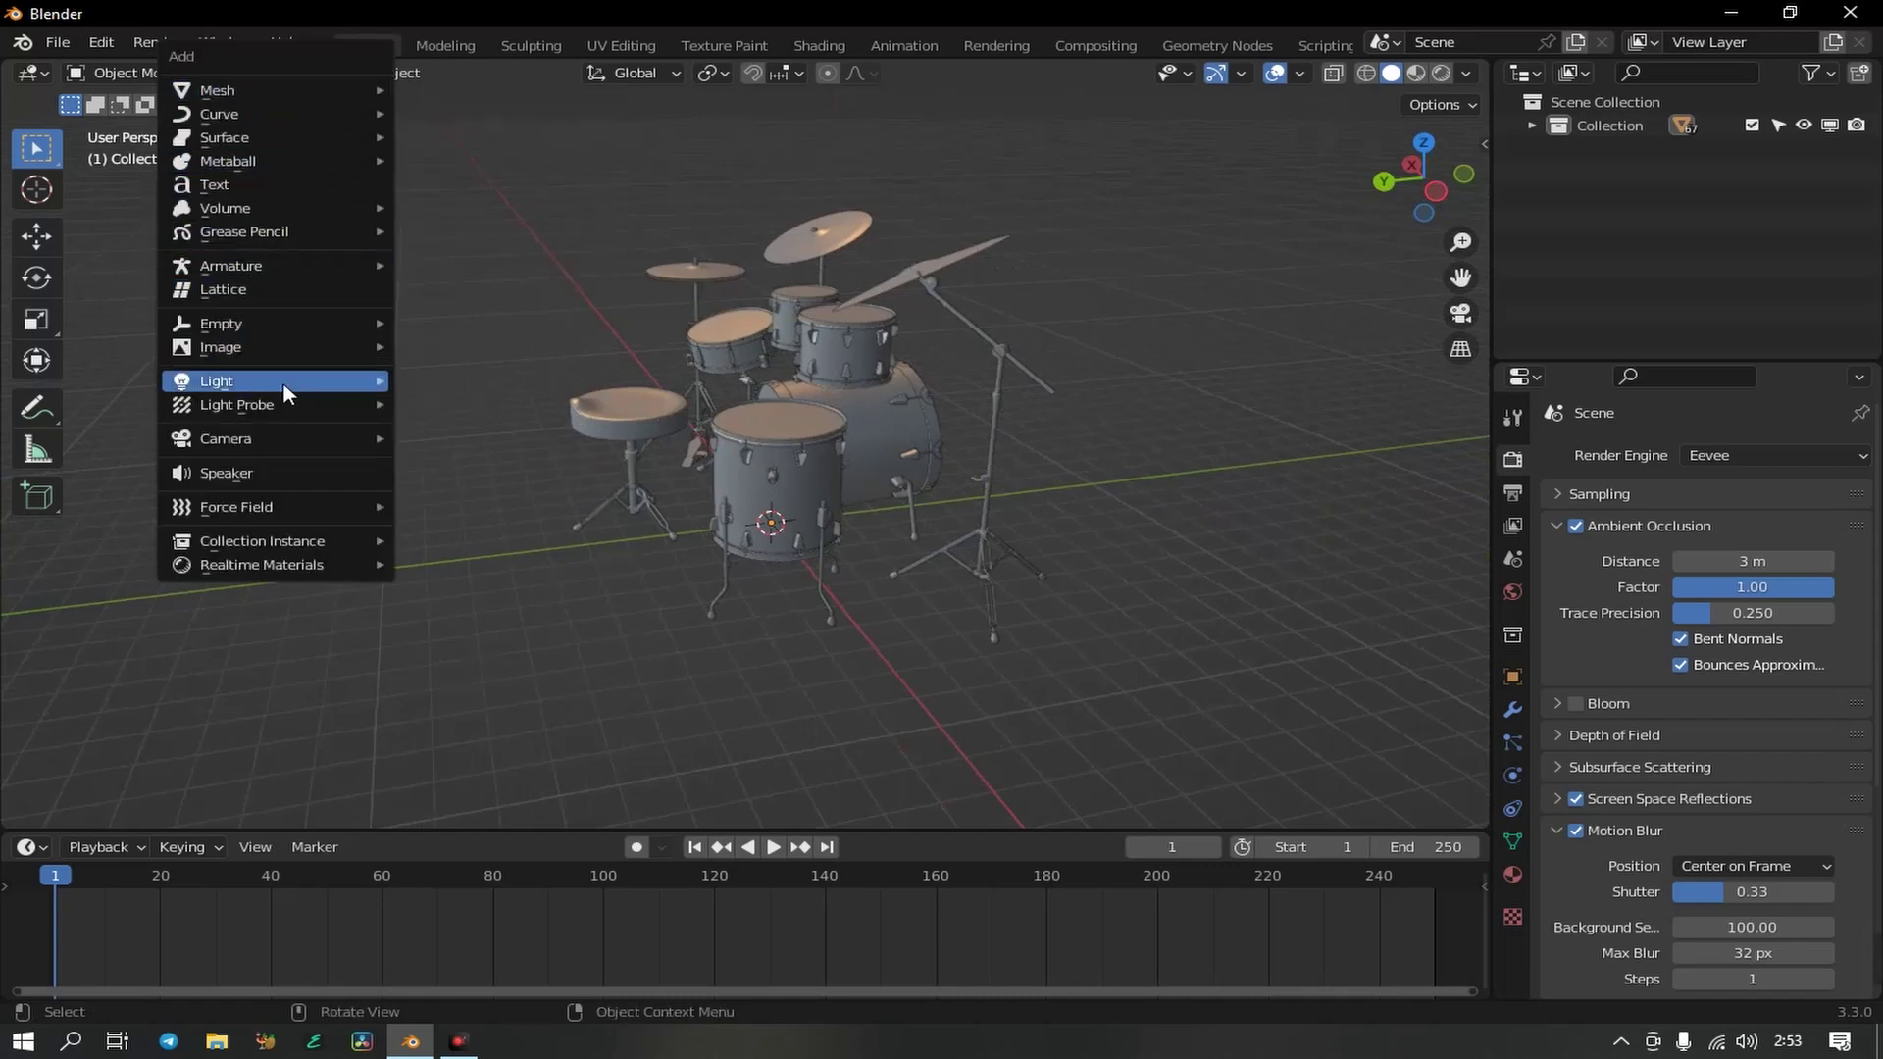
{"action": "left_click", "coordinate": [457, 428]}
{"action": "key", "text": "shift+a"}
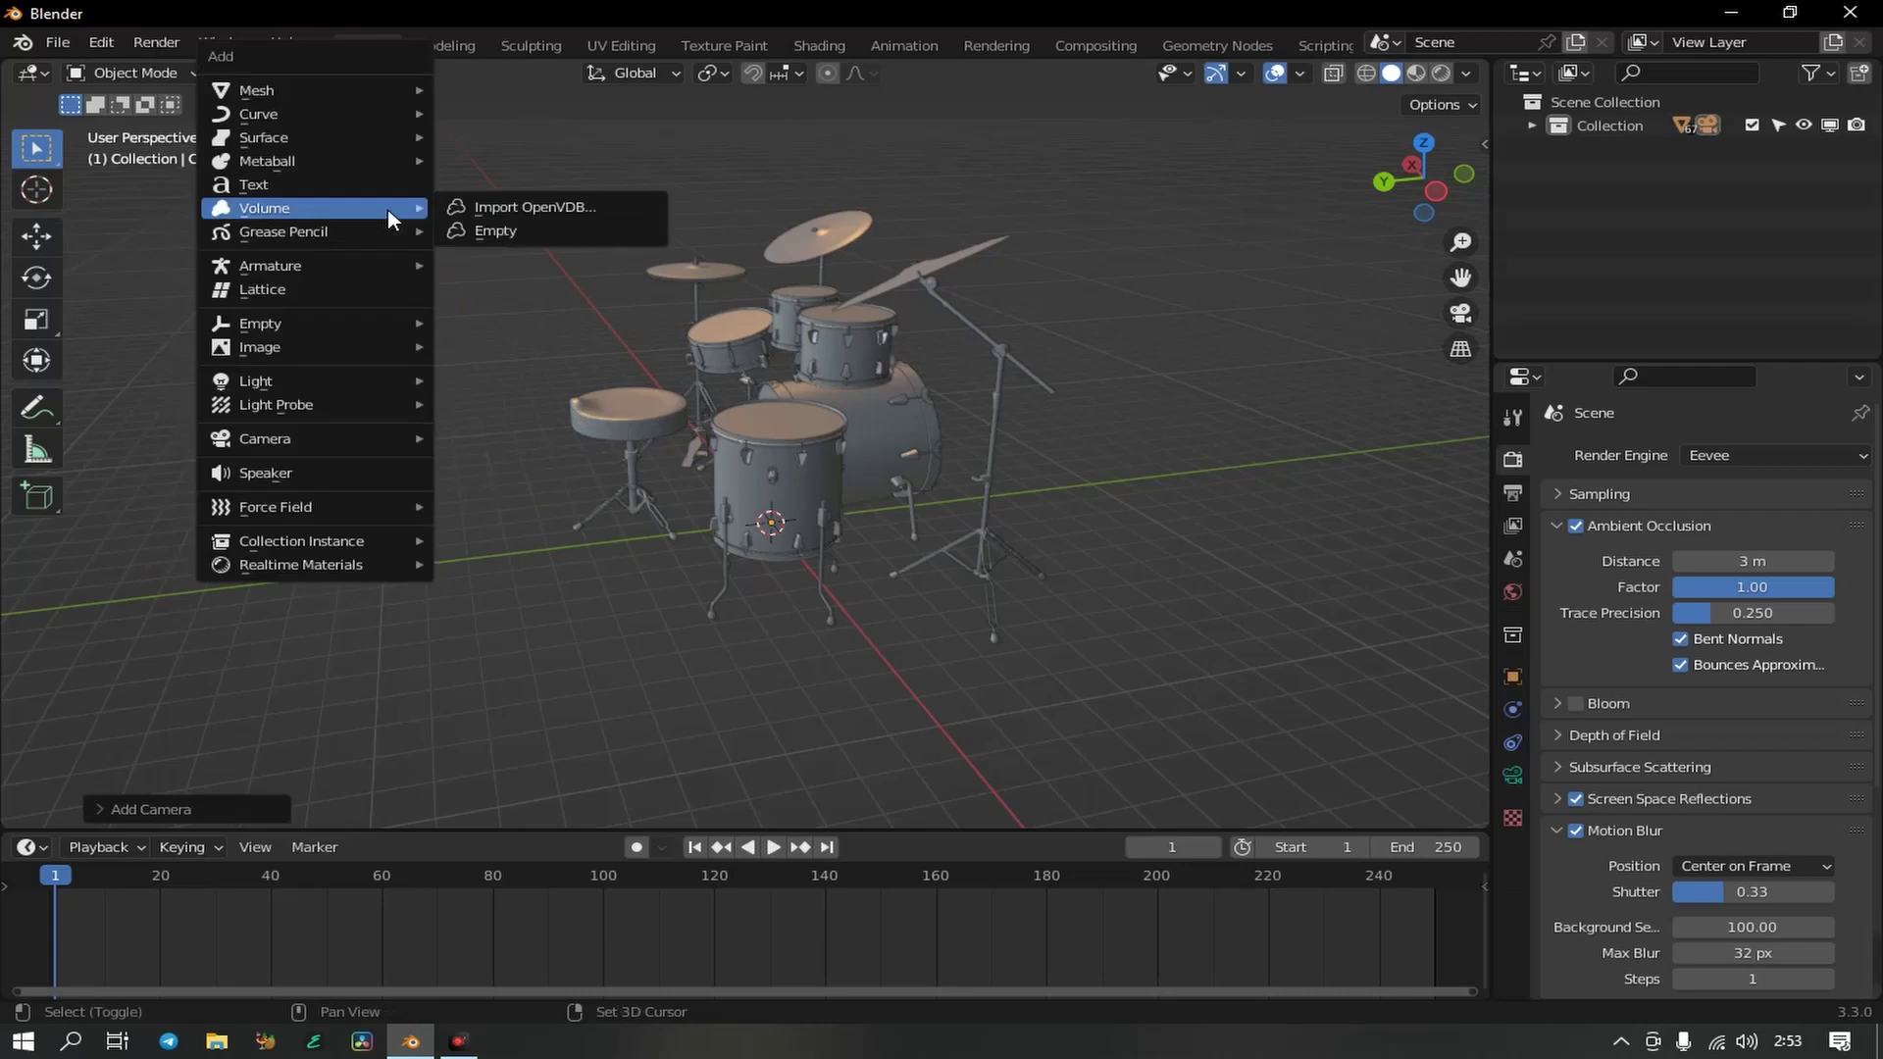
{"action": "mouse_move", "coordinate": [259, 114]}
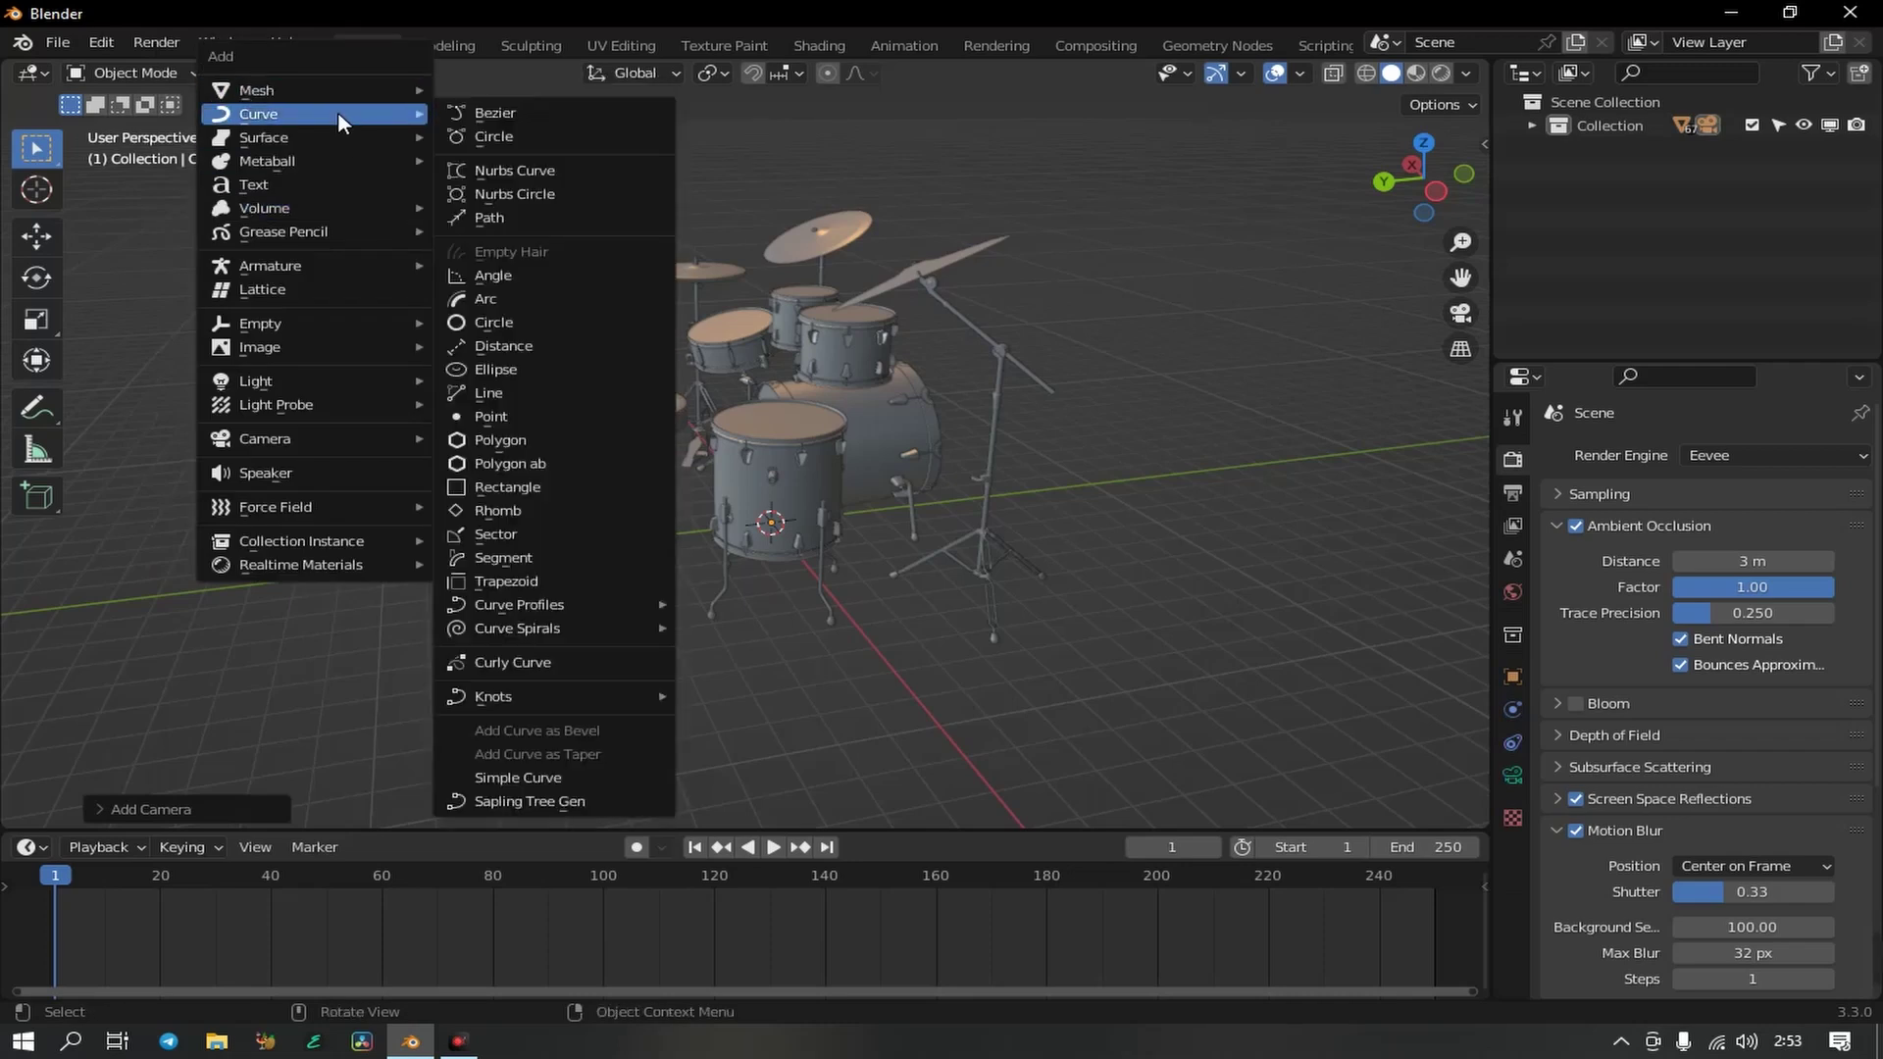
{"action": "left_click", "coordinate": [494, 138]}
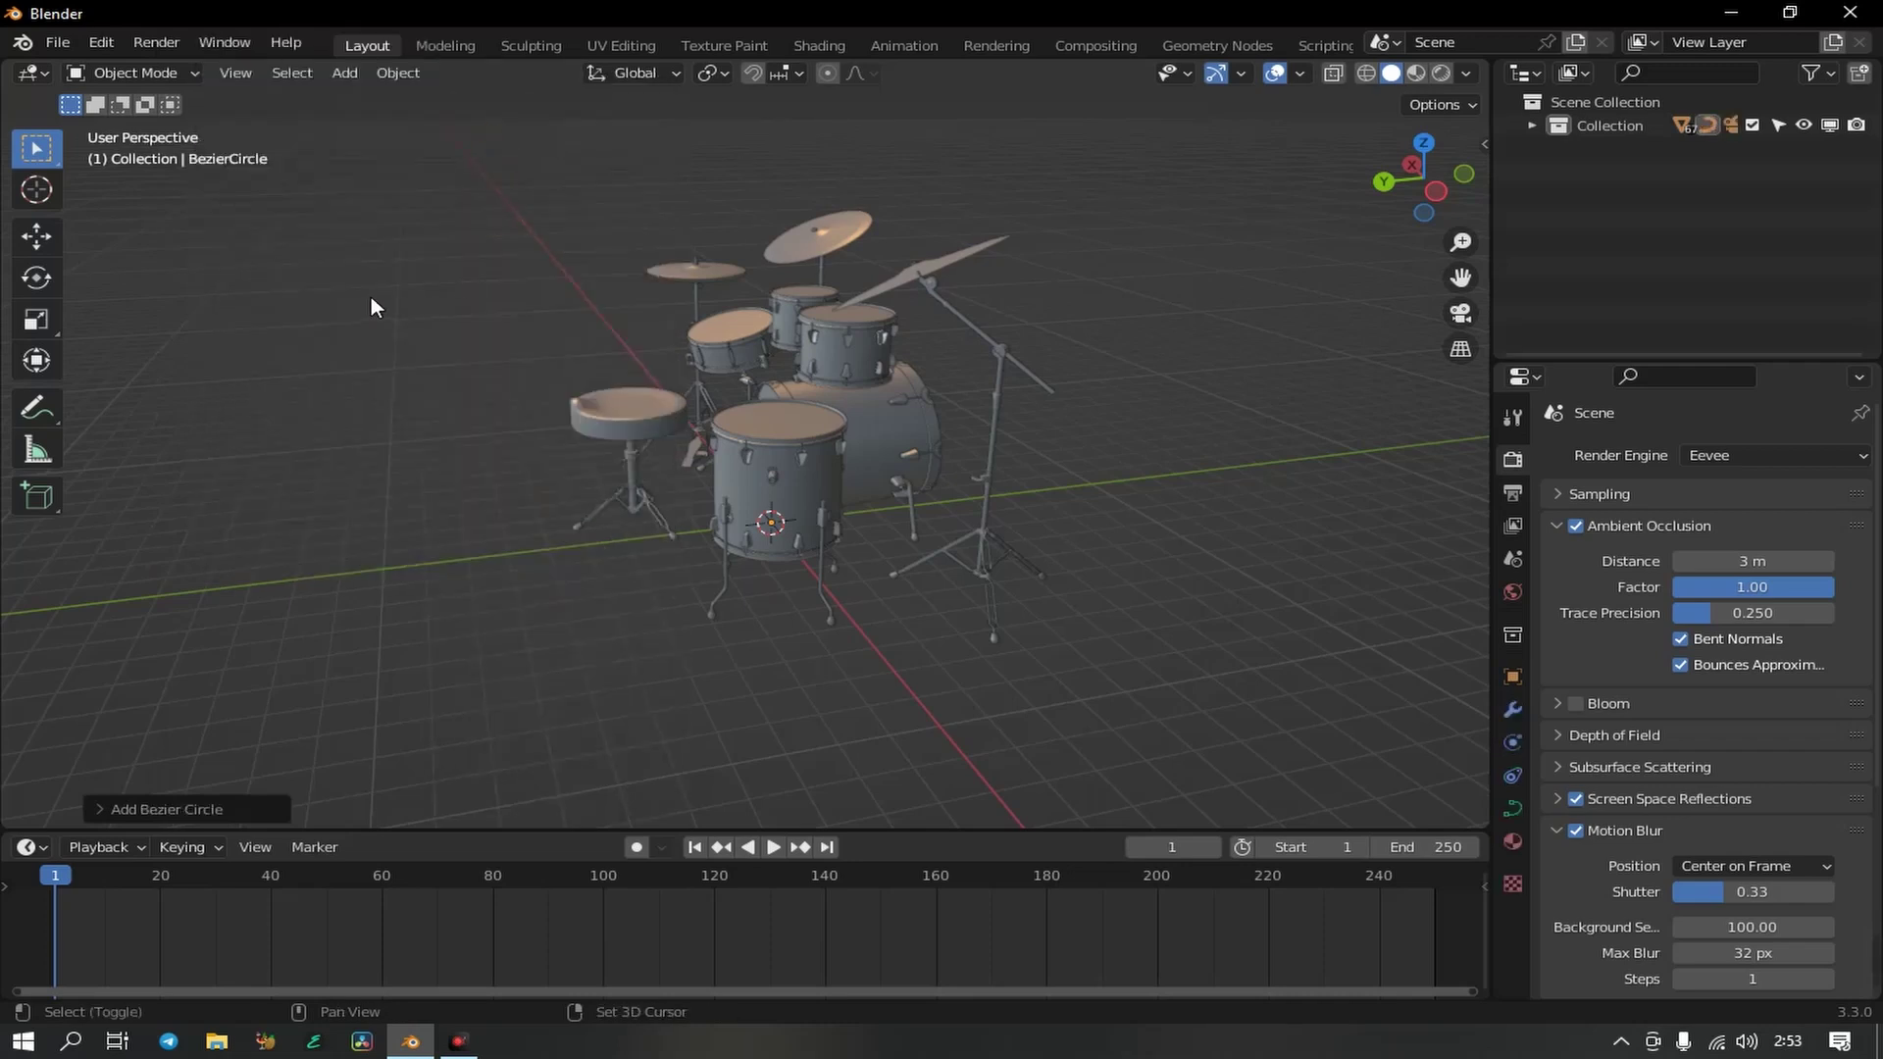
{"action": "key", "text": "shift+a"}
{"action": "mouse_move", "coordinate": [244, 507]}
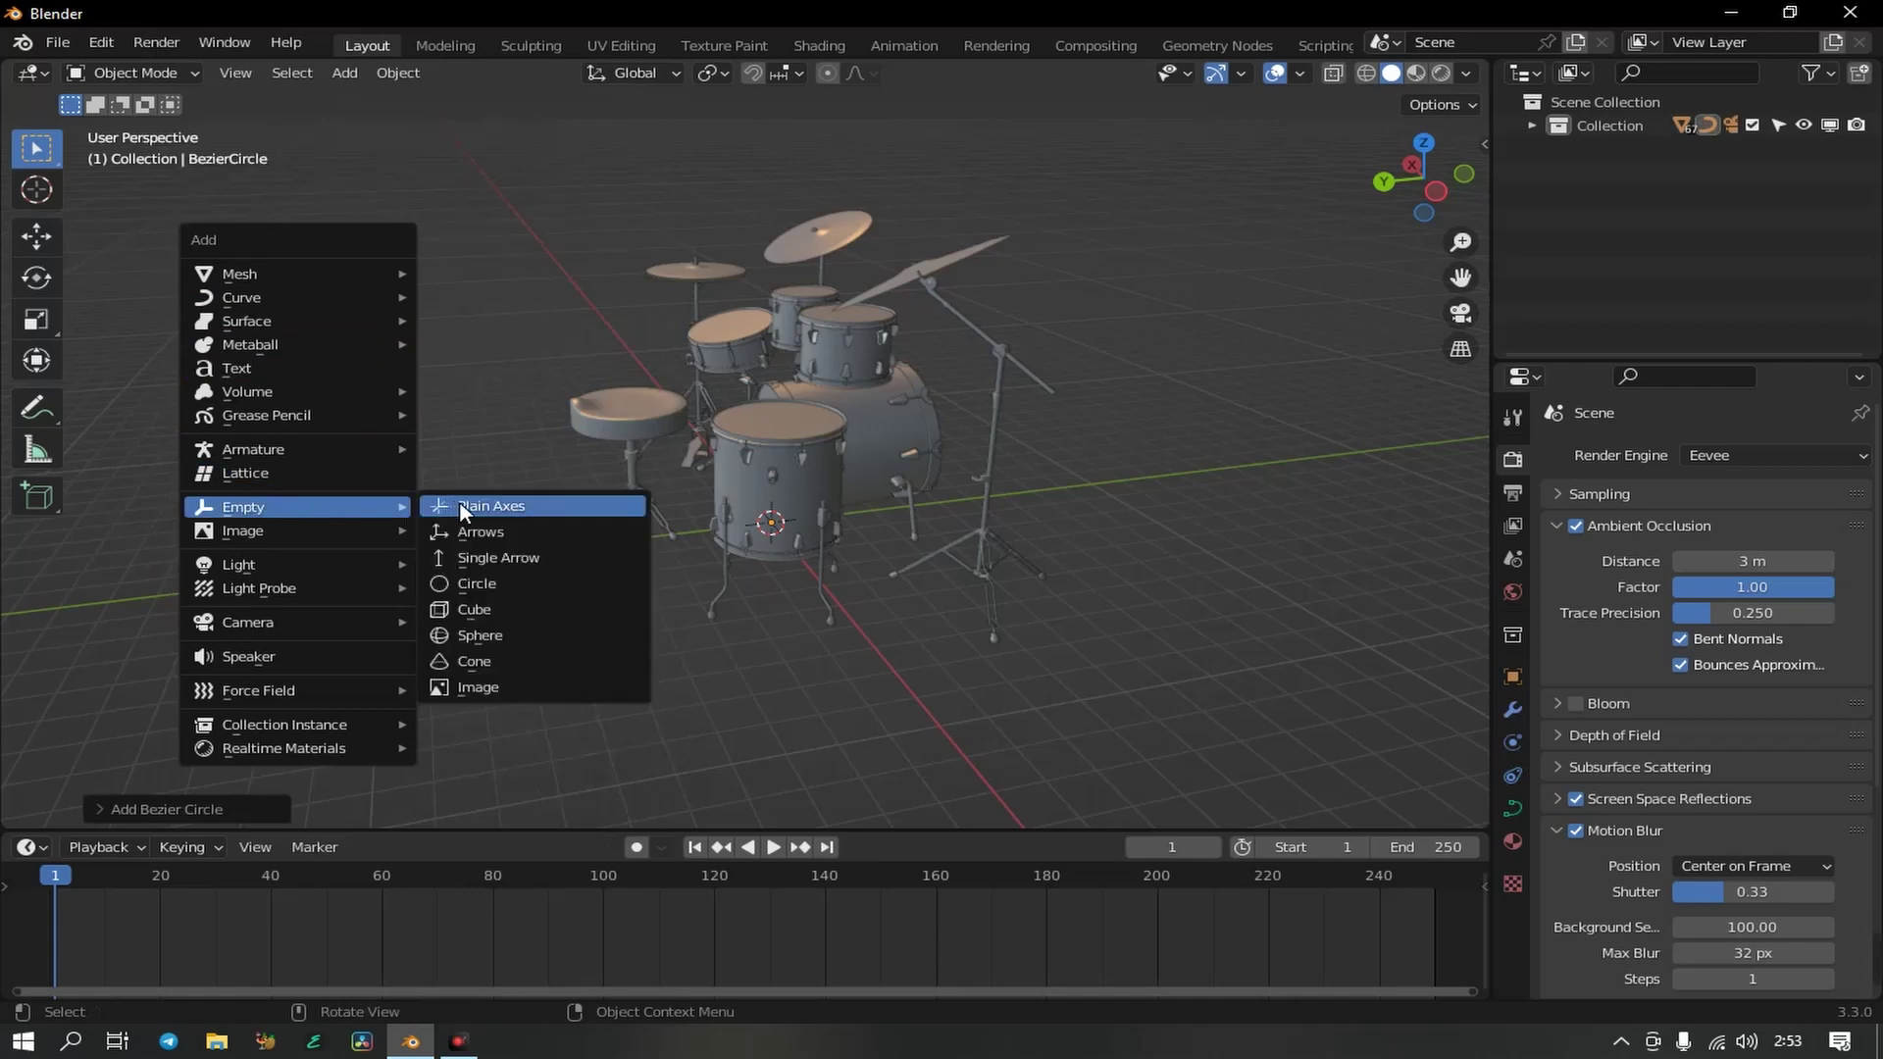
{"action": "left_click", "coordinate": [520, 510]}
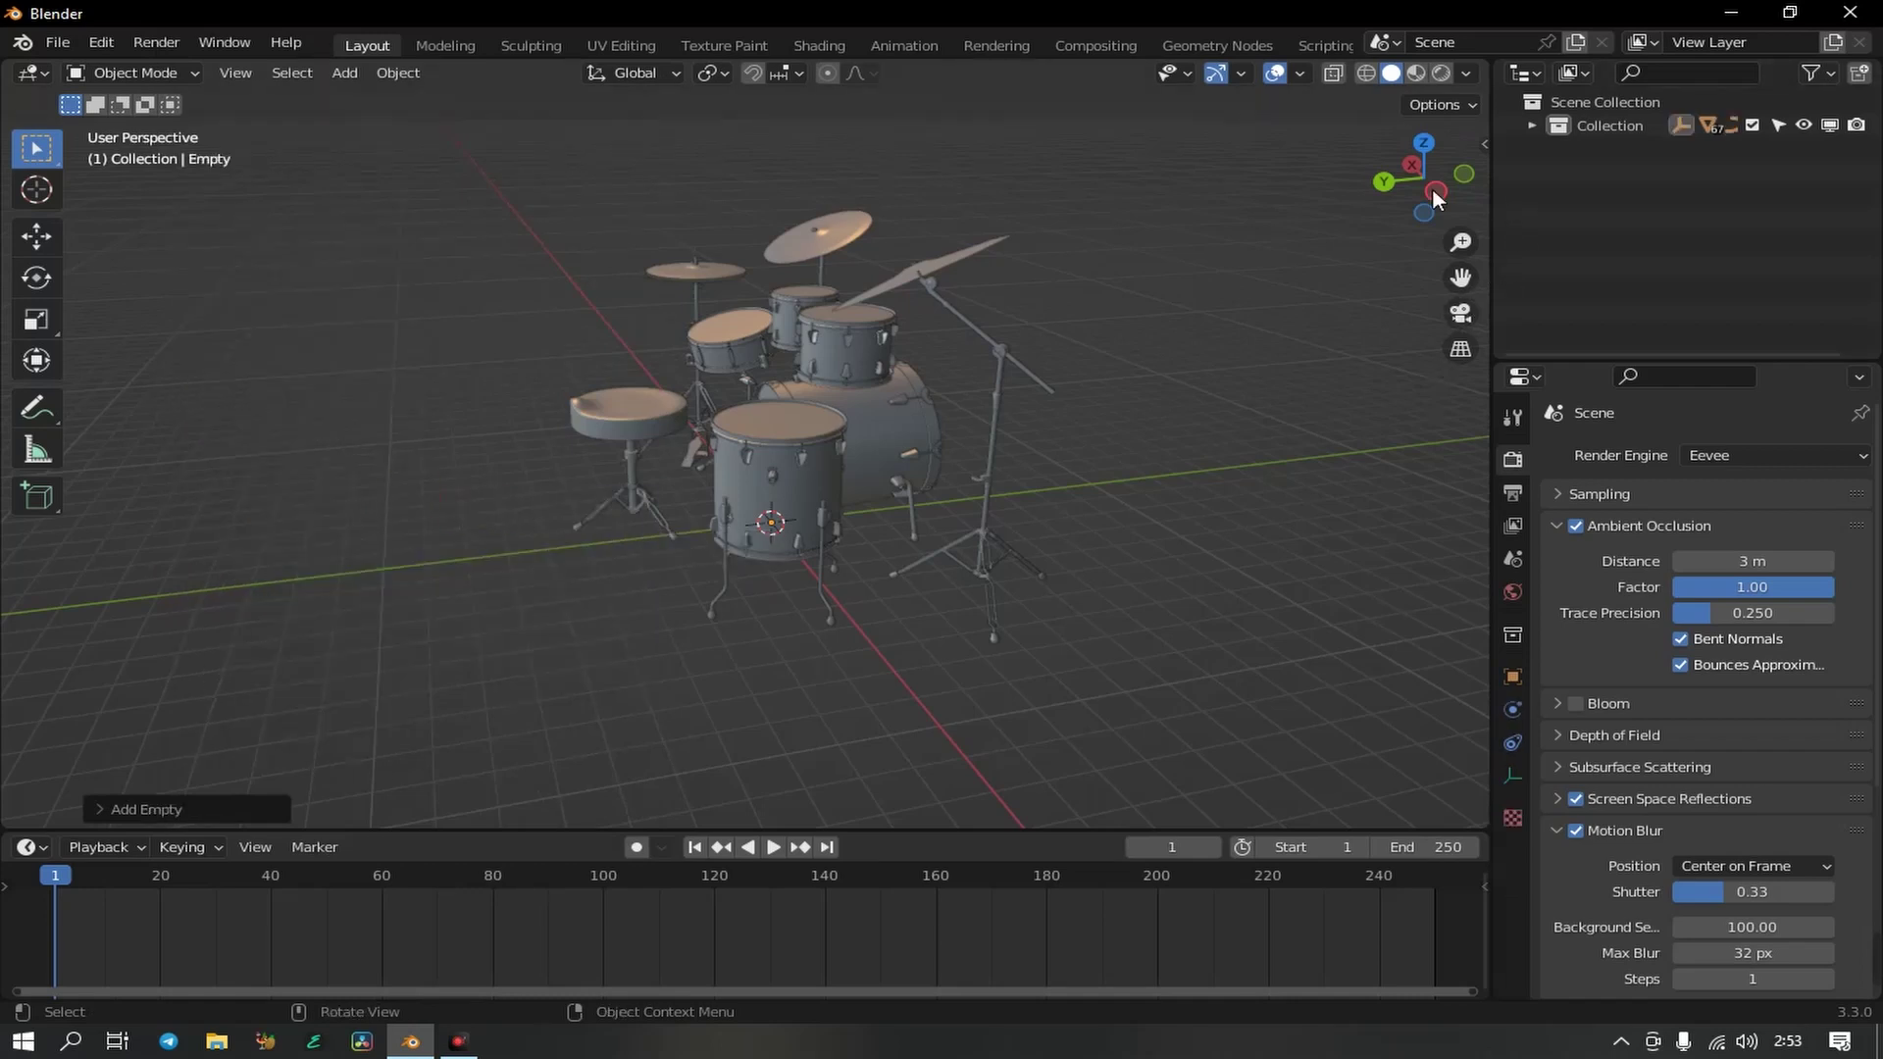
- Move the Camera, BezierCircle and Empty out of the drum-kit Collection into Scene Collection
{"action": "left_click", "coordinate": [1533, 125]}
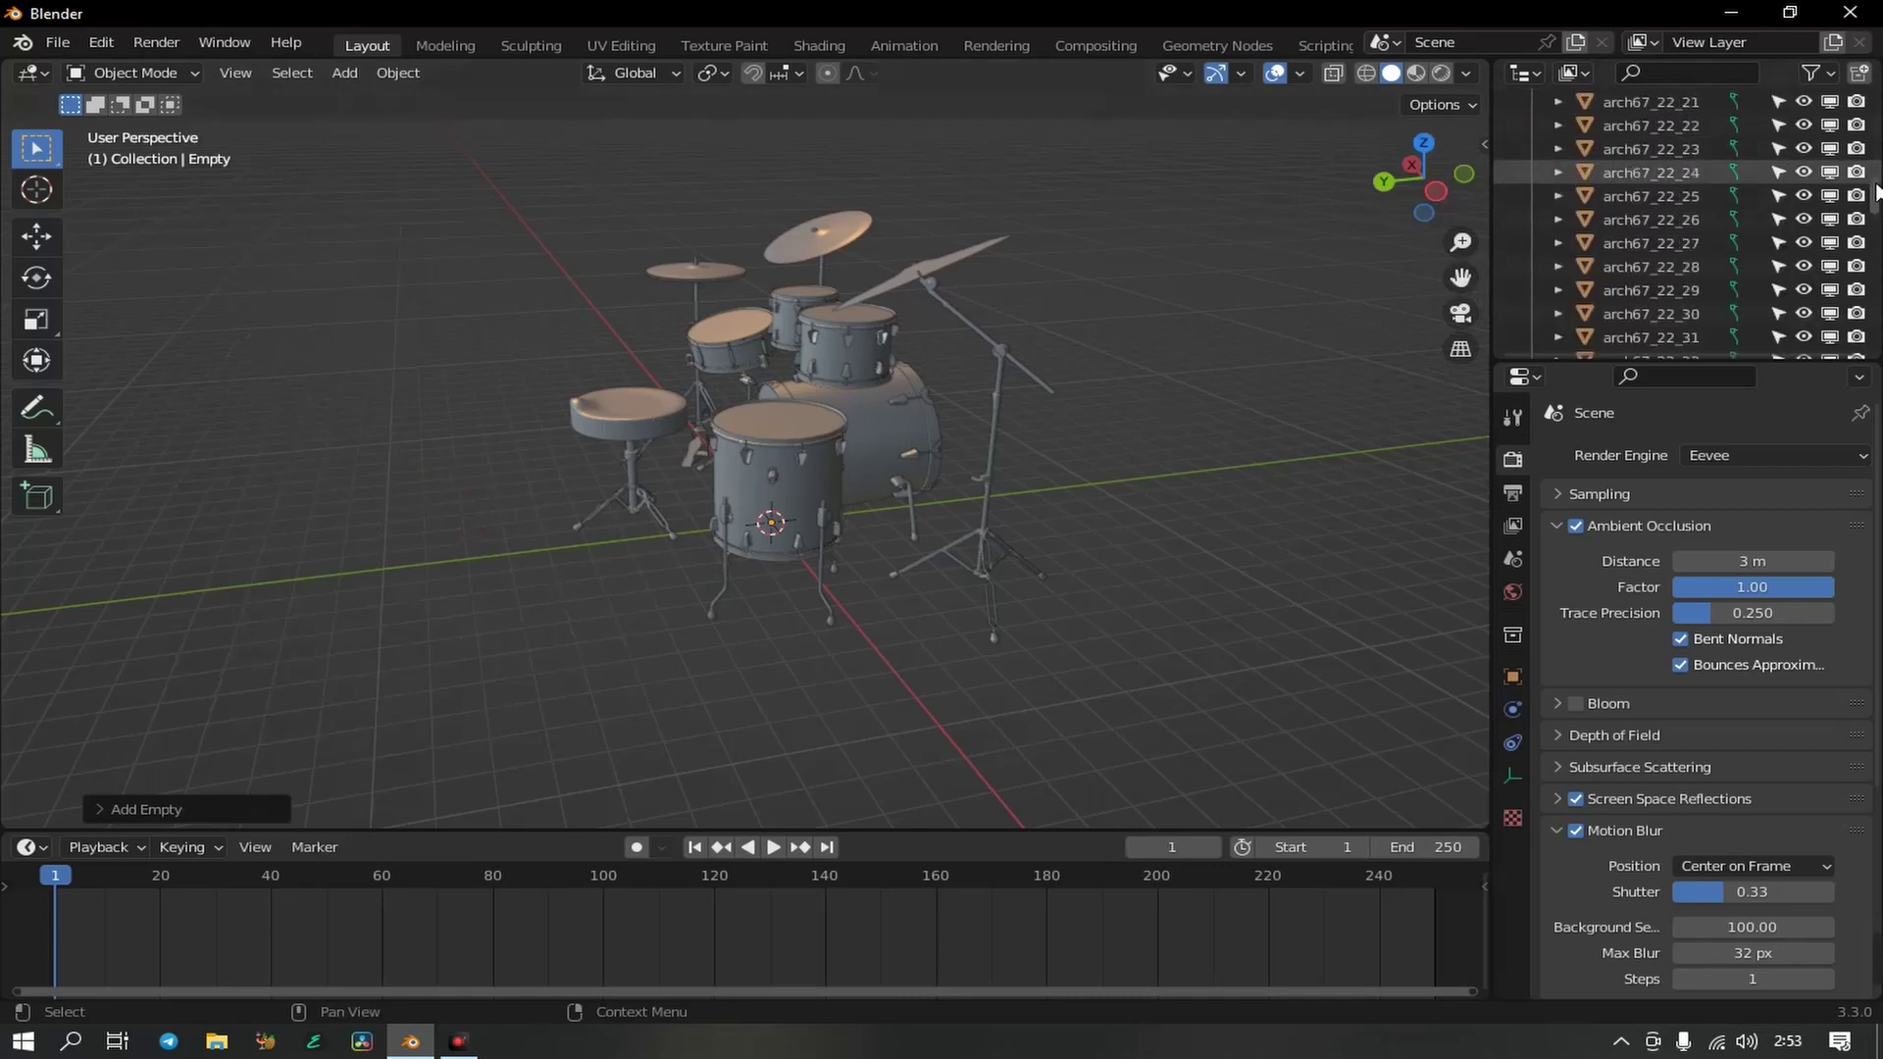
{"action": "scroll", "coordinate": [1876, 203], "scroll_direction": "down", "scroll_amount": 10}
{"action": "scroll", "coordinate": [1875, 203], "scroll_direction": "down", "scroll_amount": 15}
{"action": "left_click", "coordinate": [1637, 316]}
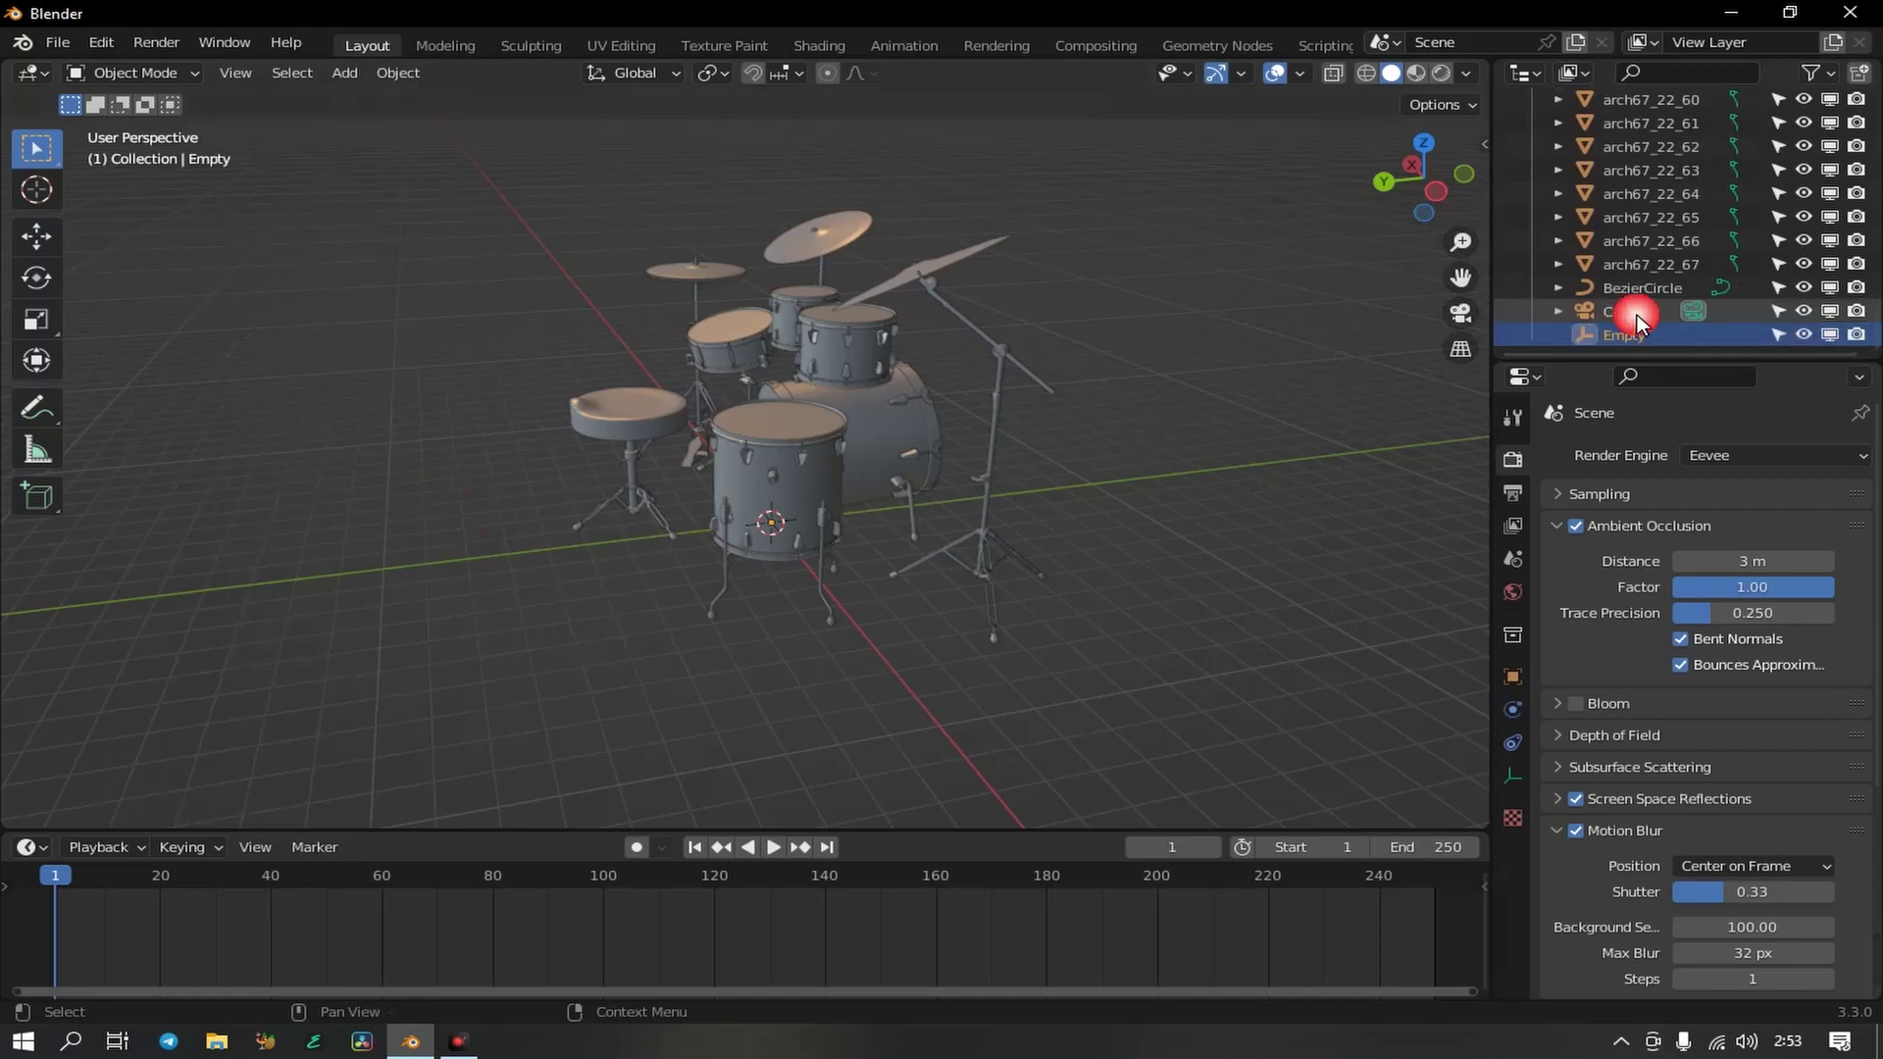
{"action": "left_click", "coordinate": [1638, 310], "text": "ctrl"}
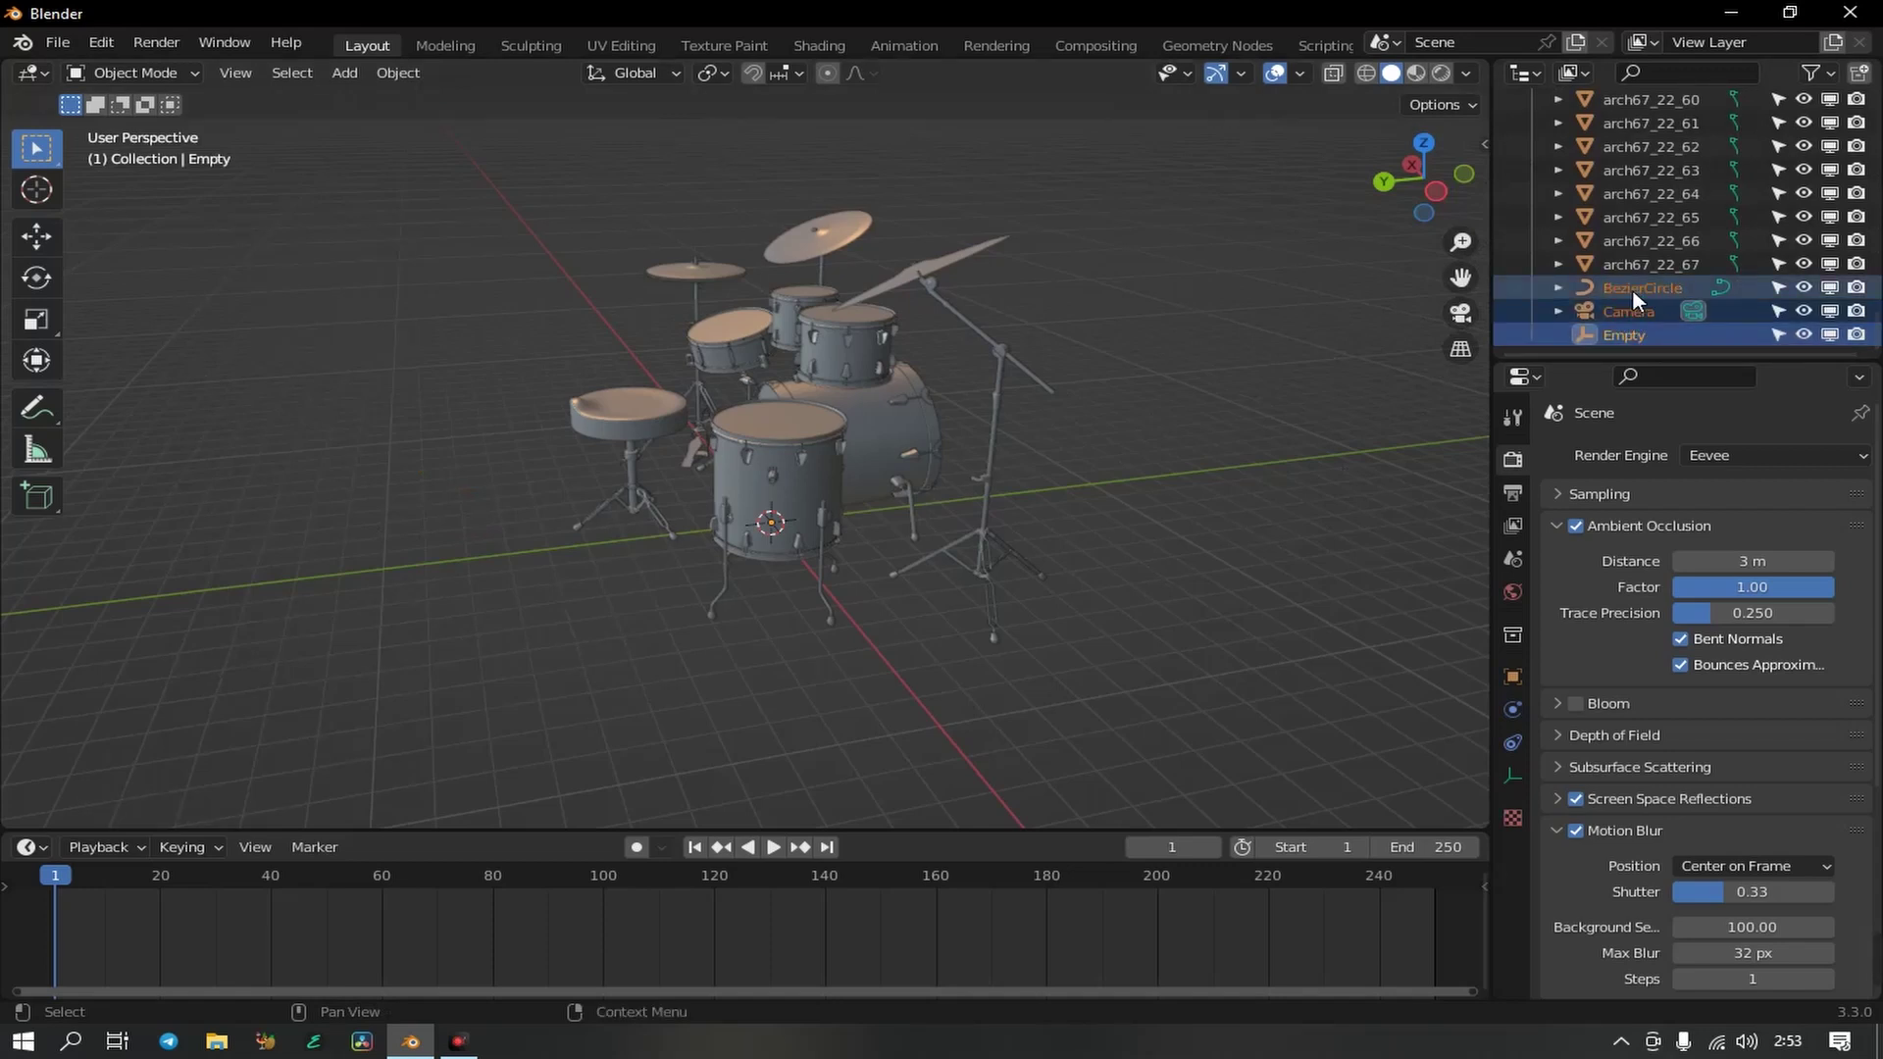
{"action": "key", "text": "m"}
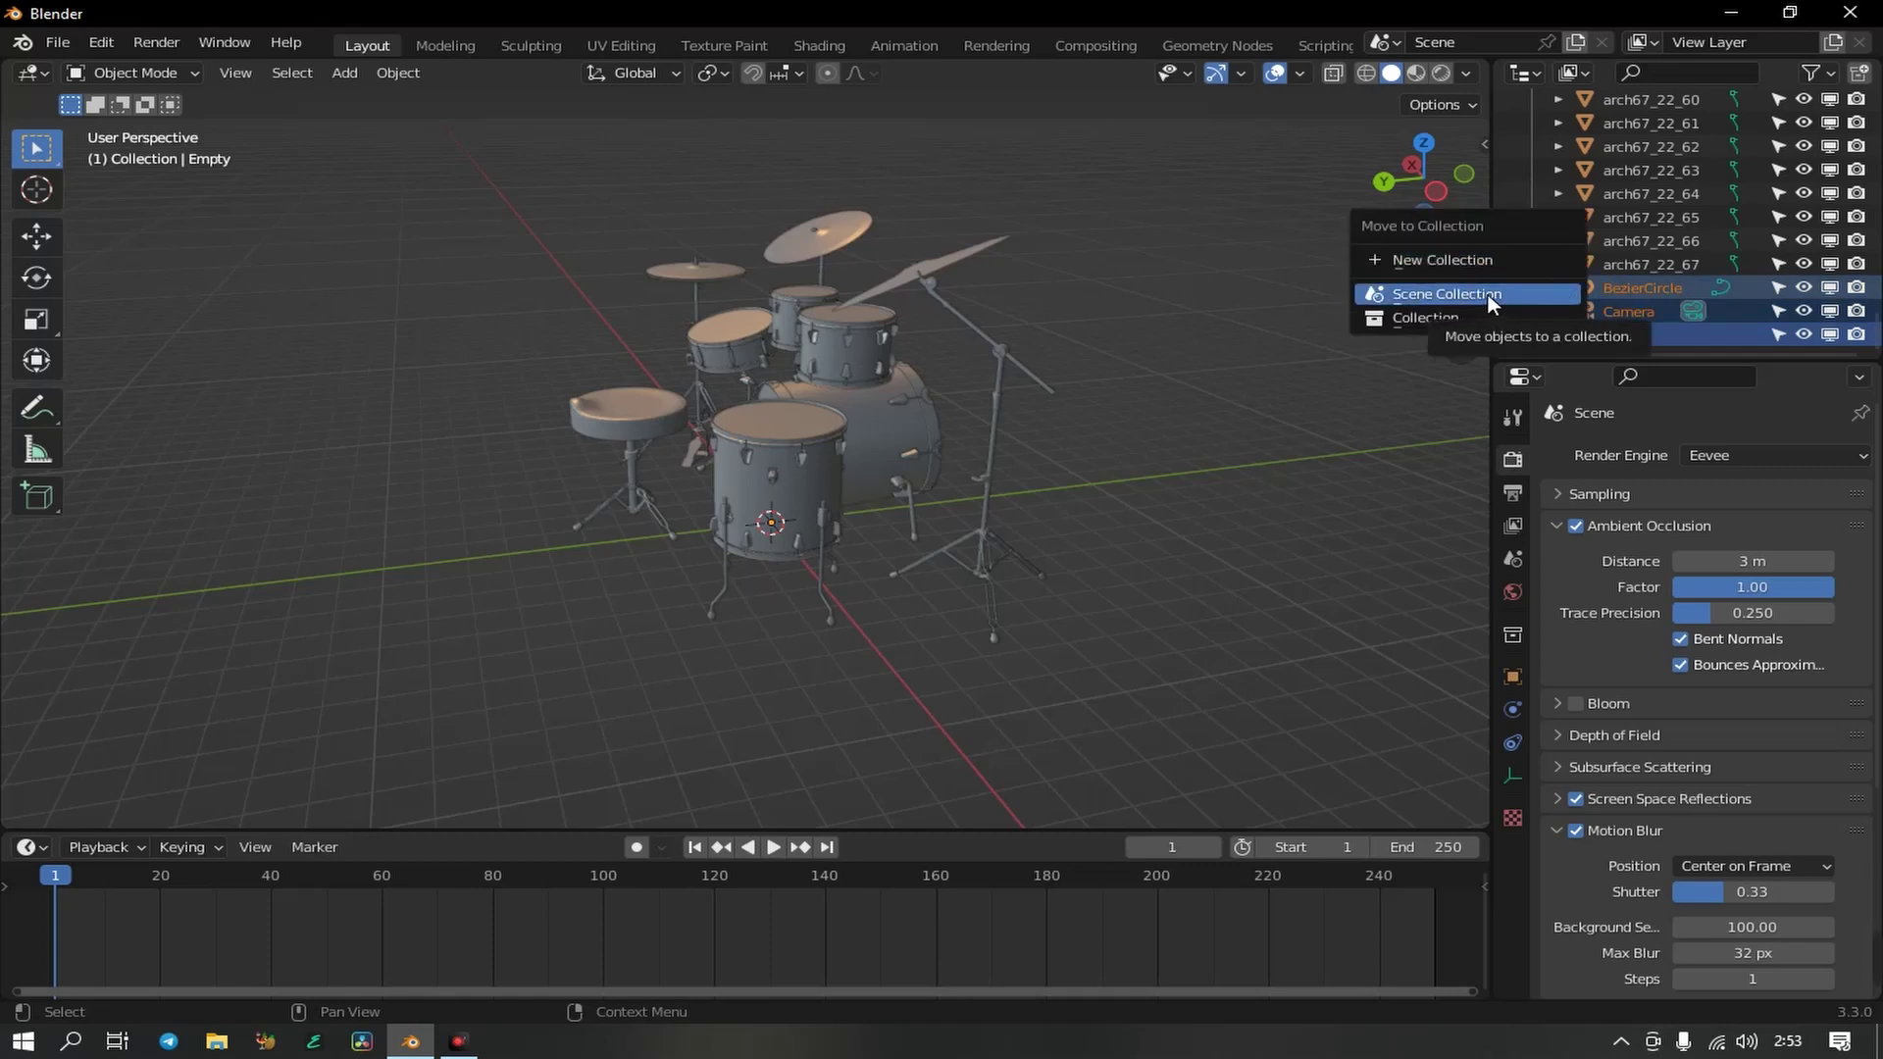
{"action": "left_click", "coordinate": [1487, 294]}
- Collapse the drum-kit Collection and check BezierCircle and Empty in the Outliner
{"action": "scroll", "coordinate": [1756, 196], "scroll_direction": "up", "scroll_amount": 4}
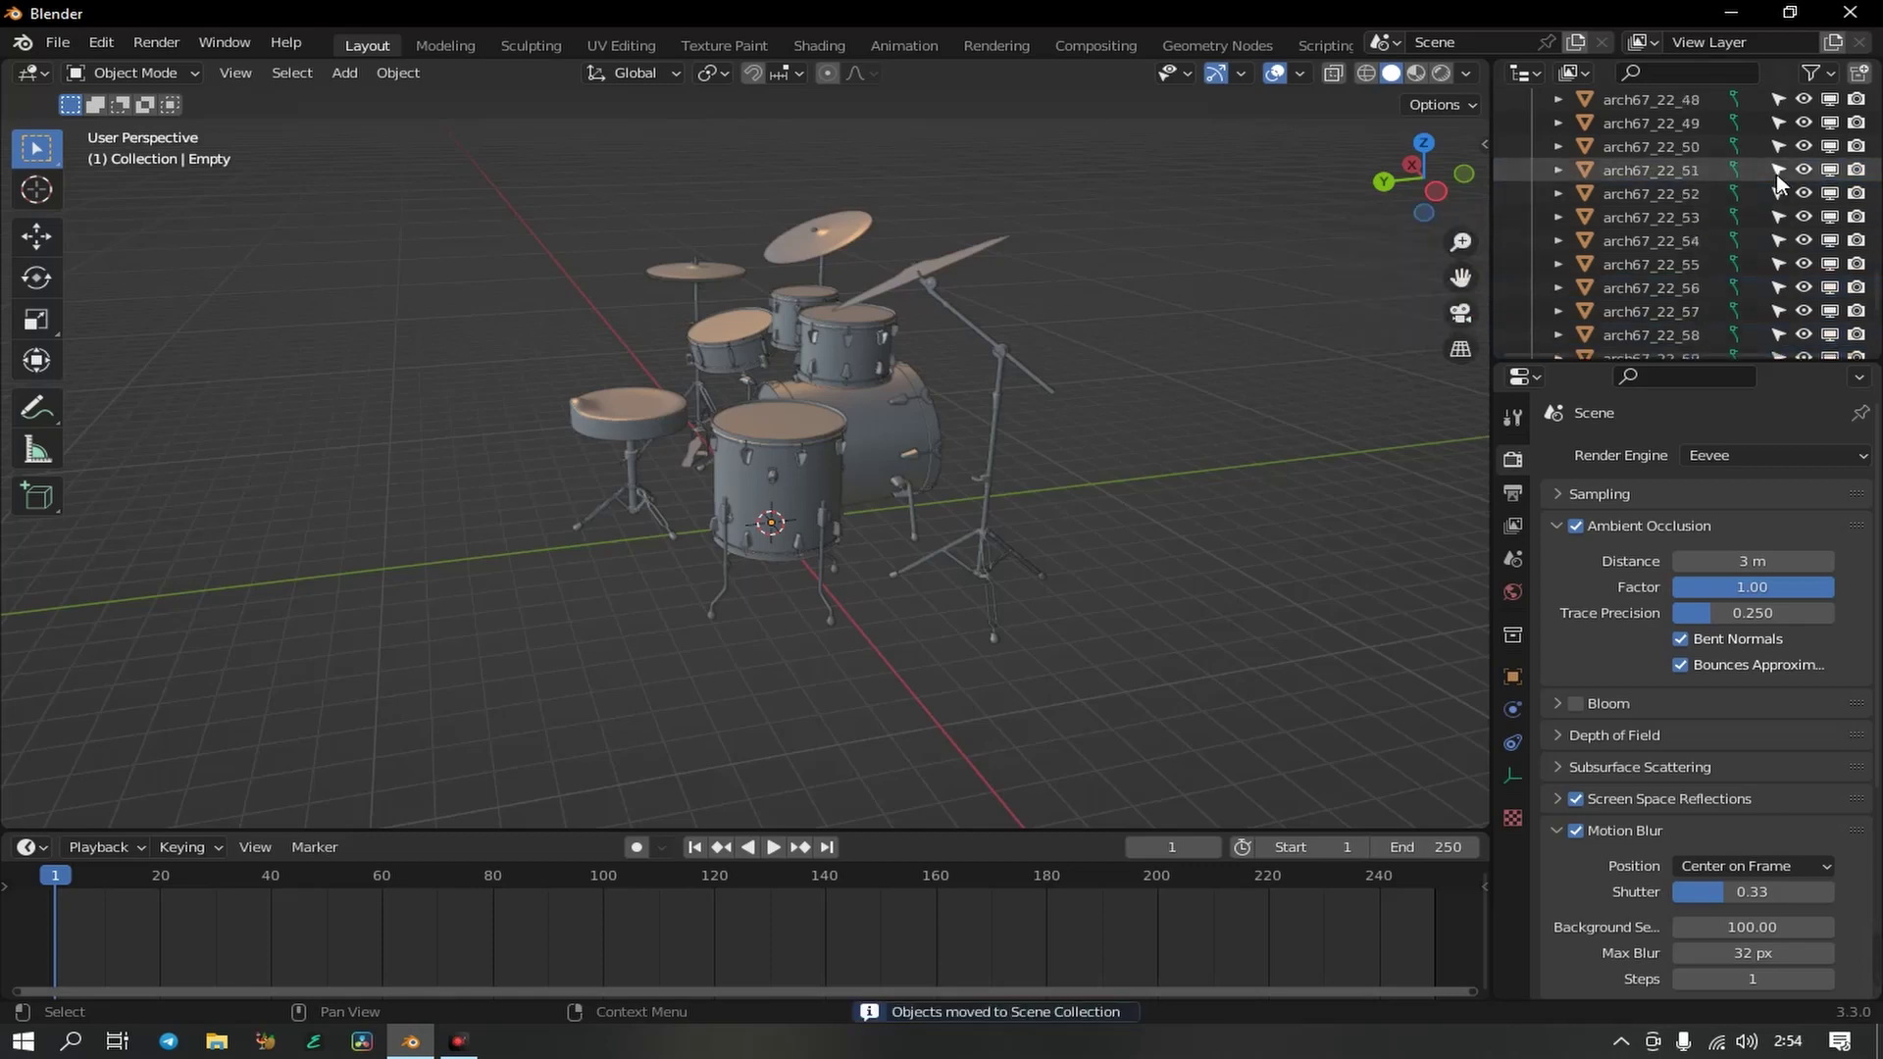
{"action": "scroll", "coordinate": [1585, 202], "scroll_direction": "up", "scroll_amount": 15}
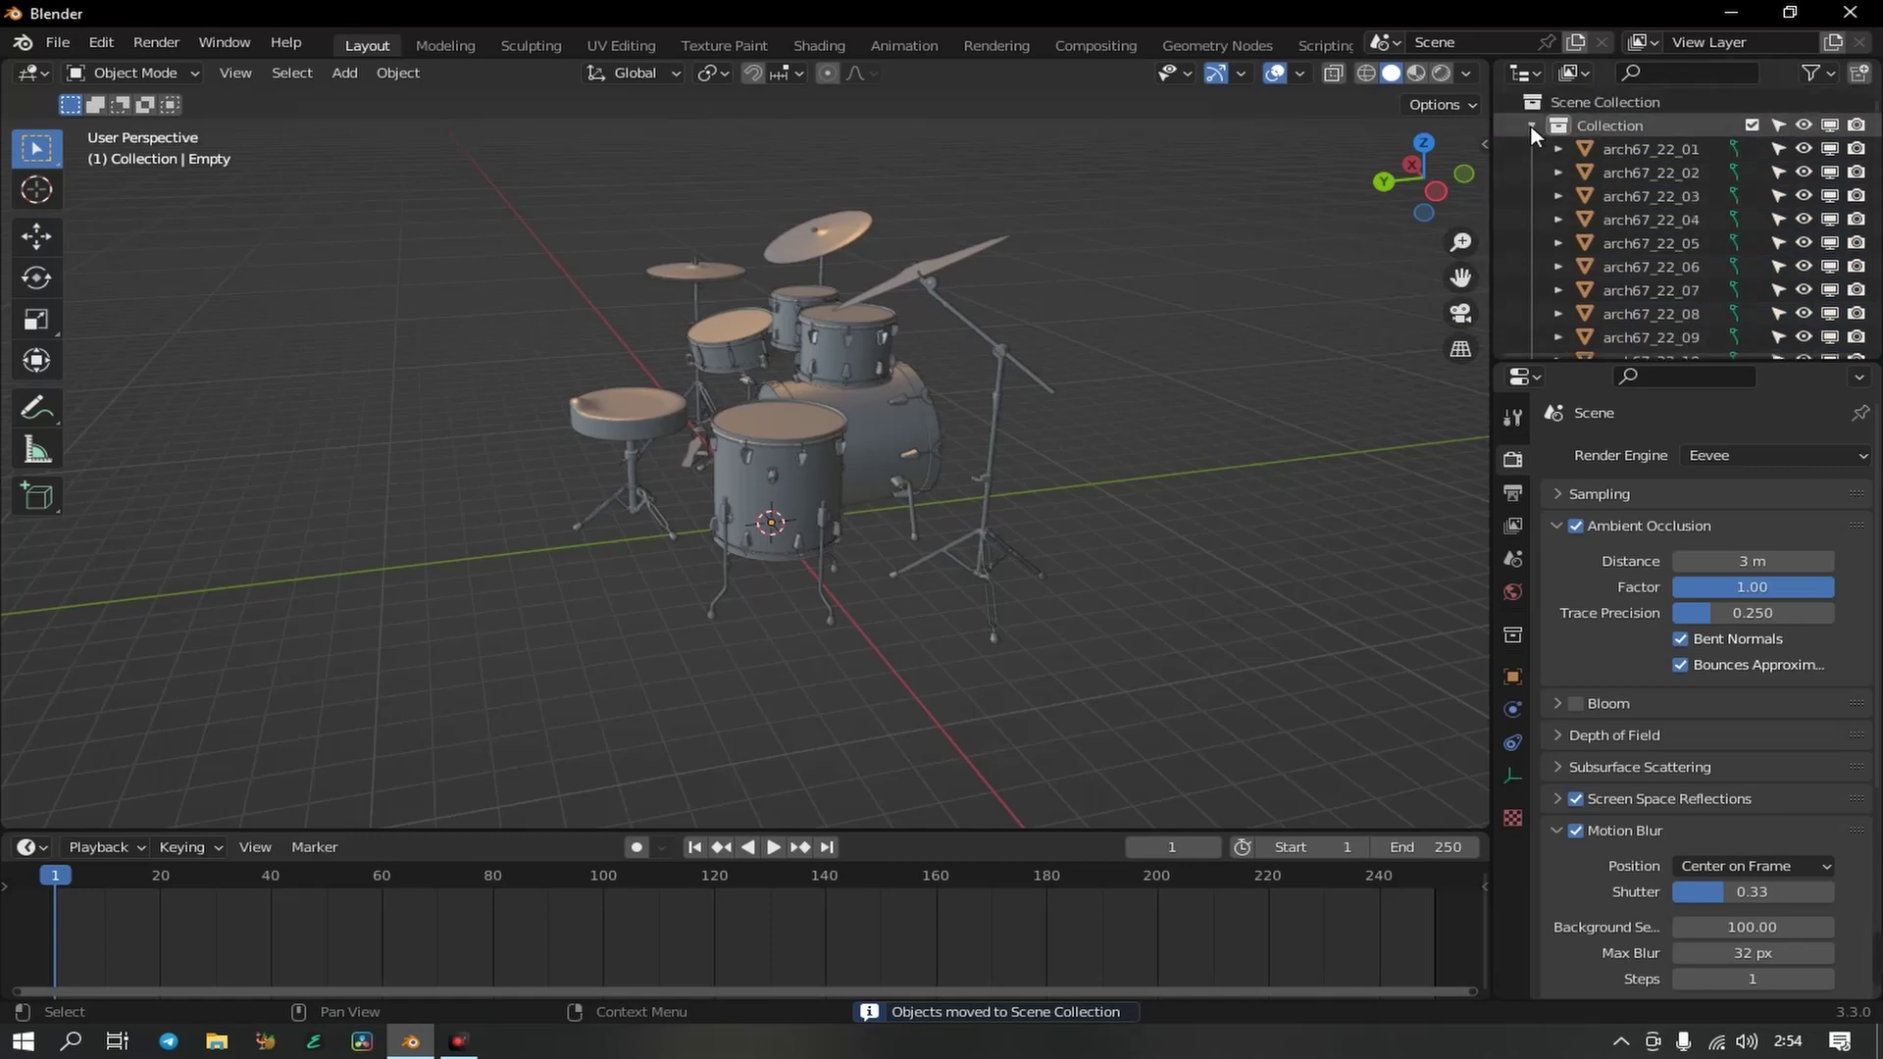
{"action": "left_click", "coordinate": [1532, 127]}
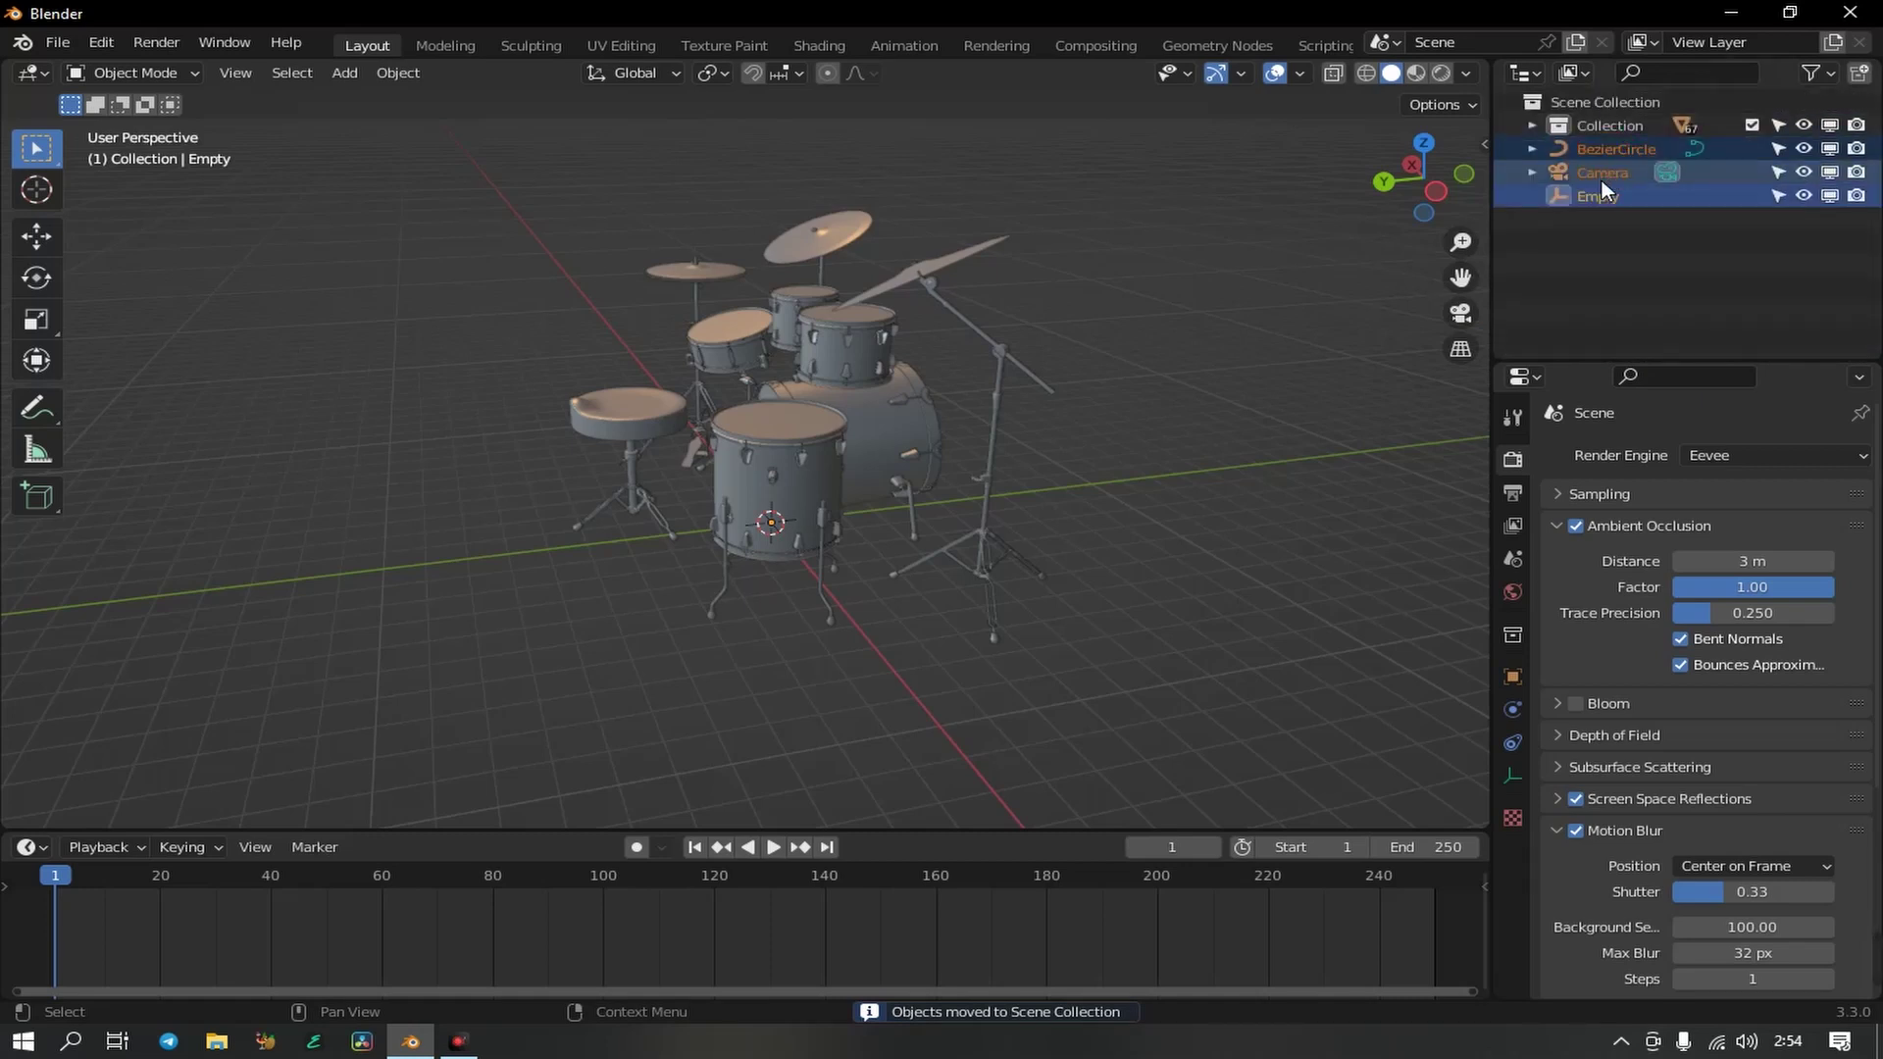
{"action": "left_click", "coordinate": [1615, 127]}
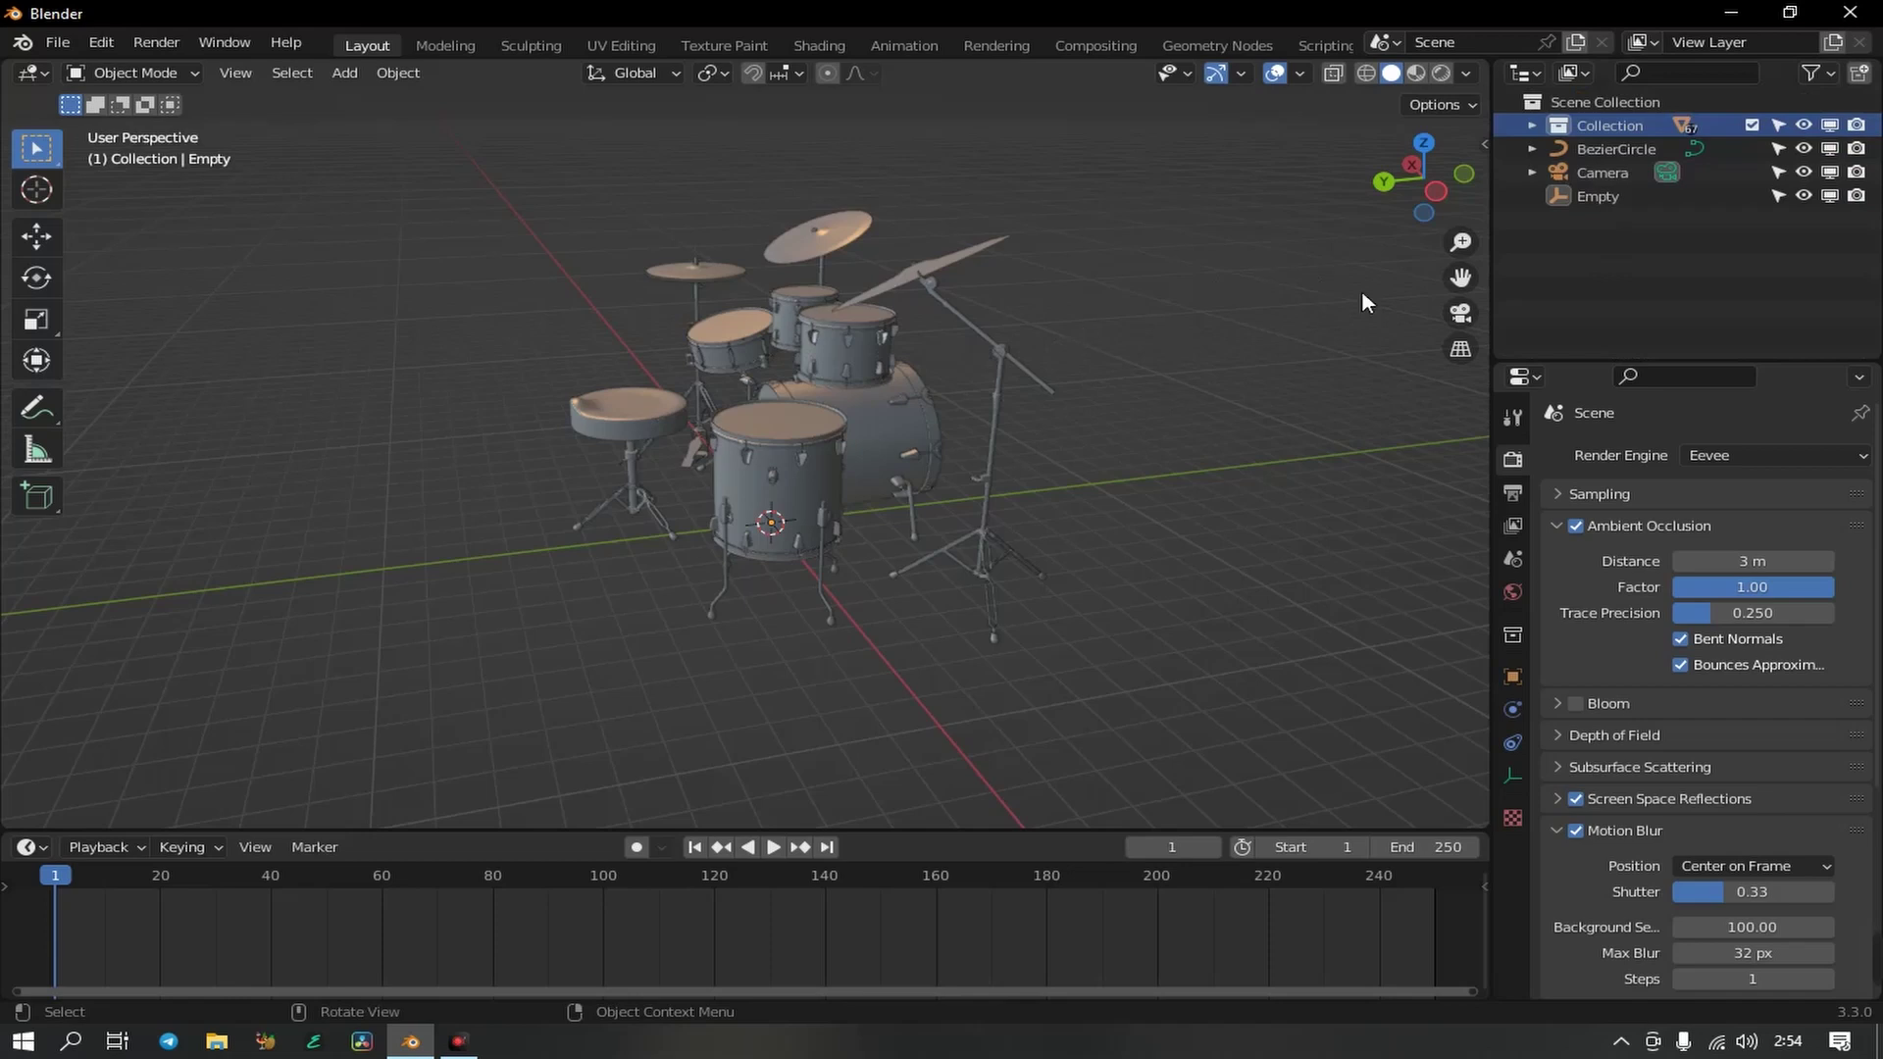
{"action": "left_click", "coordinate": [1615, 151]}
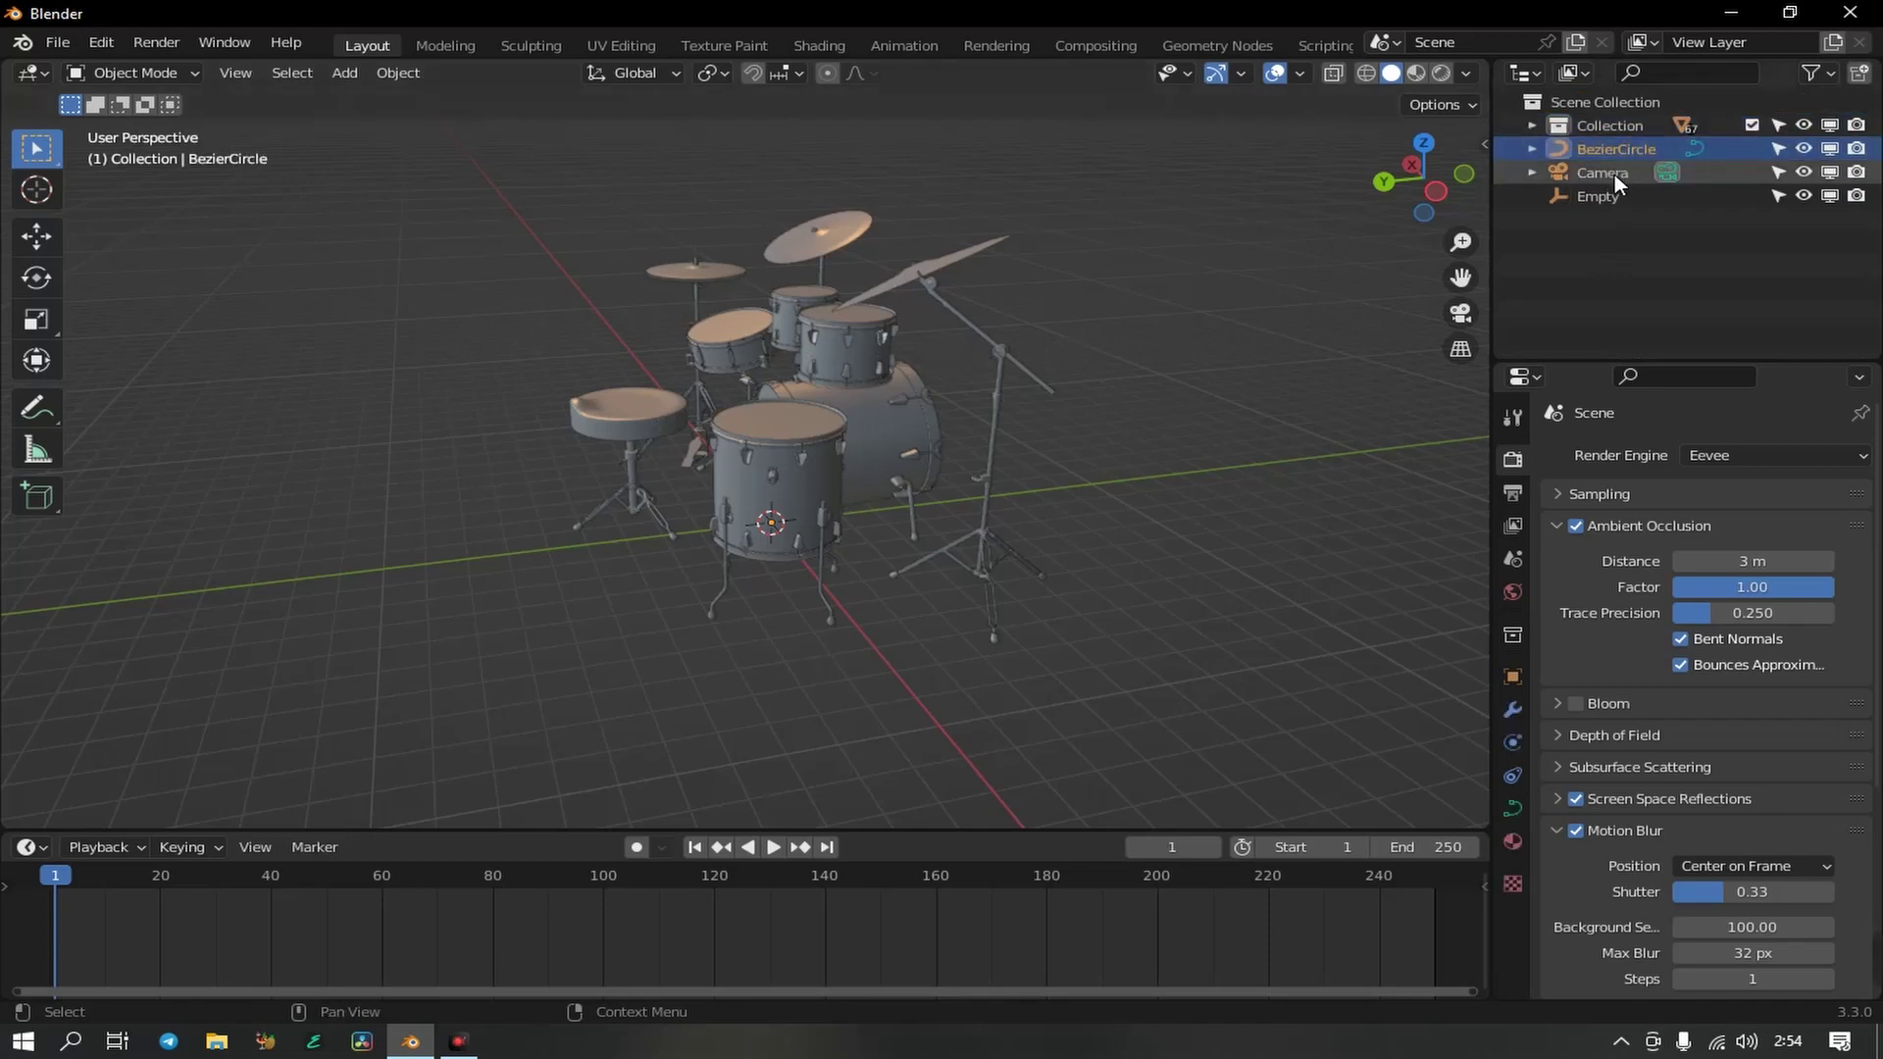
{"action": "left_click", "coordinate": [1617, 175]}
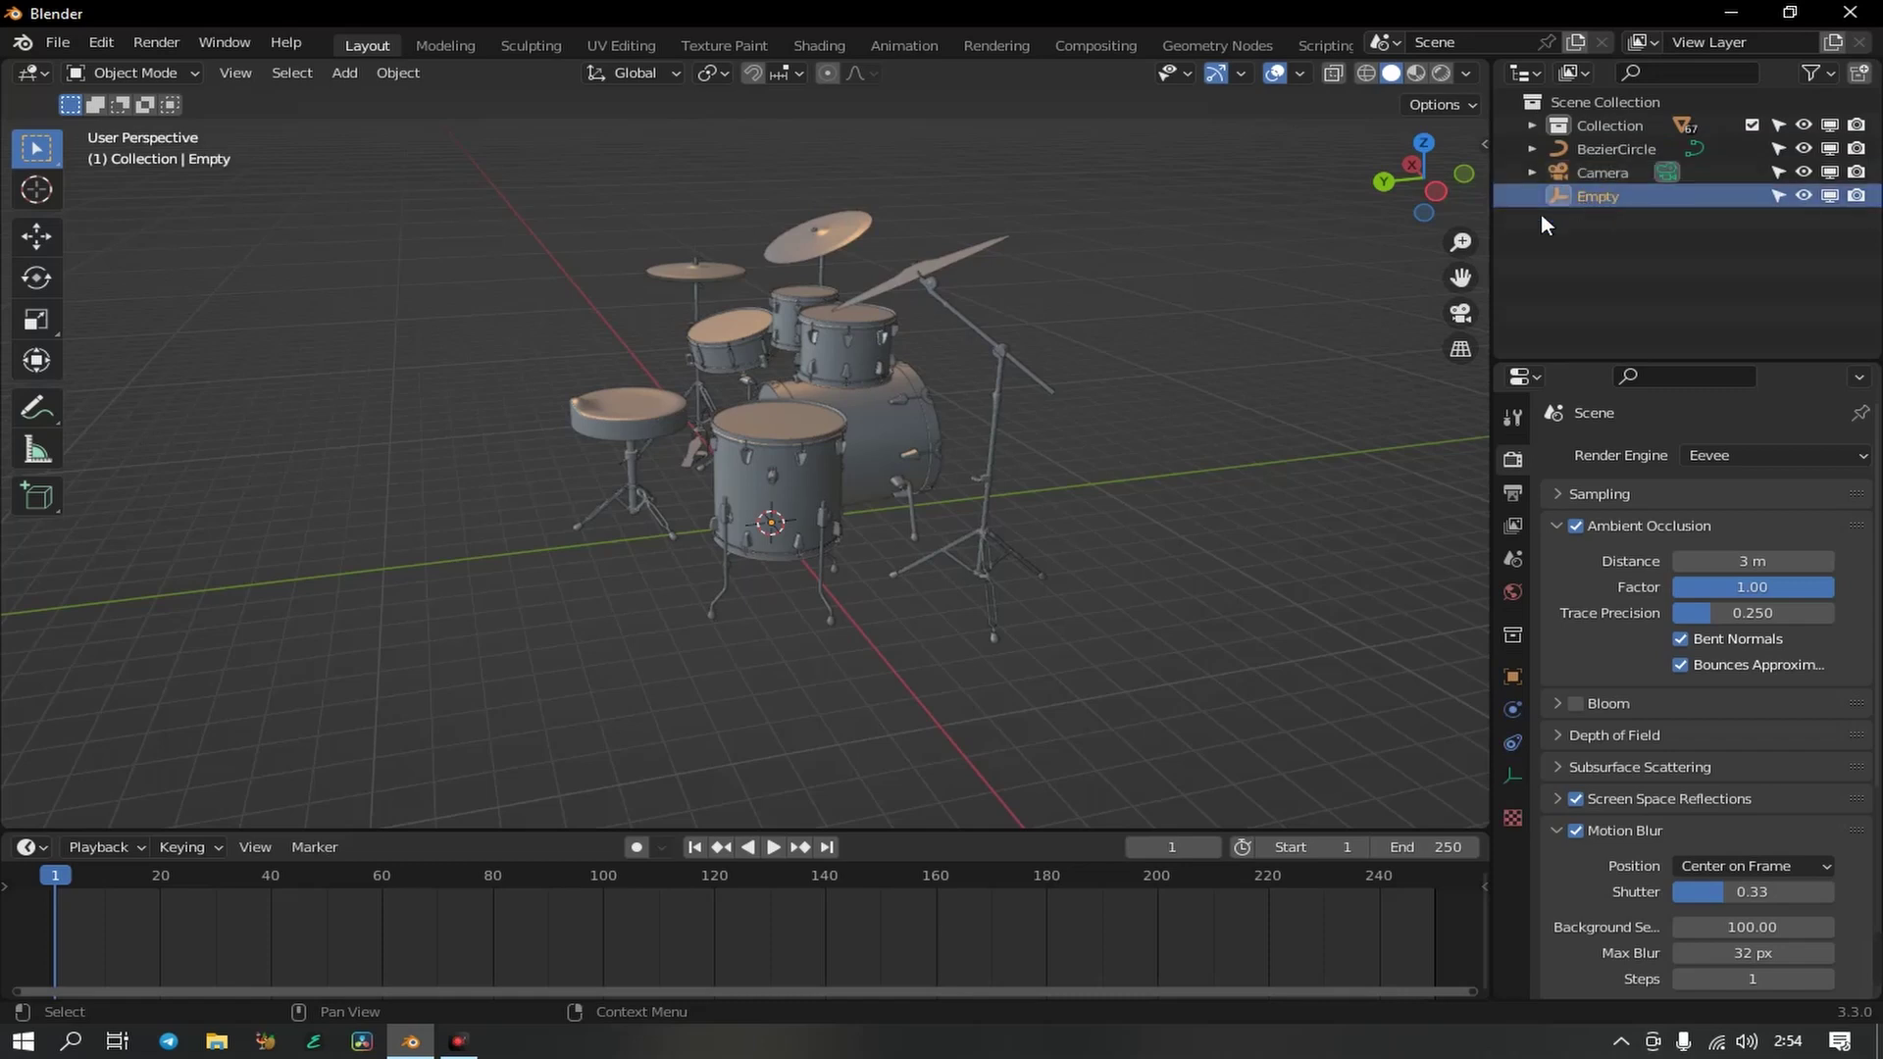
- Give the Camera a Follow Path constraint and a Track To constraint
{"action": "left_click", "coordinate": [1602, 172]}
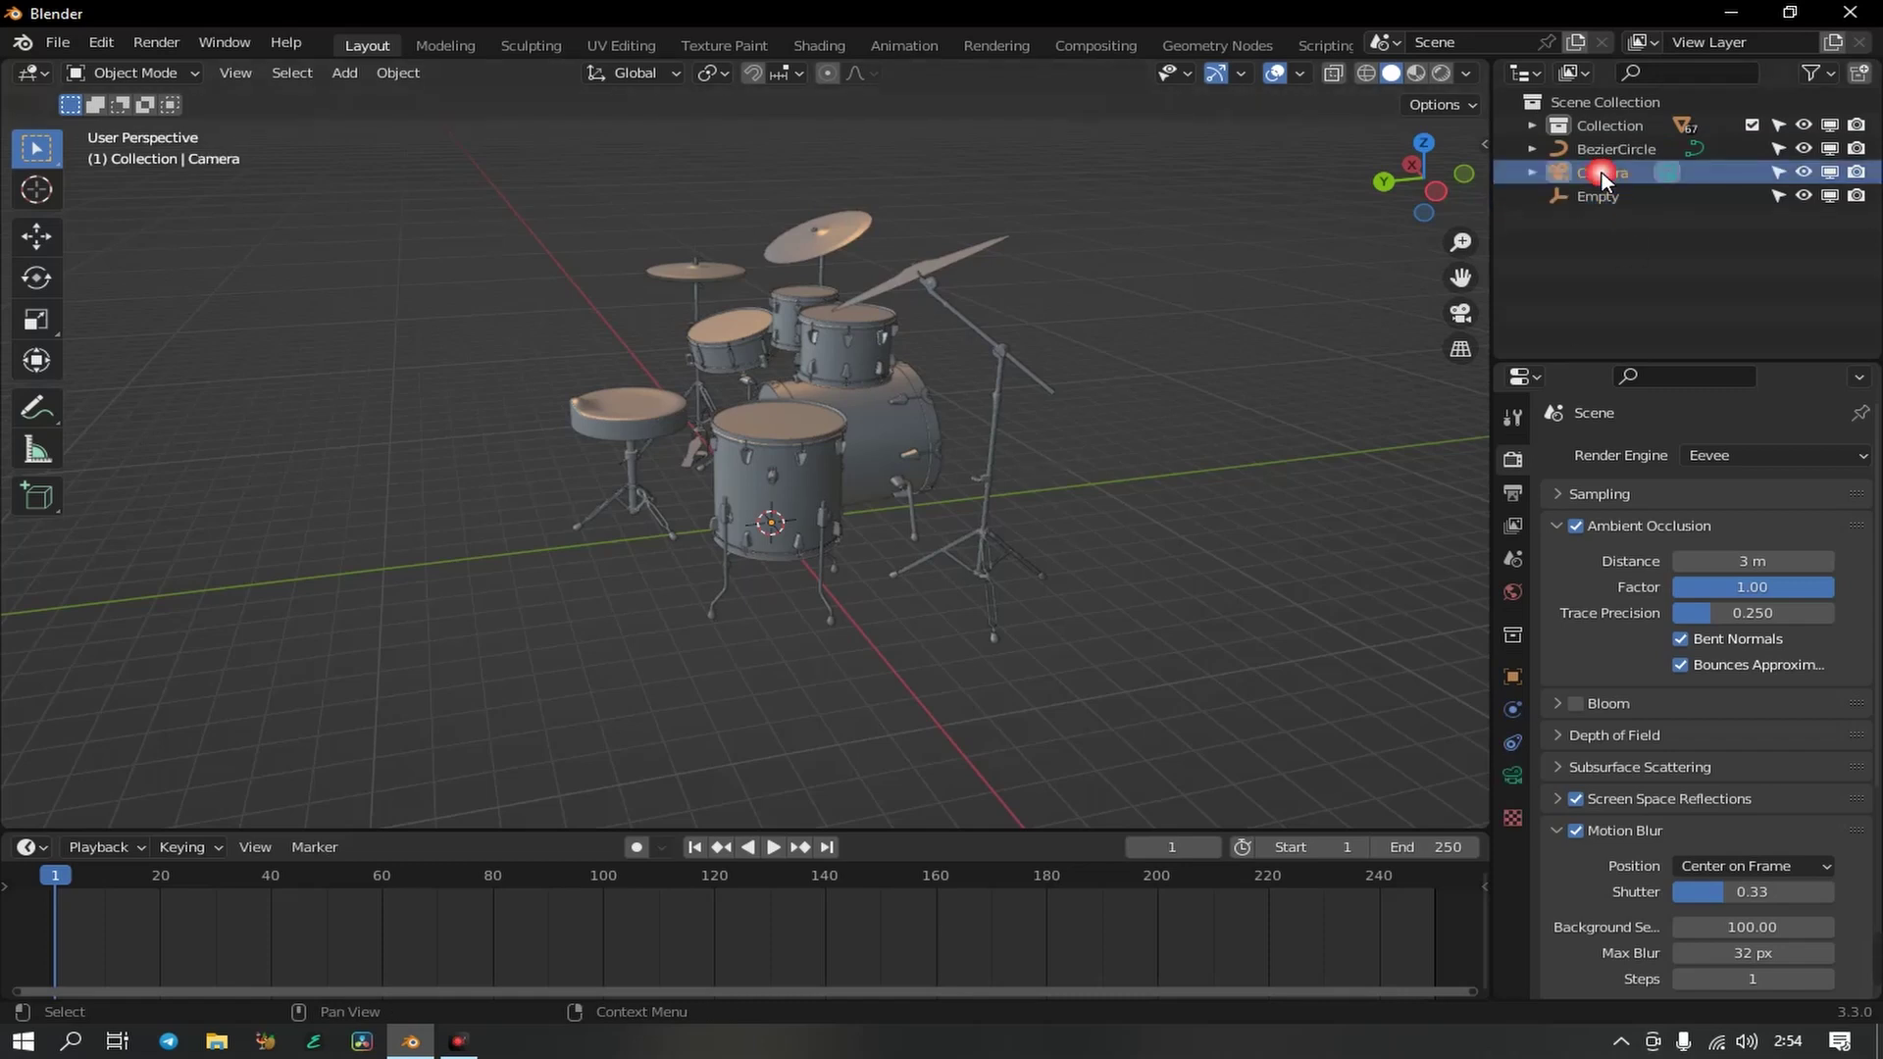
{"action": "left_click", "coordinate": [1513, 775]}
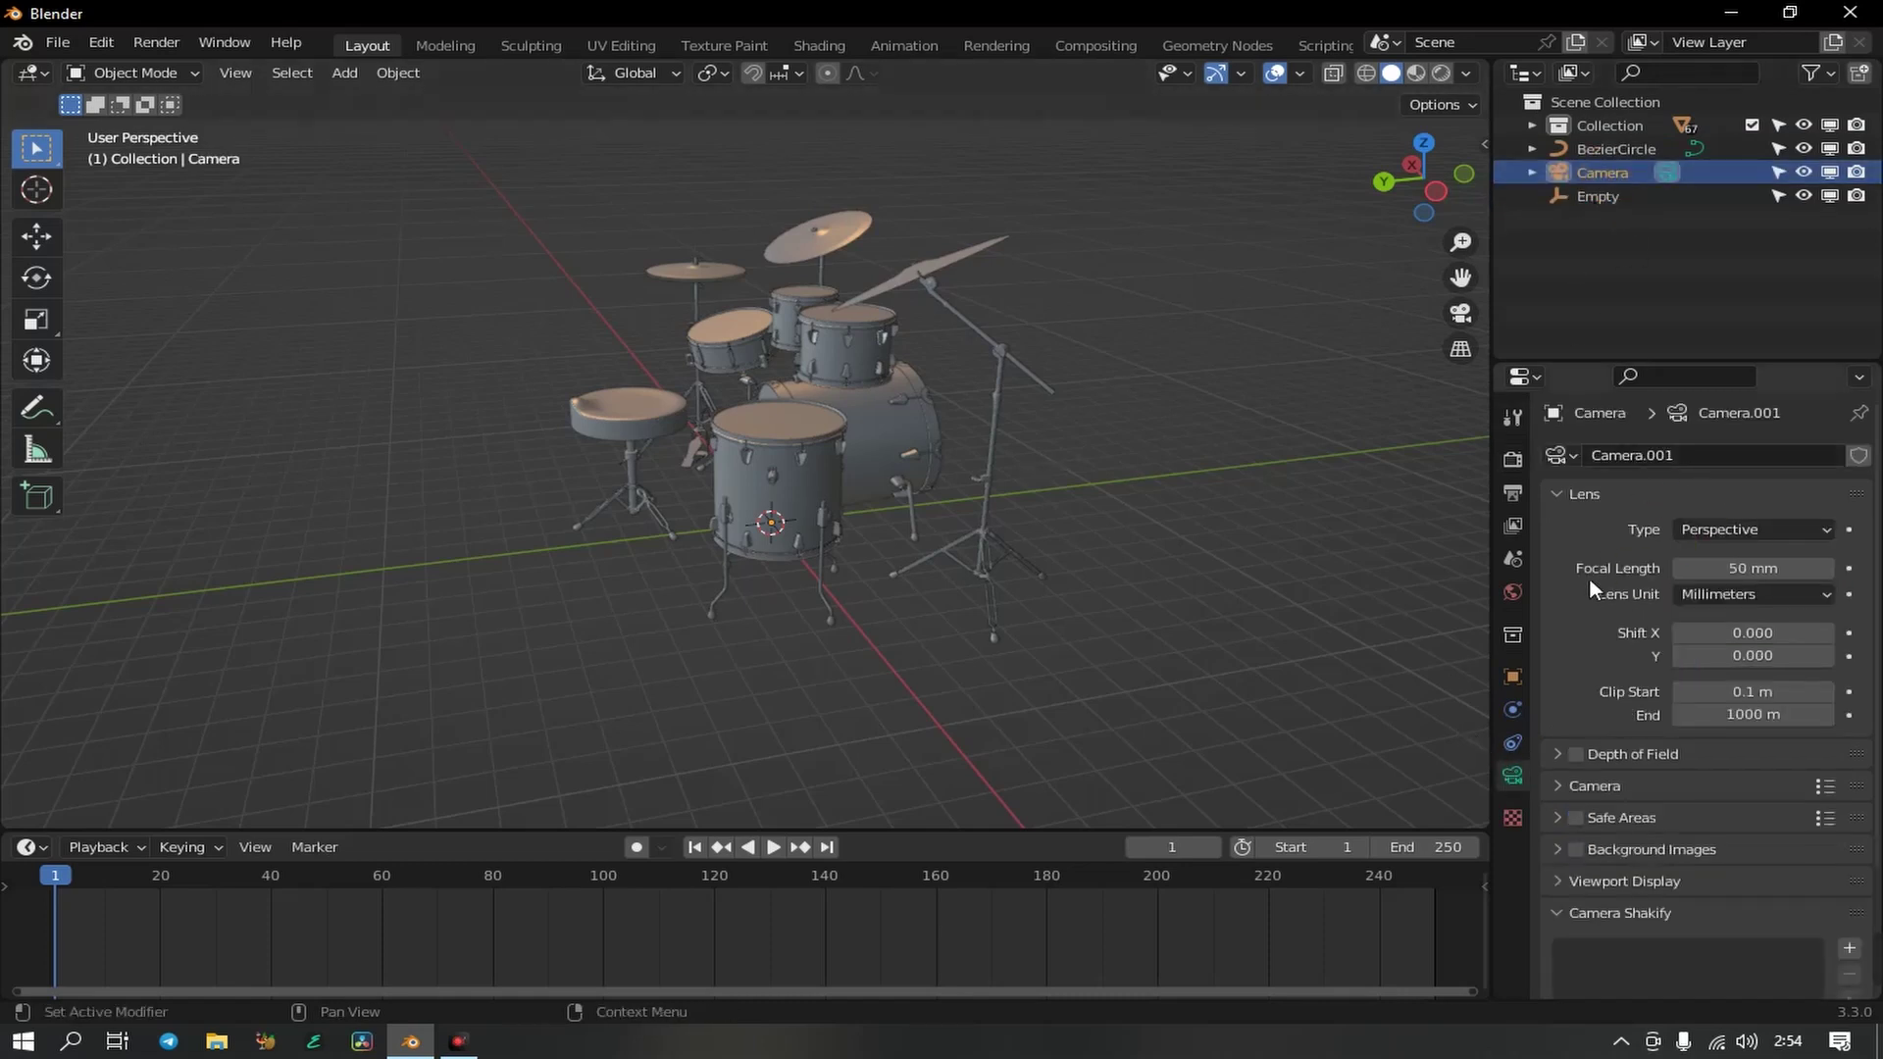
{"action": "left_click", "coordinate": [1513, 744]}
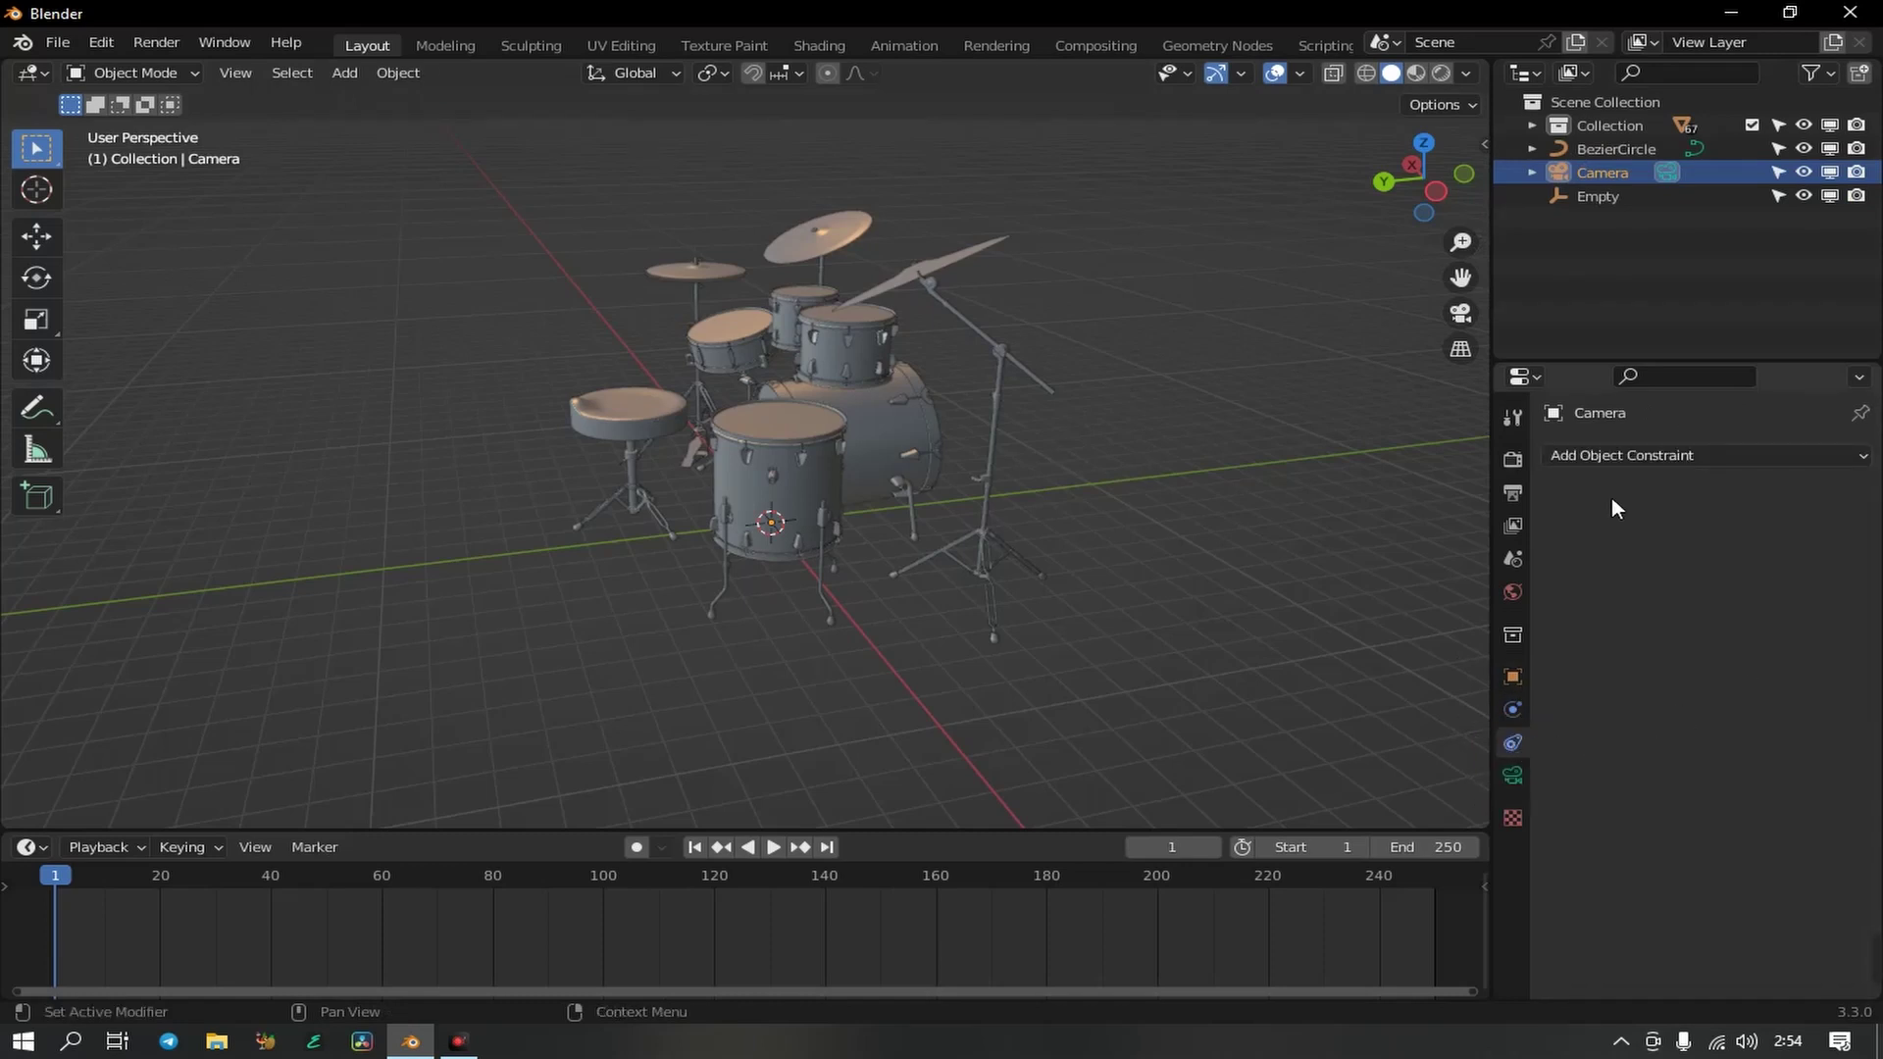
{"action": "left_click", "coordinate": [1660, 455]}
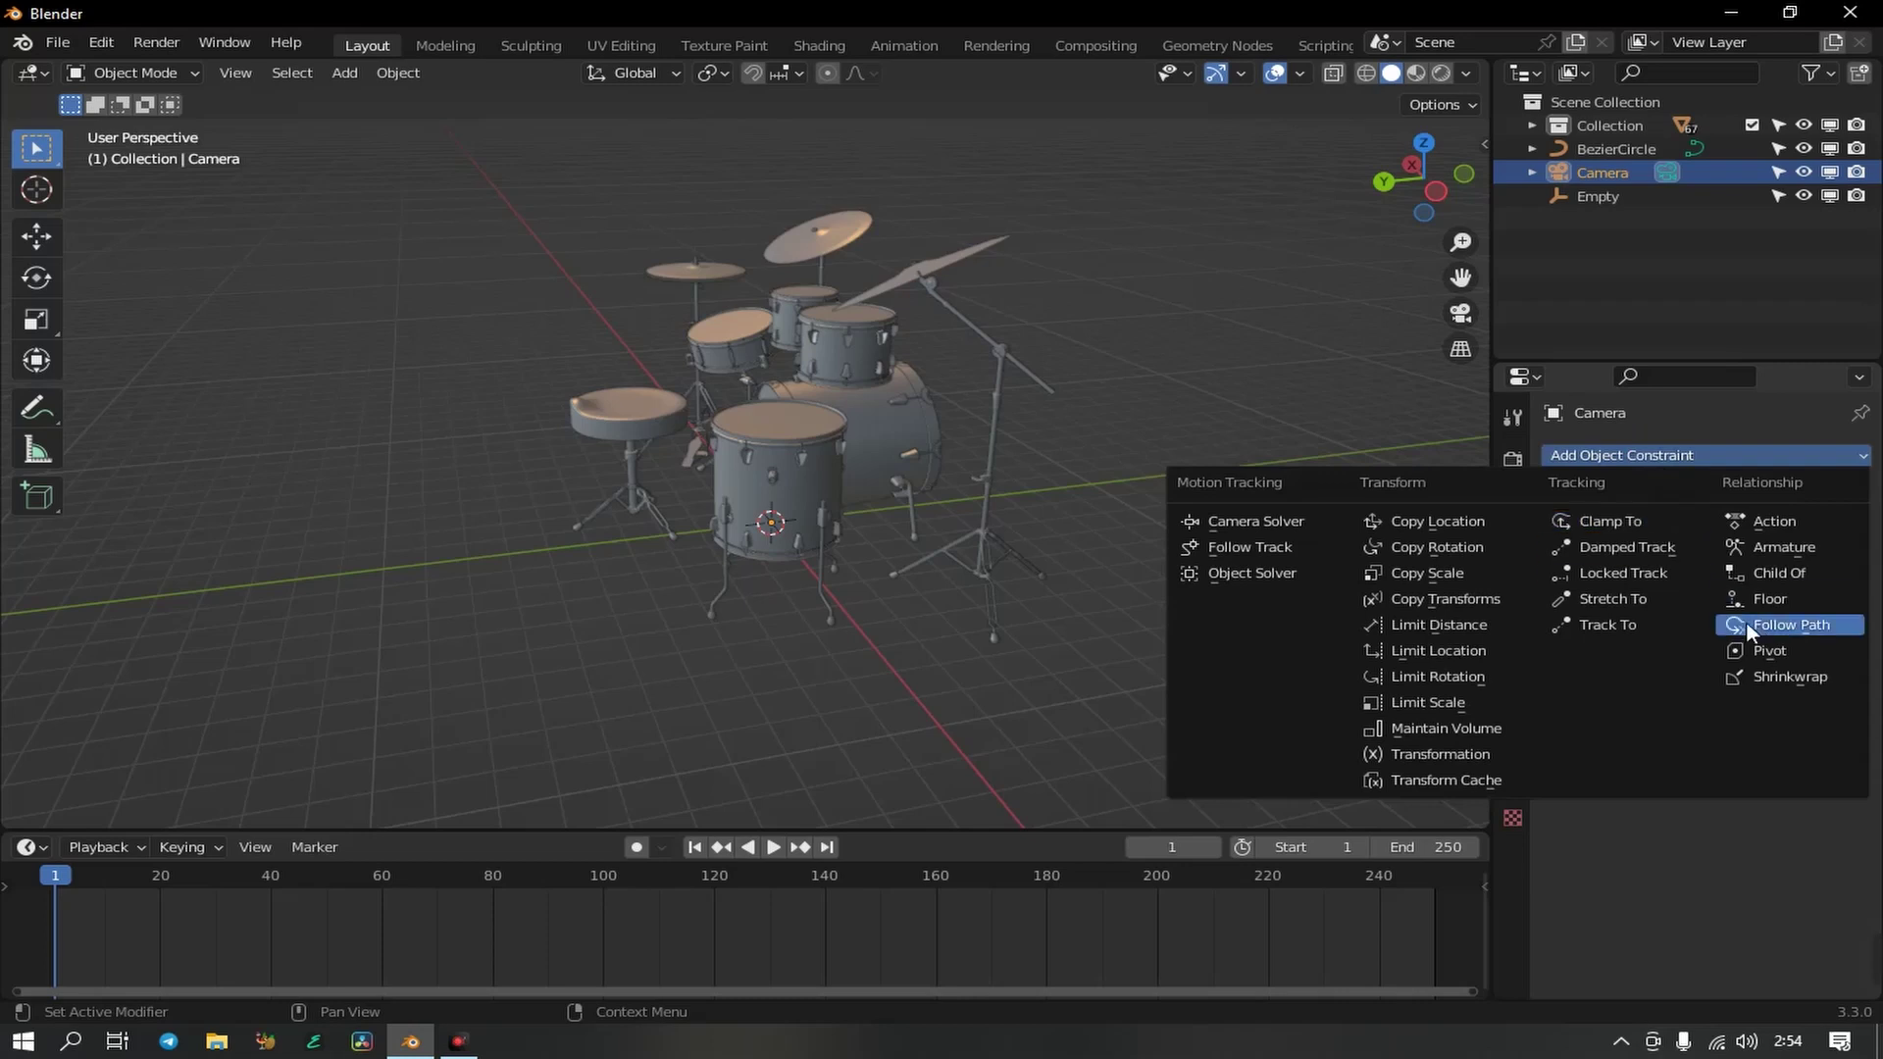
{"action": "left_click", "coordinate": [1810, 624]}
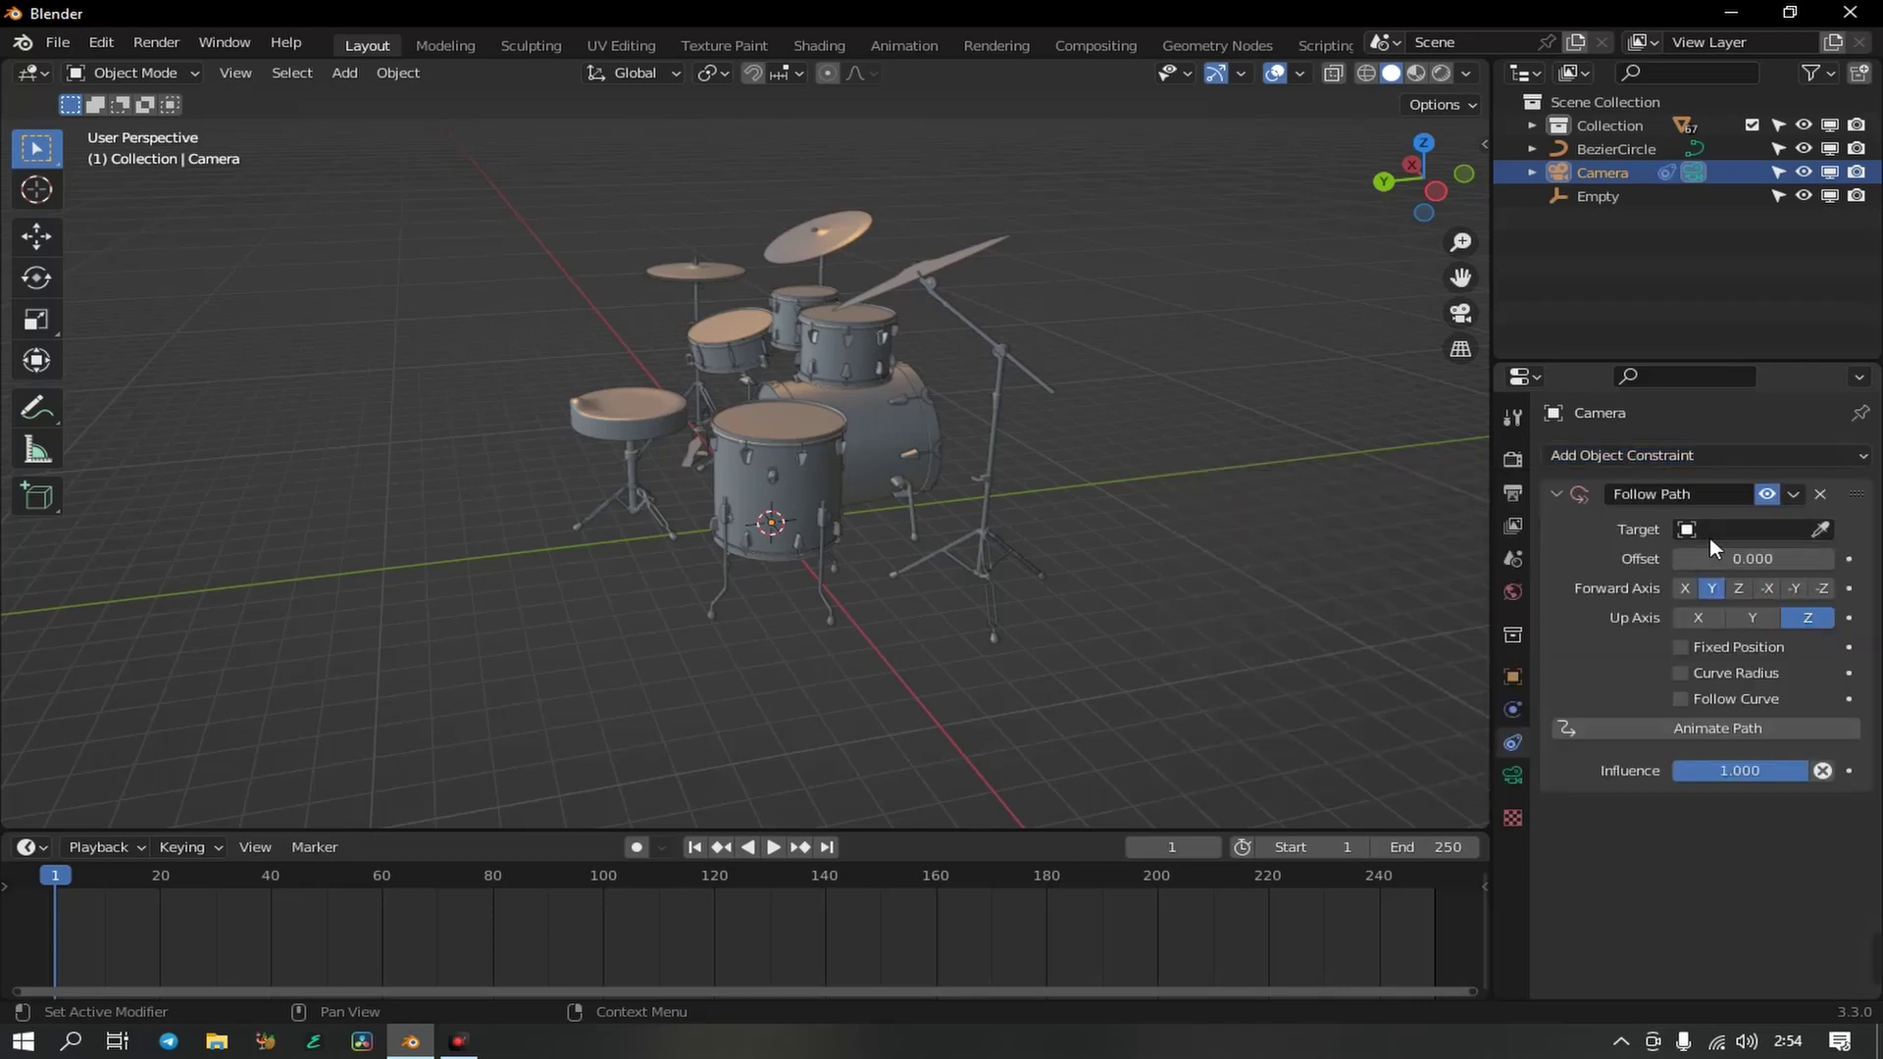
{"action": "left_click", "coordinate": [1701, 455]}
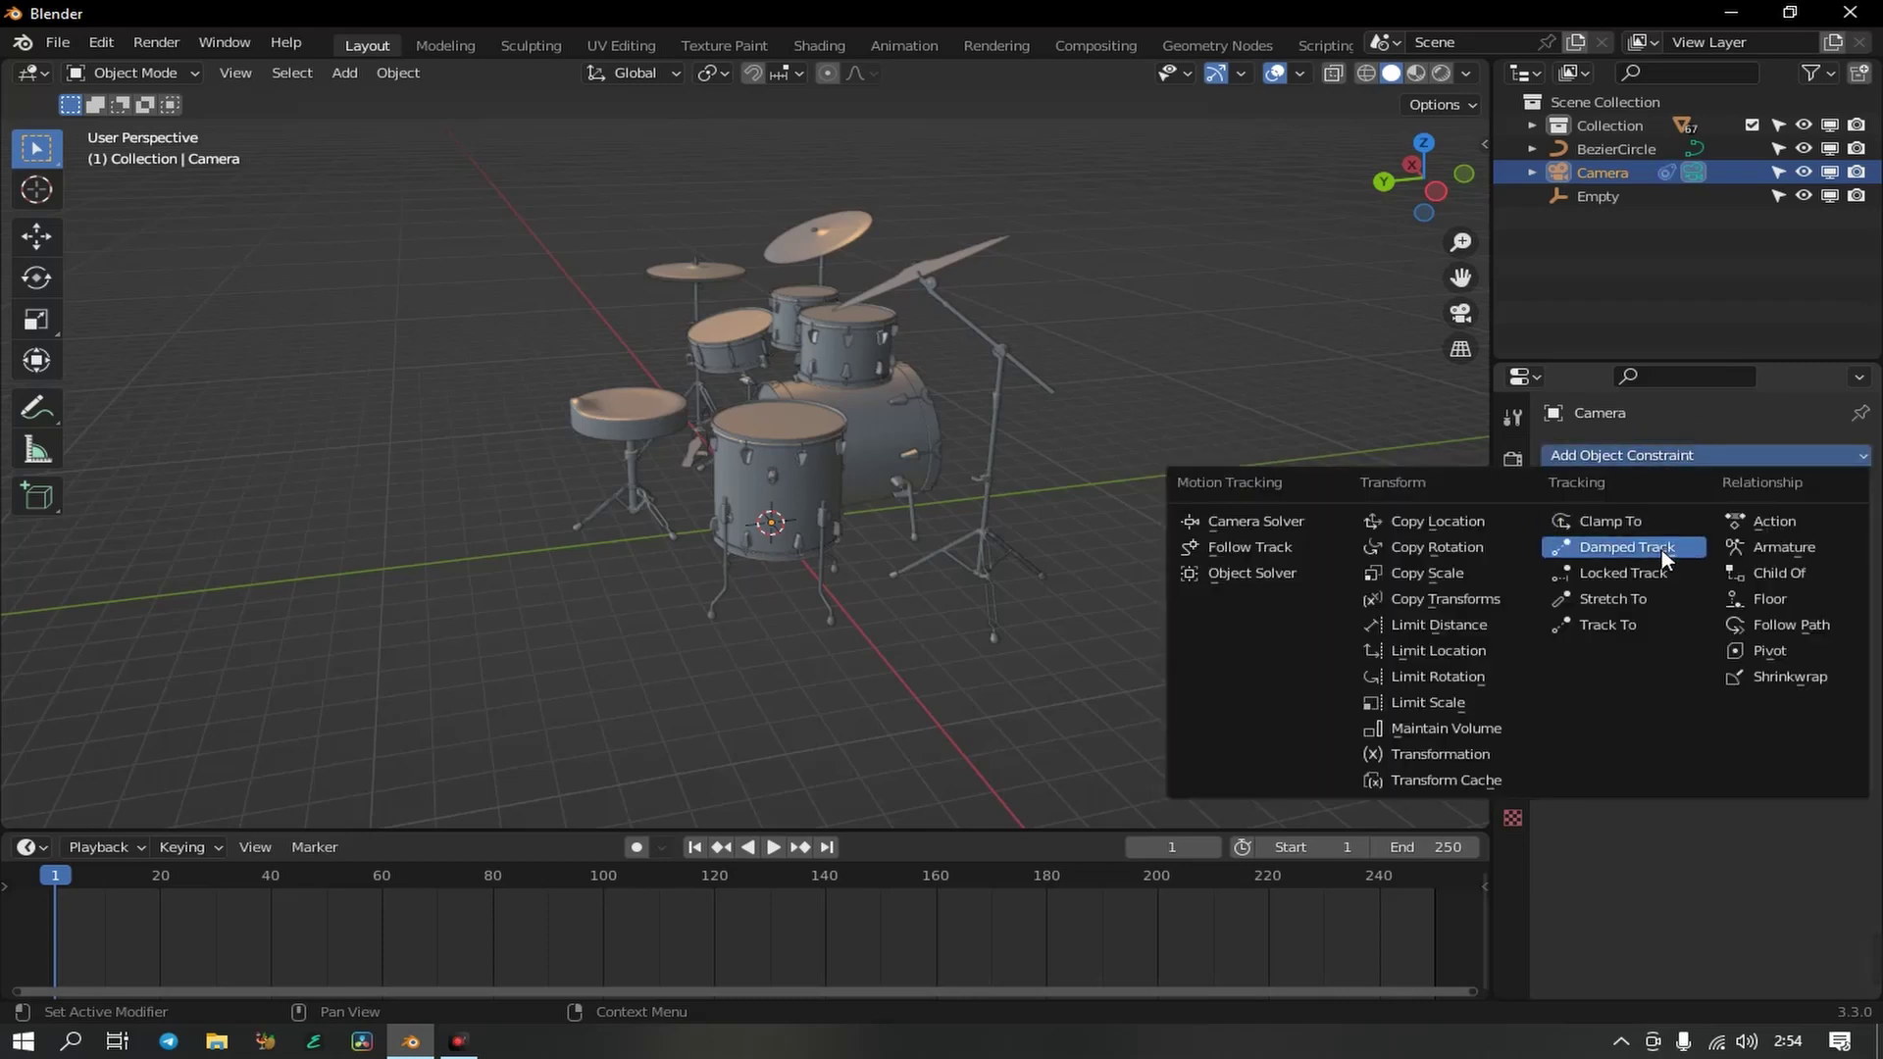
{"action": "left_click", "coordinate": [1627, 625]}
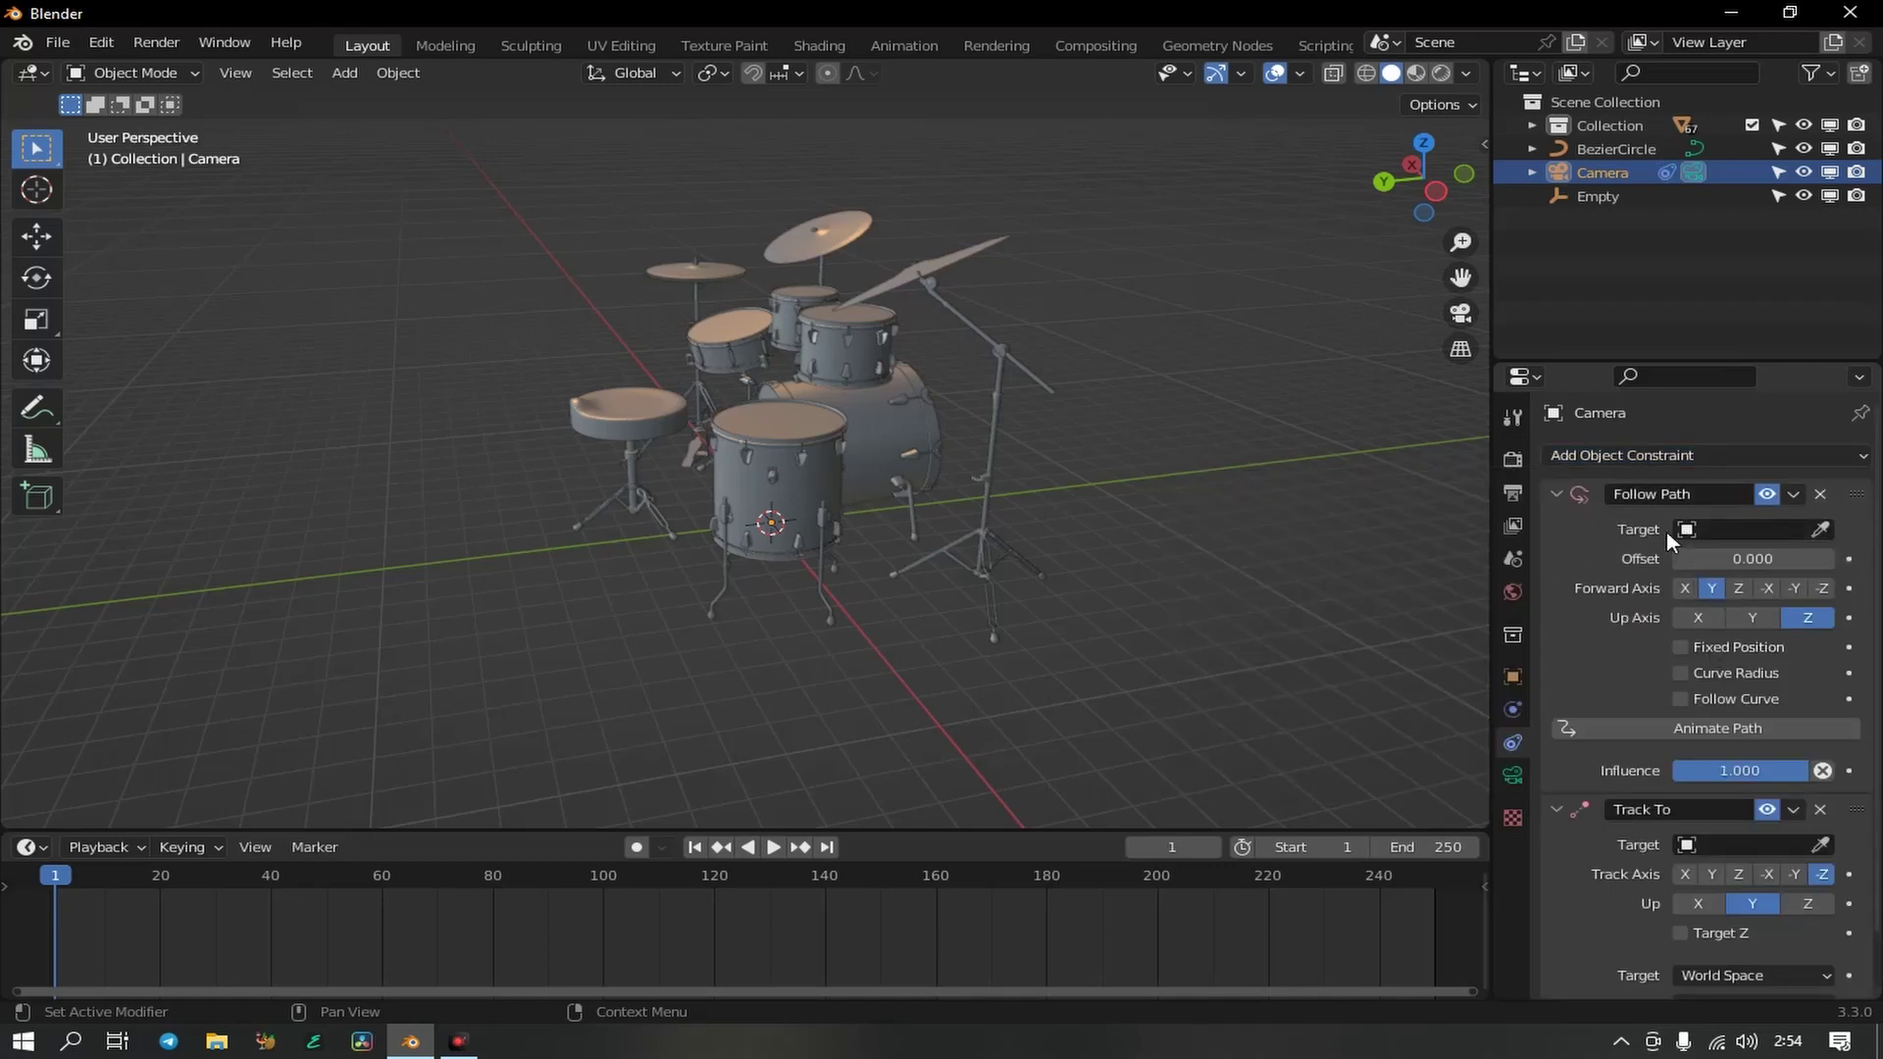
- Set the Follow Path target to BezierCircle and the Track To target to Empty
{"action": "left_click", "coordinate": [1773, 530]}
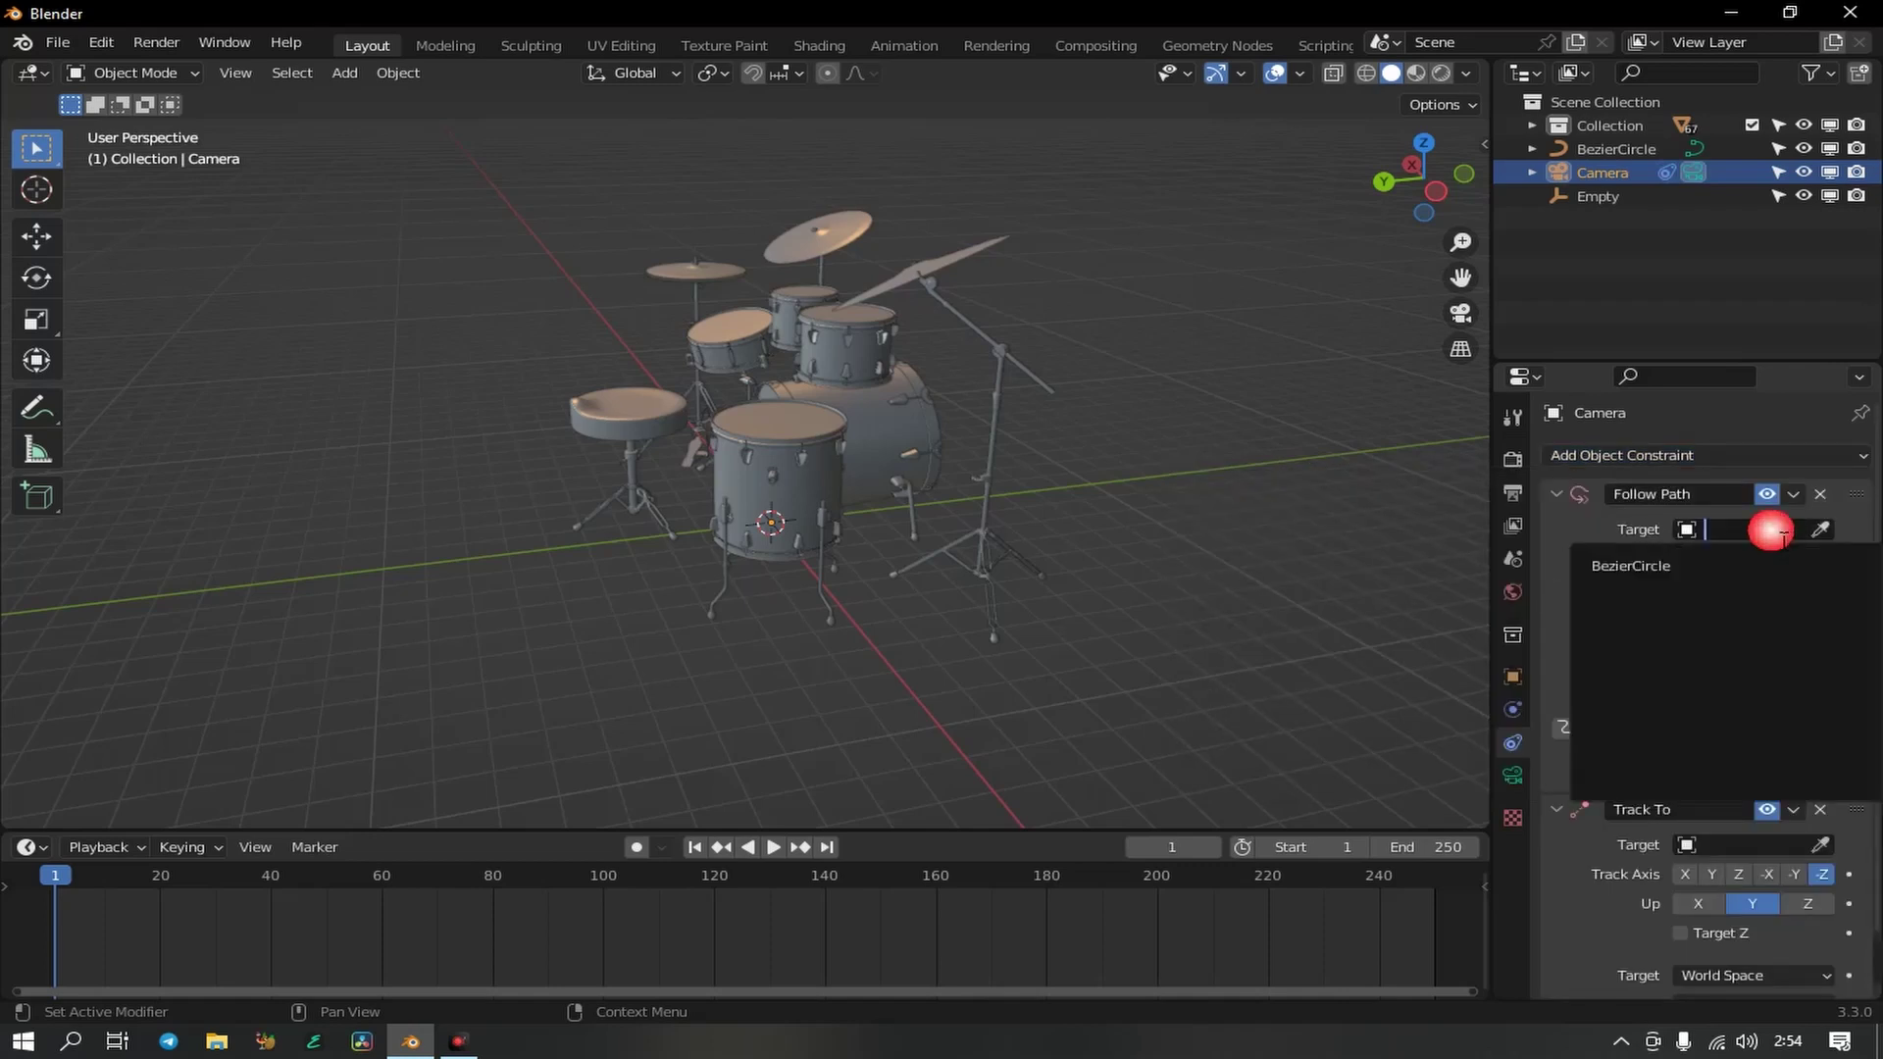
{"action": "left_click", "coordinate": [1685, 571]}
{"action": "scroll", "coordinate": [1573, 690], "scroll_direction": "down", "scroll_amount": 2}
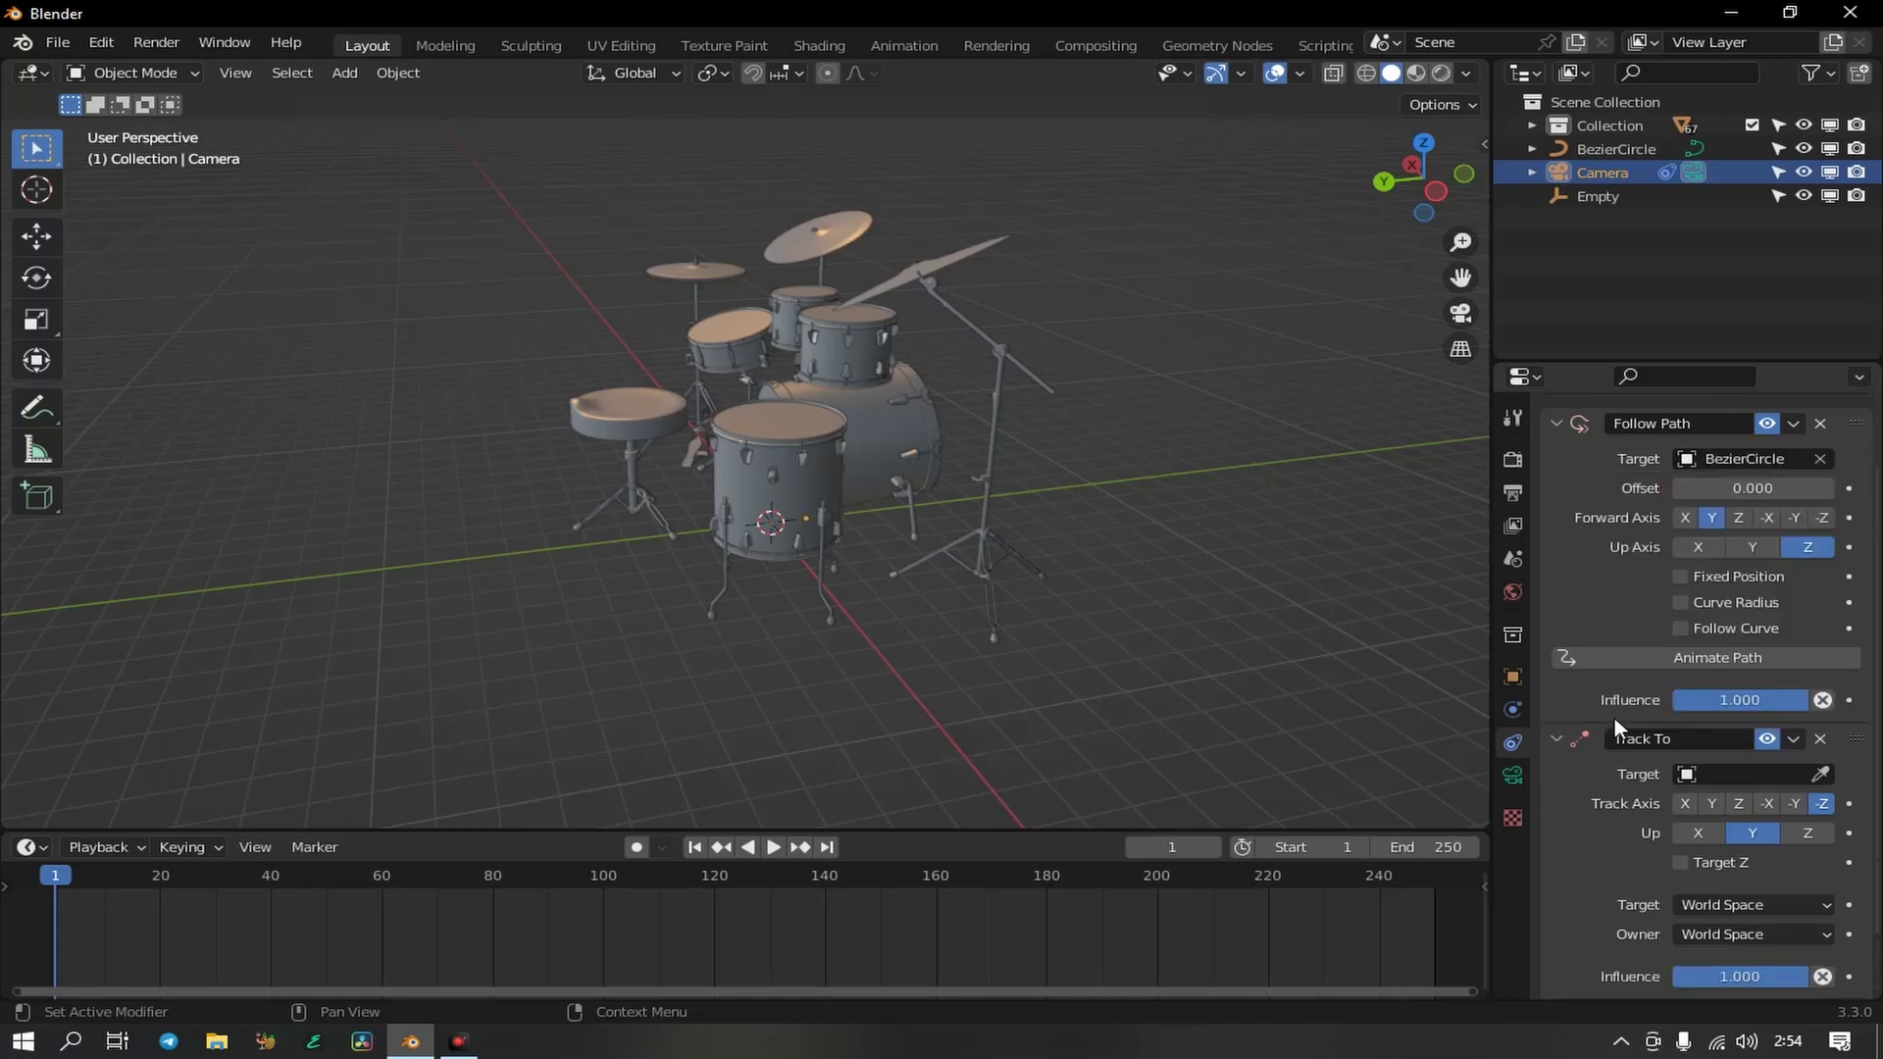
{"action": "left_click", "coordinate": [1740, 777]}
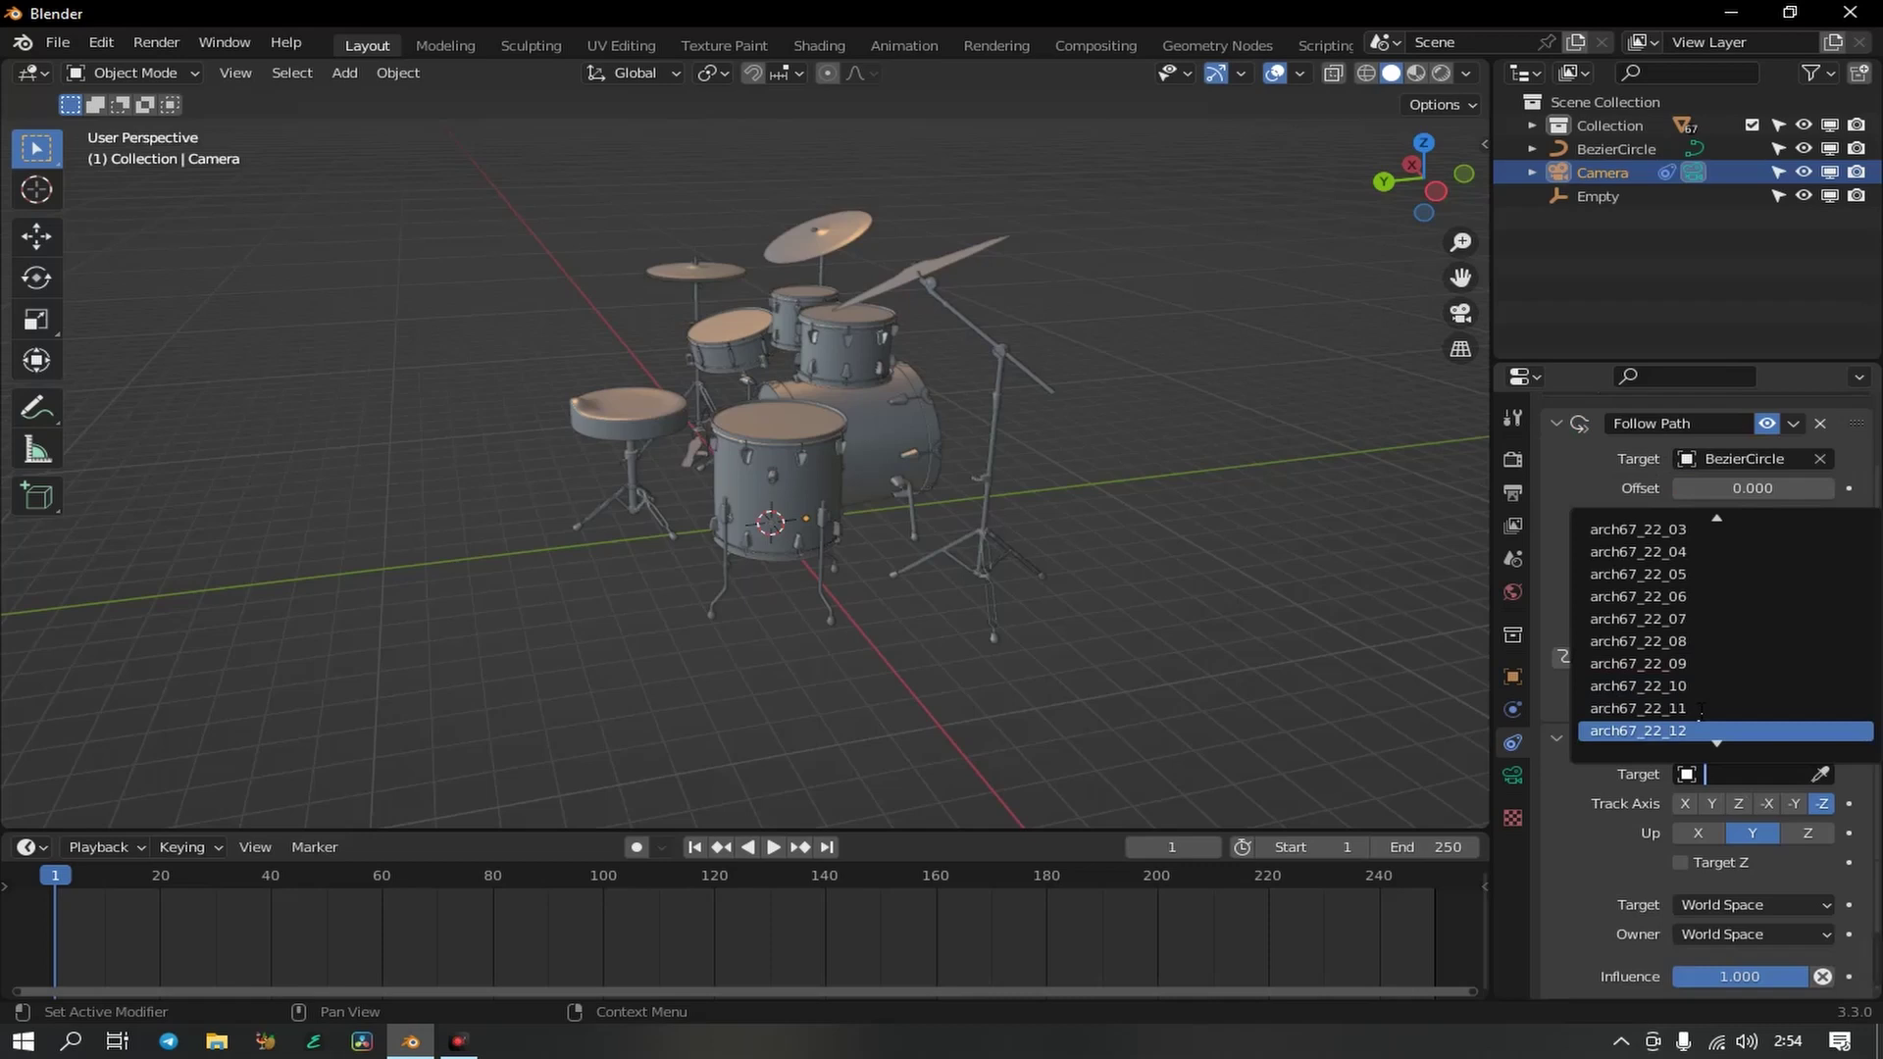
{"action": "type", "text": "em"}
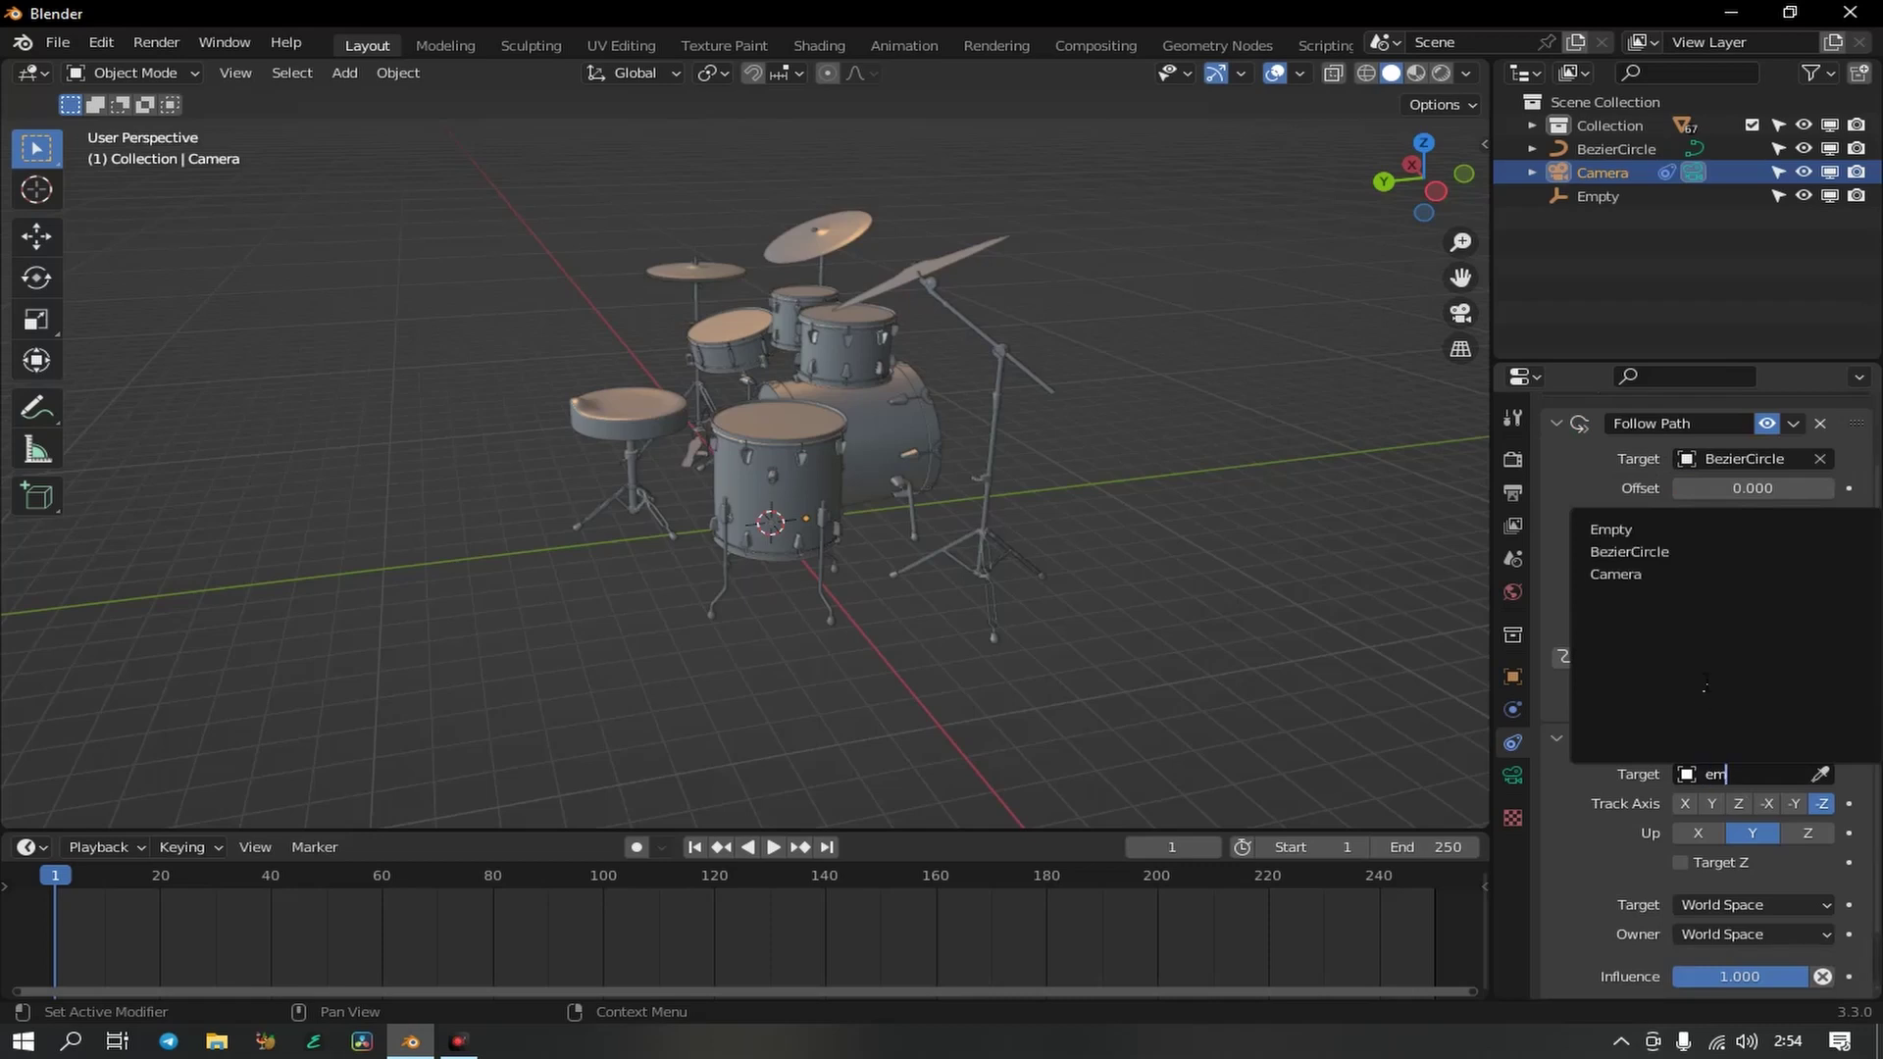
{"action": "key", "text": "Return"}
{"action": "scroll", "coordinate": [1015, 573], "scroll_direction": "down", "scroll_amount": 4}
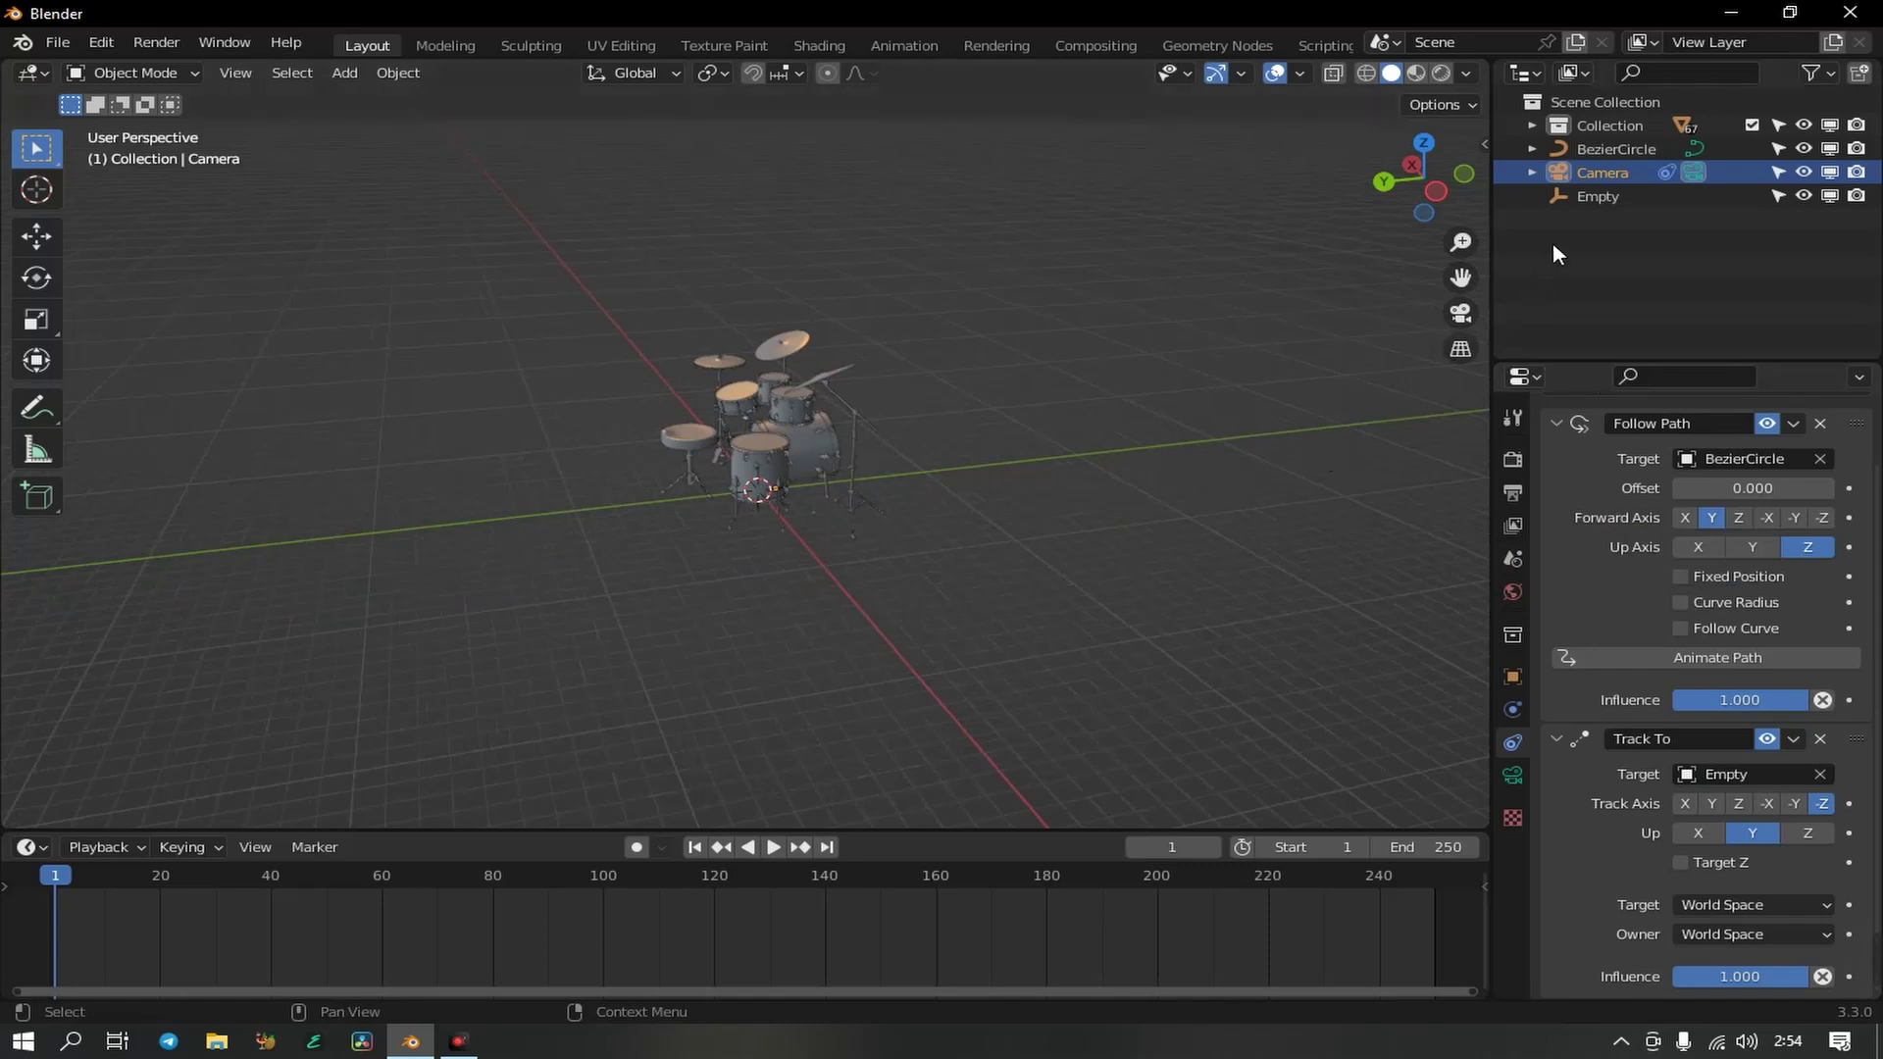
- Scale the BezierCircle up into a wide ring around the drum kit
{"action": "left_click", "coordinate": [1628, 148]}
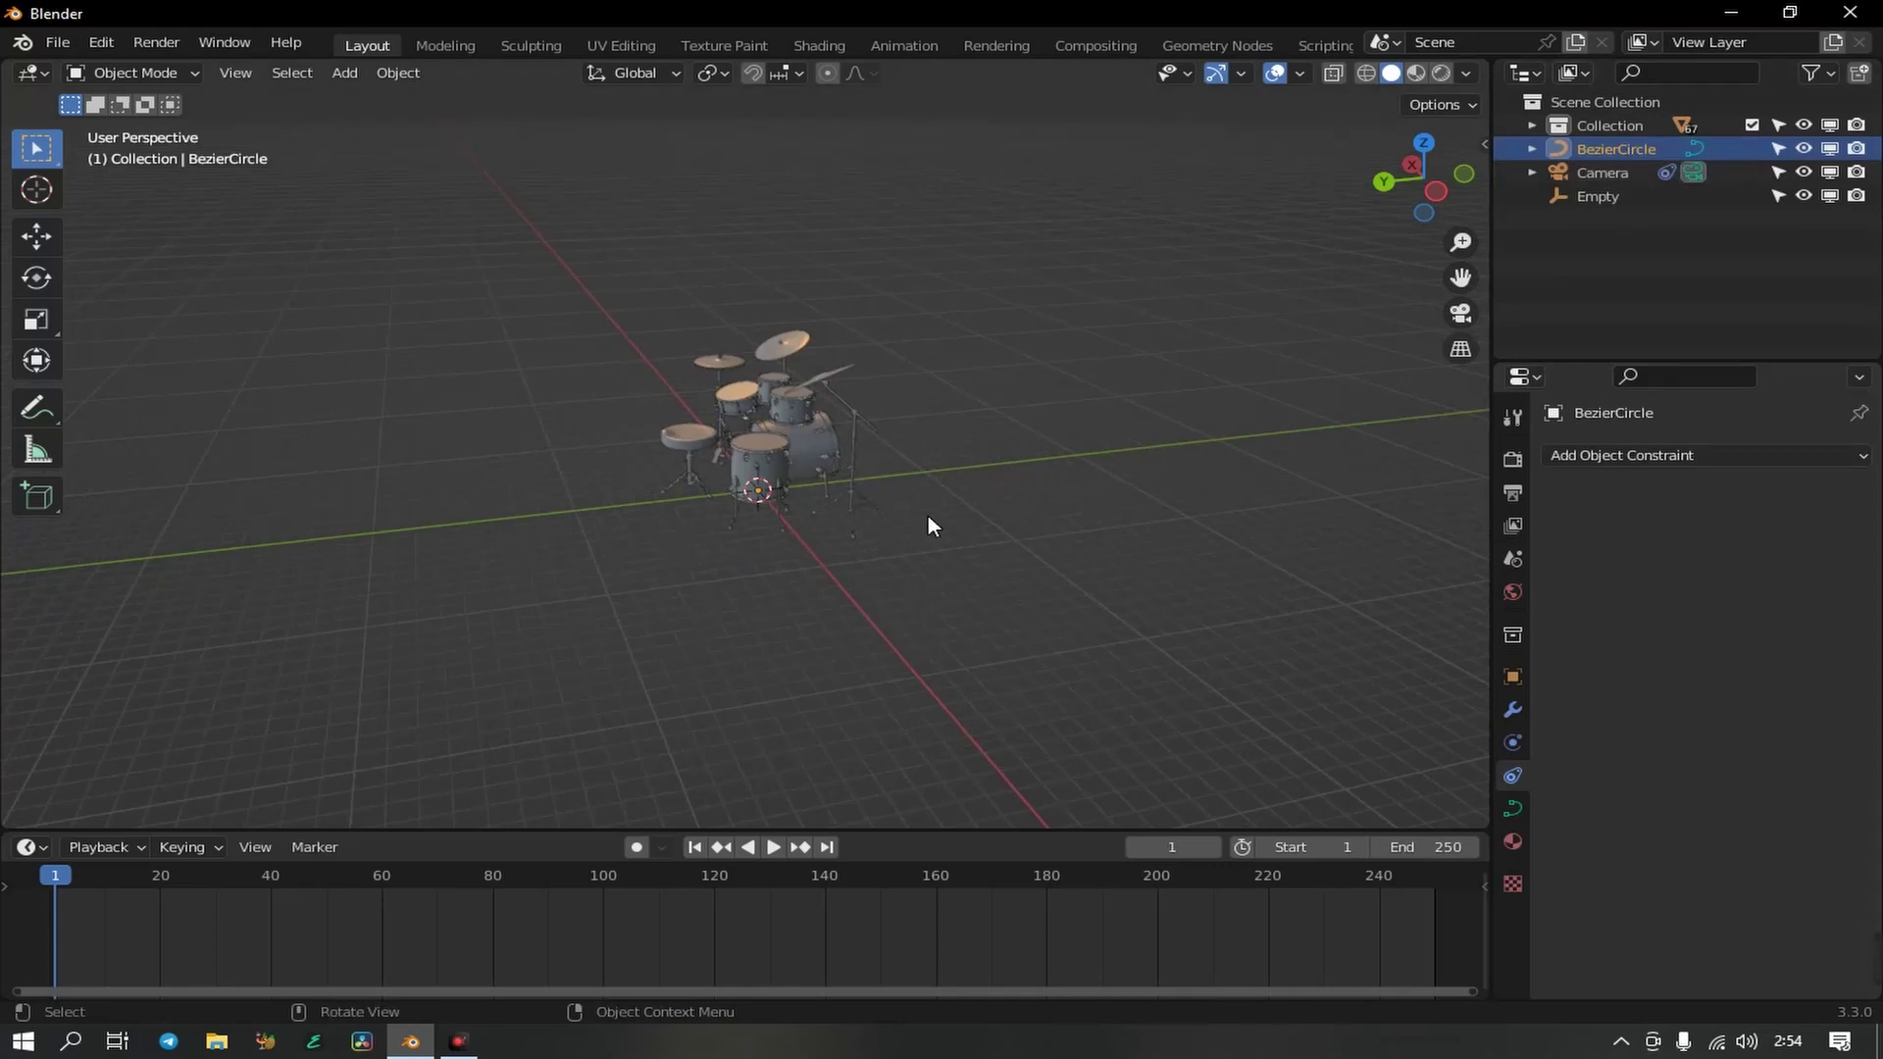
{"action": "key", "text": "s"}
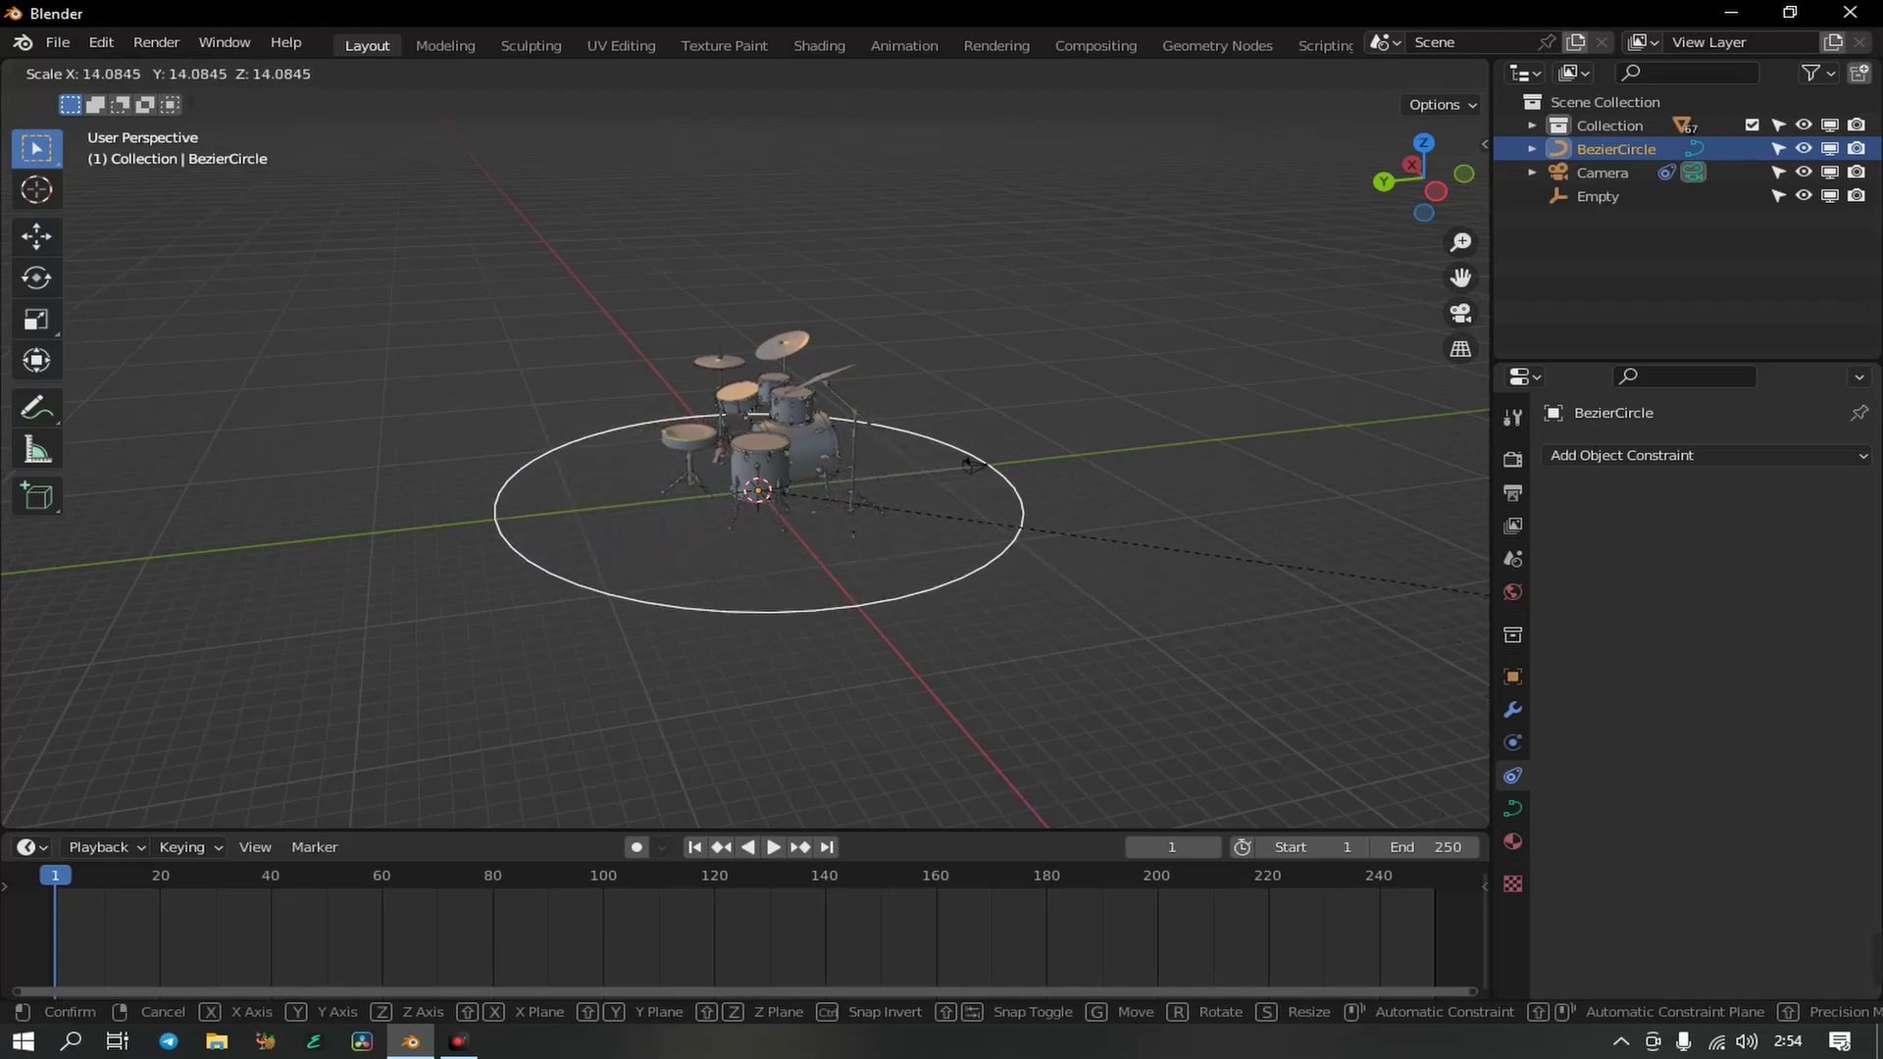
{"action": "left_click", "coordinate": [1150, 351]}
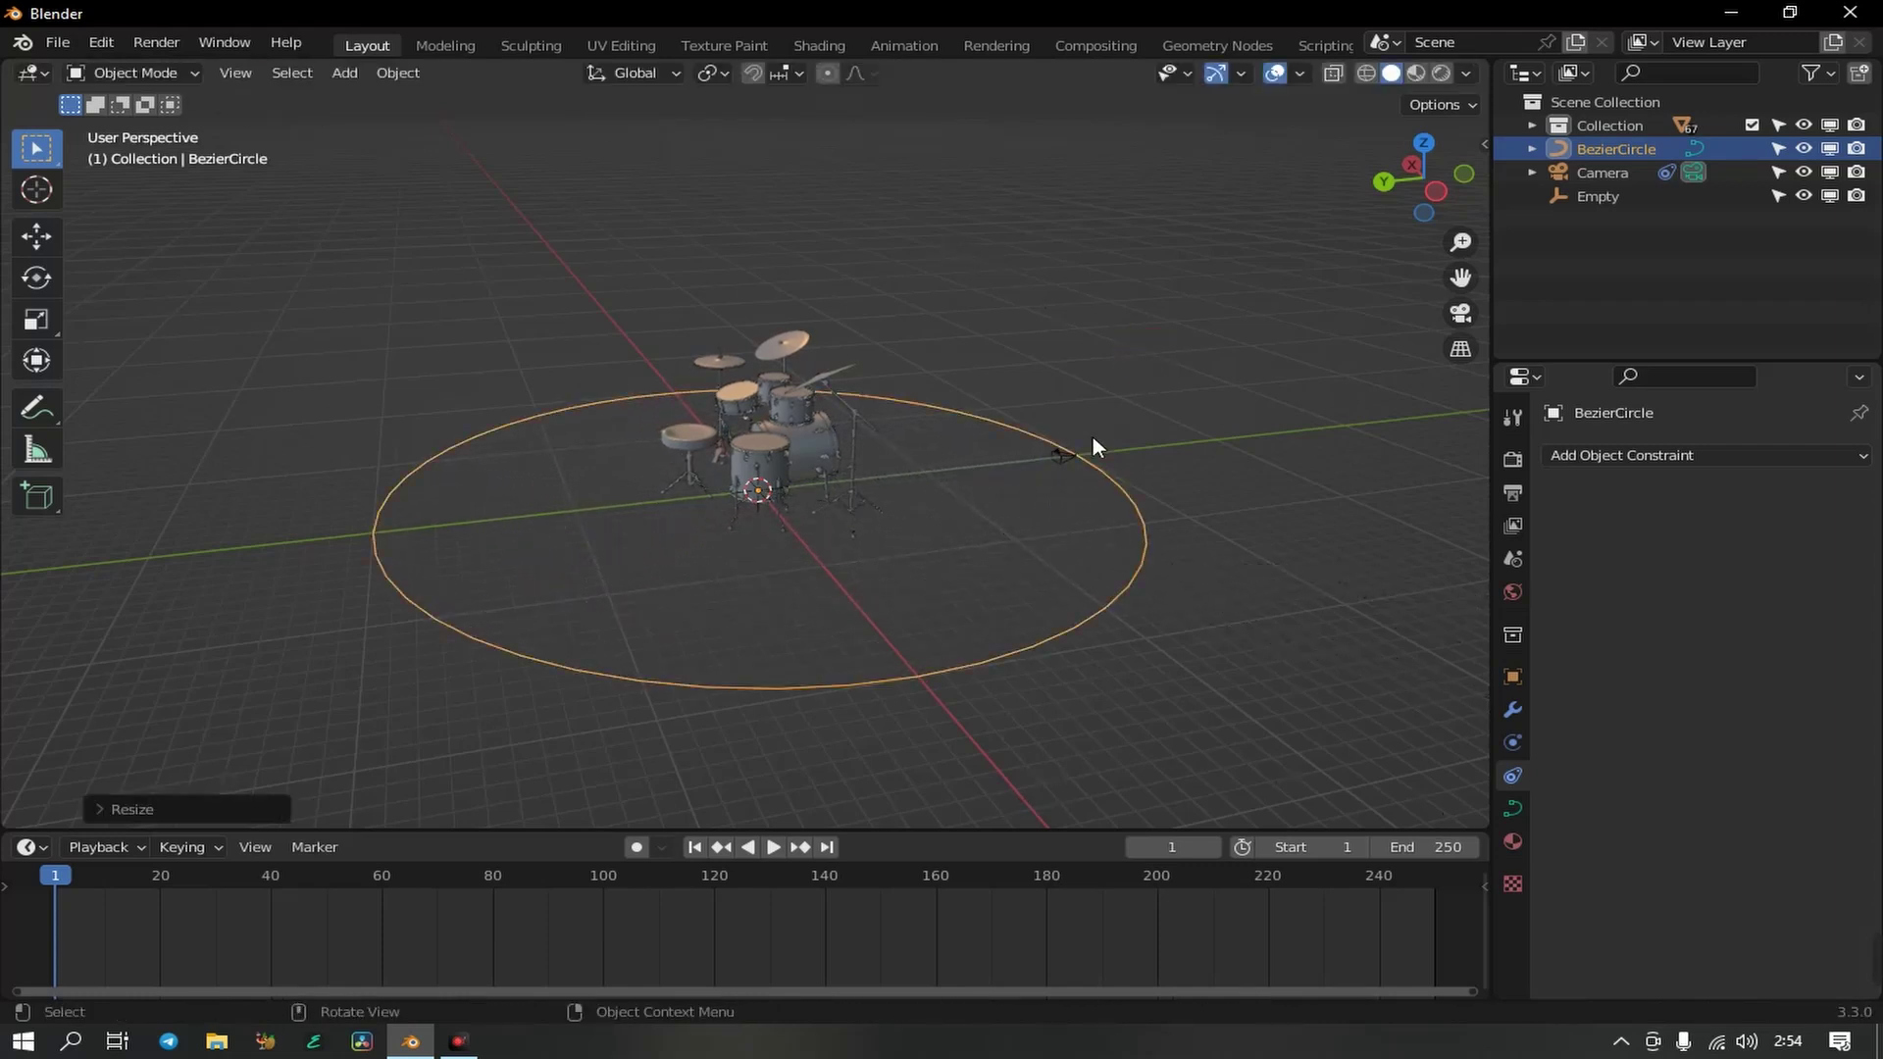
{"action": "scroll", "coordinate": [1039, 461], "scroll_direction": "up", "scroll_amount": 2}
{"action": "mouse_move", "coordinate": [985, 493]}
{"action": "middle_mouse_down"}
{"action": "mouse_move", "coordinate": [1091, 512]}
{"action": "mouse_move", "coordinate": [963, 469]}
{"action": "middle_mouse_up"}
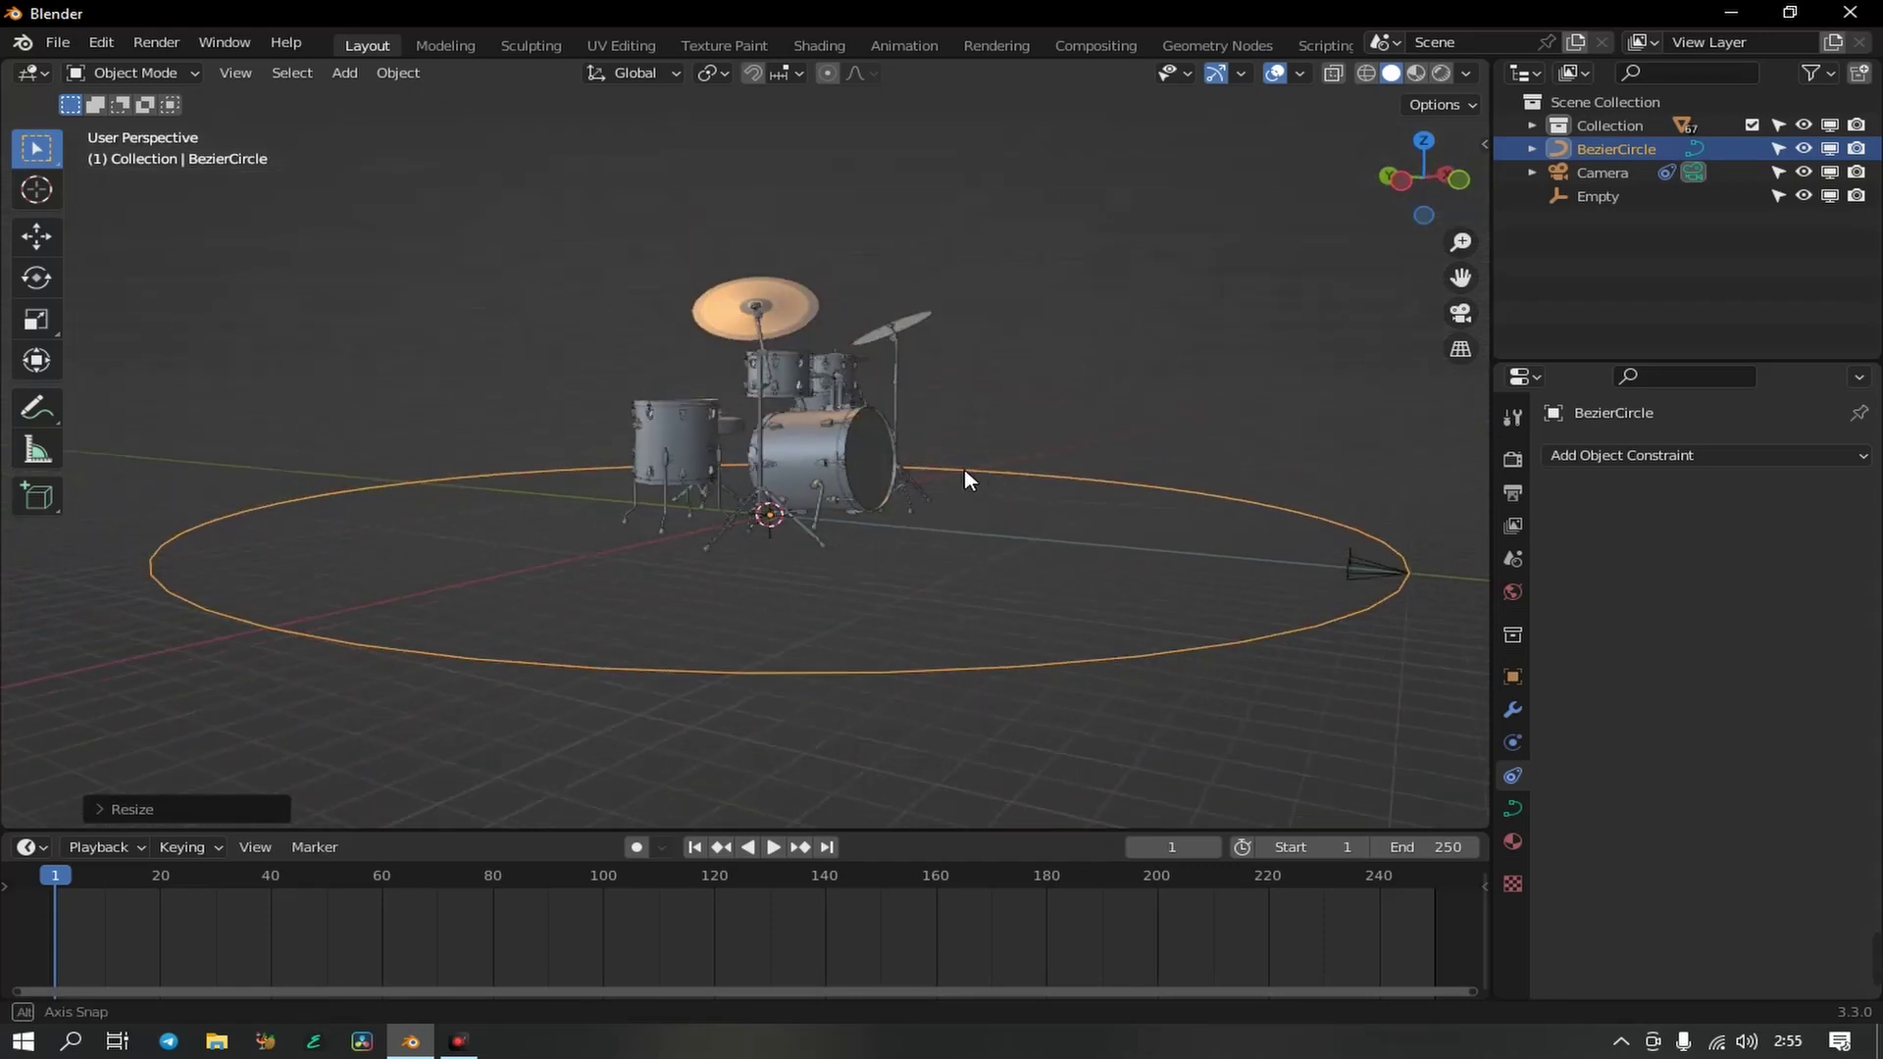
{"action": "left_click", "coordinate": [1364, 563]}
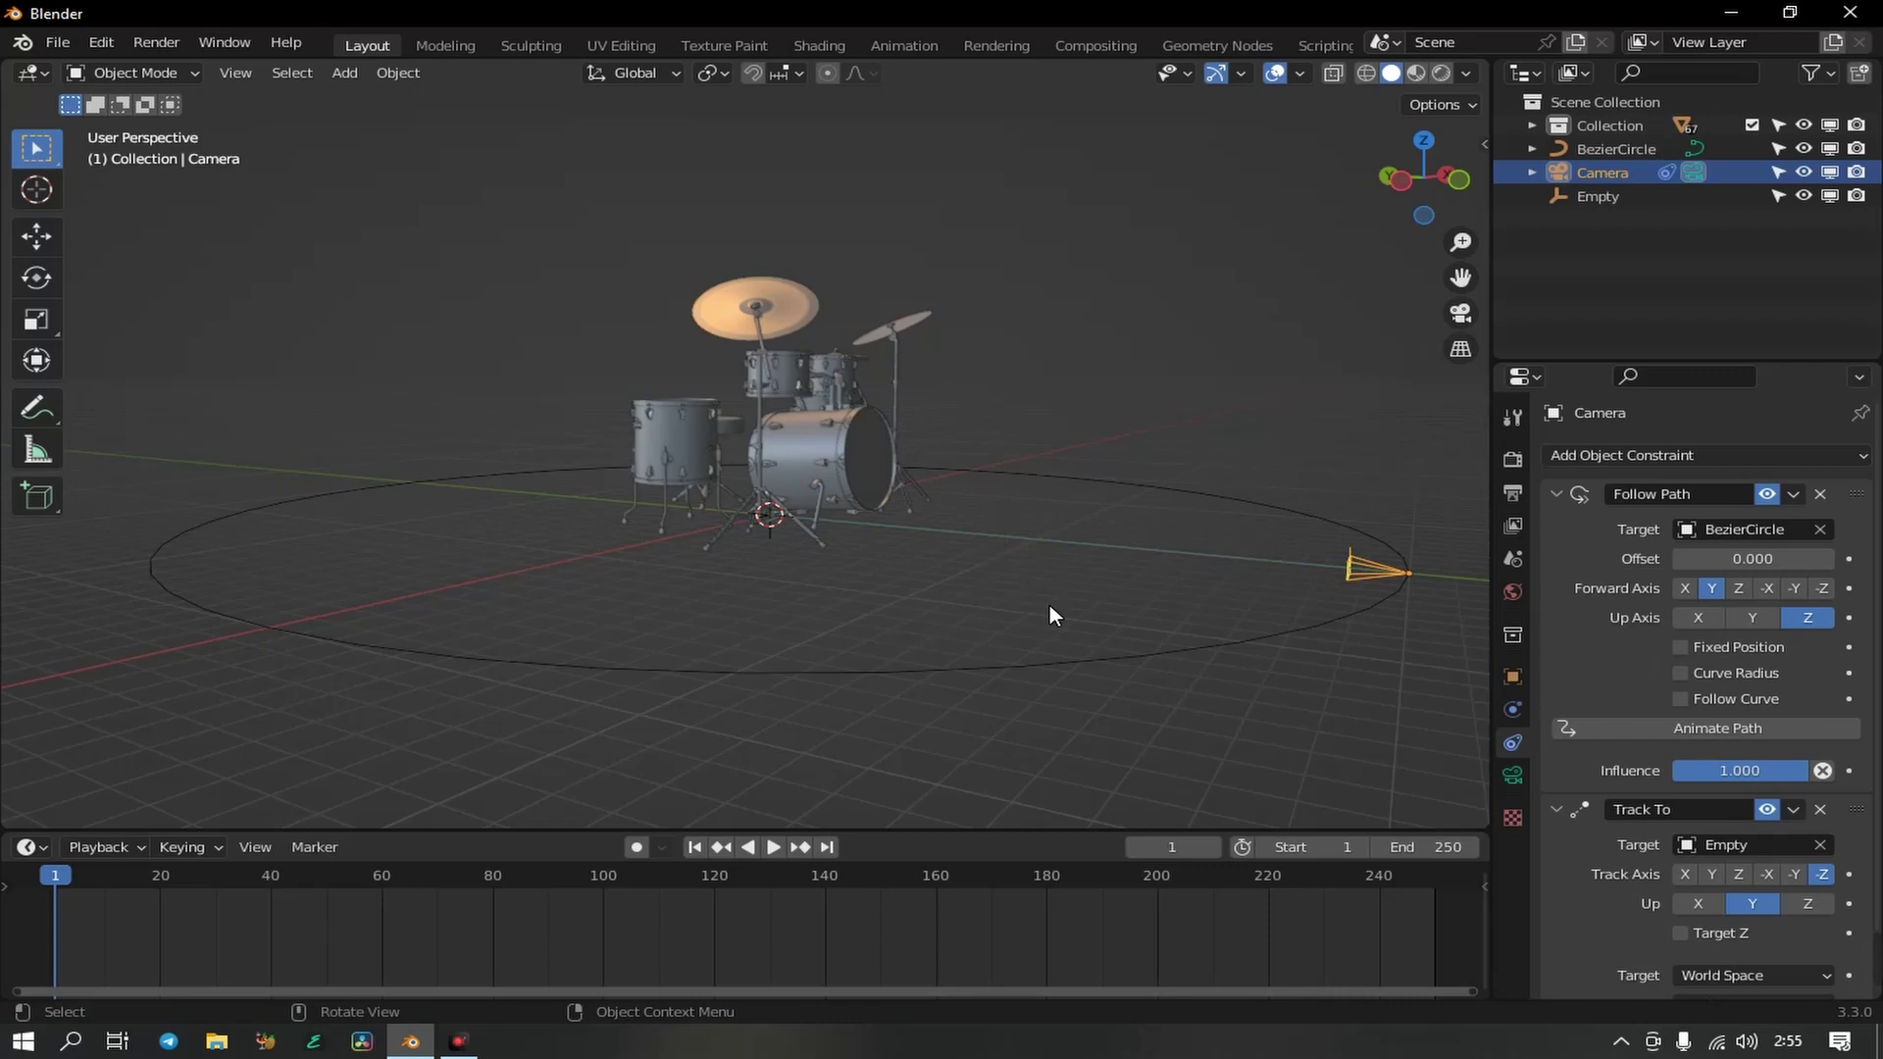
- Check the framing through the camera and enlarge the BezierCircle further to frame the kit
{"action": "key", "text": "KP_0"}
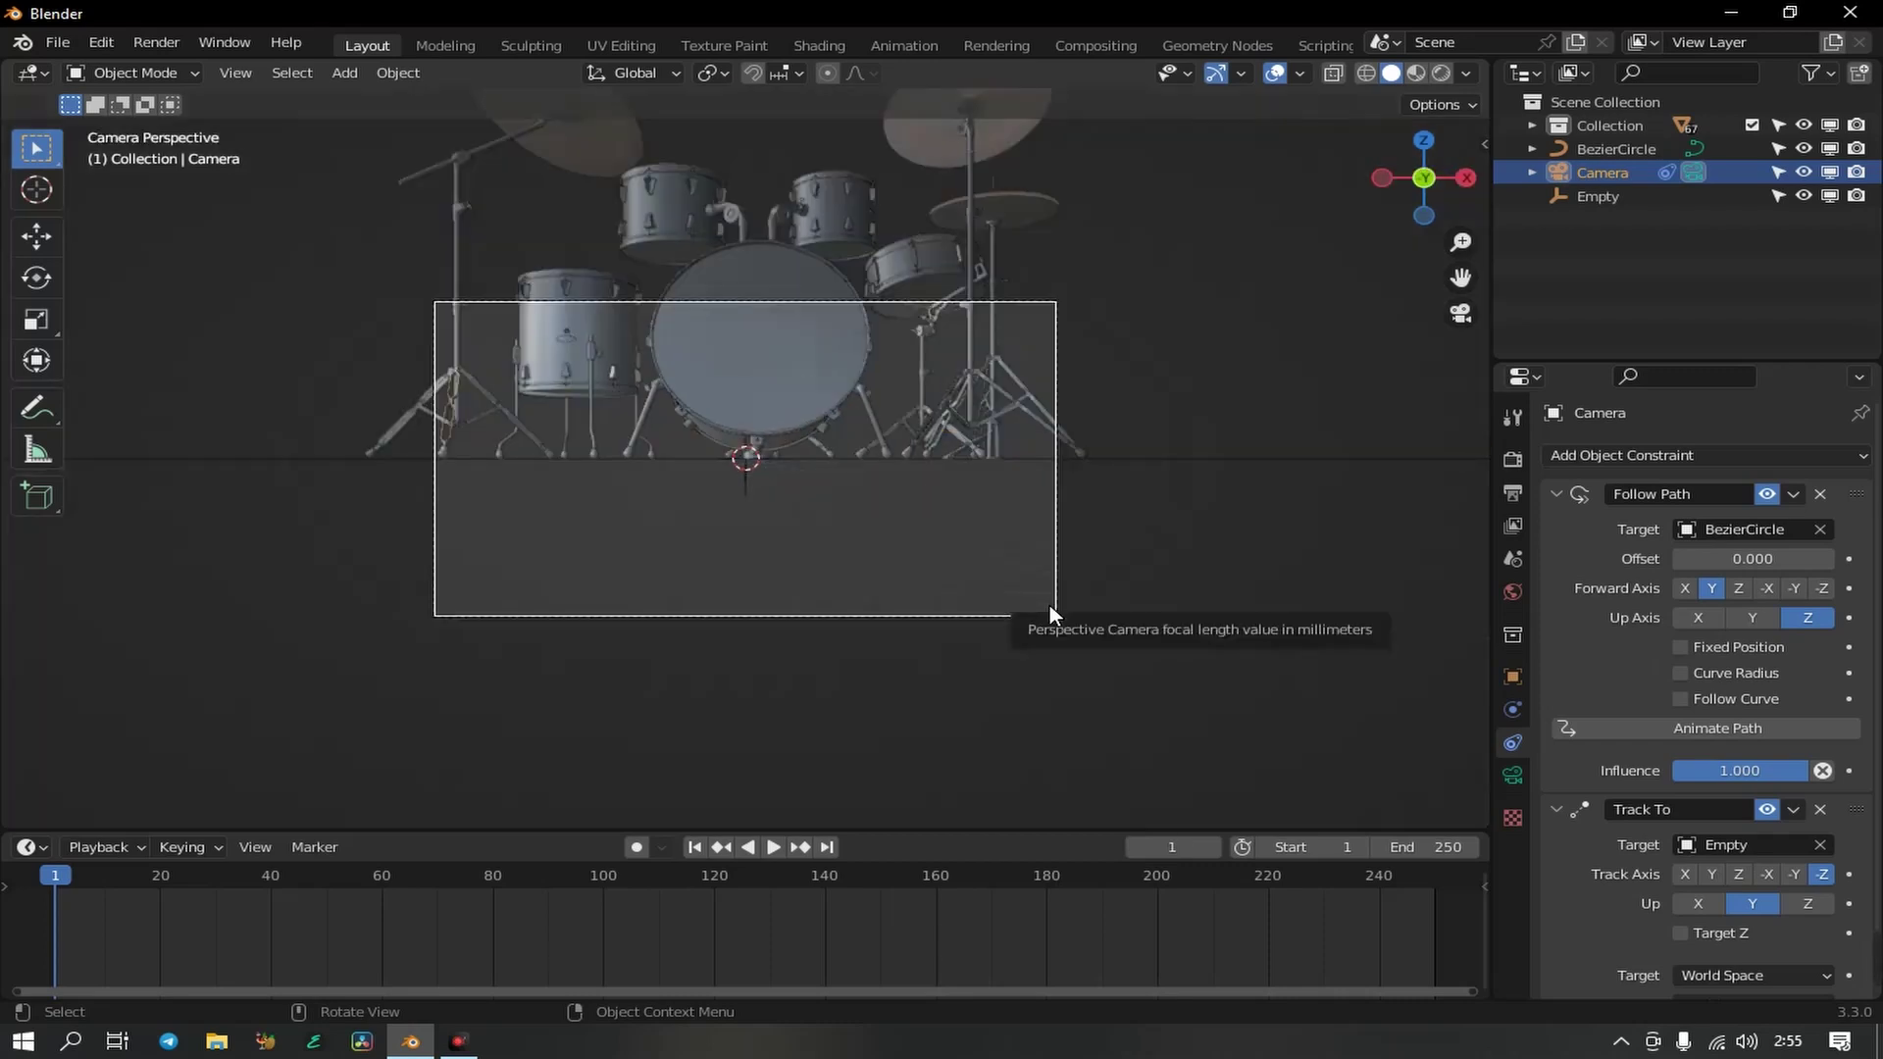
{"action": "left_click", "coordinate": [1027, 598]}
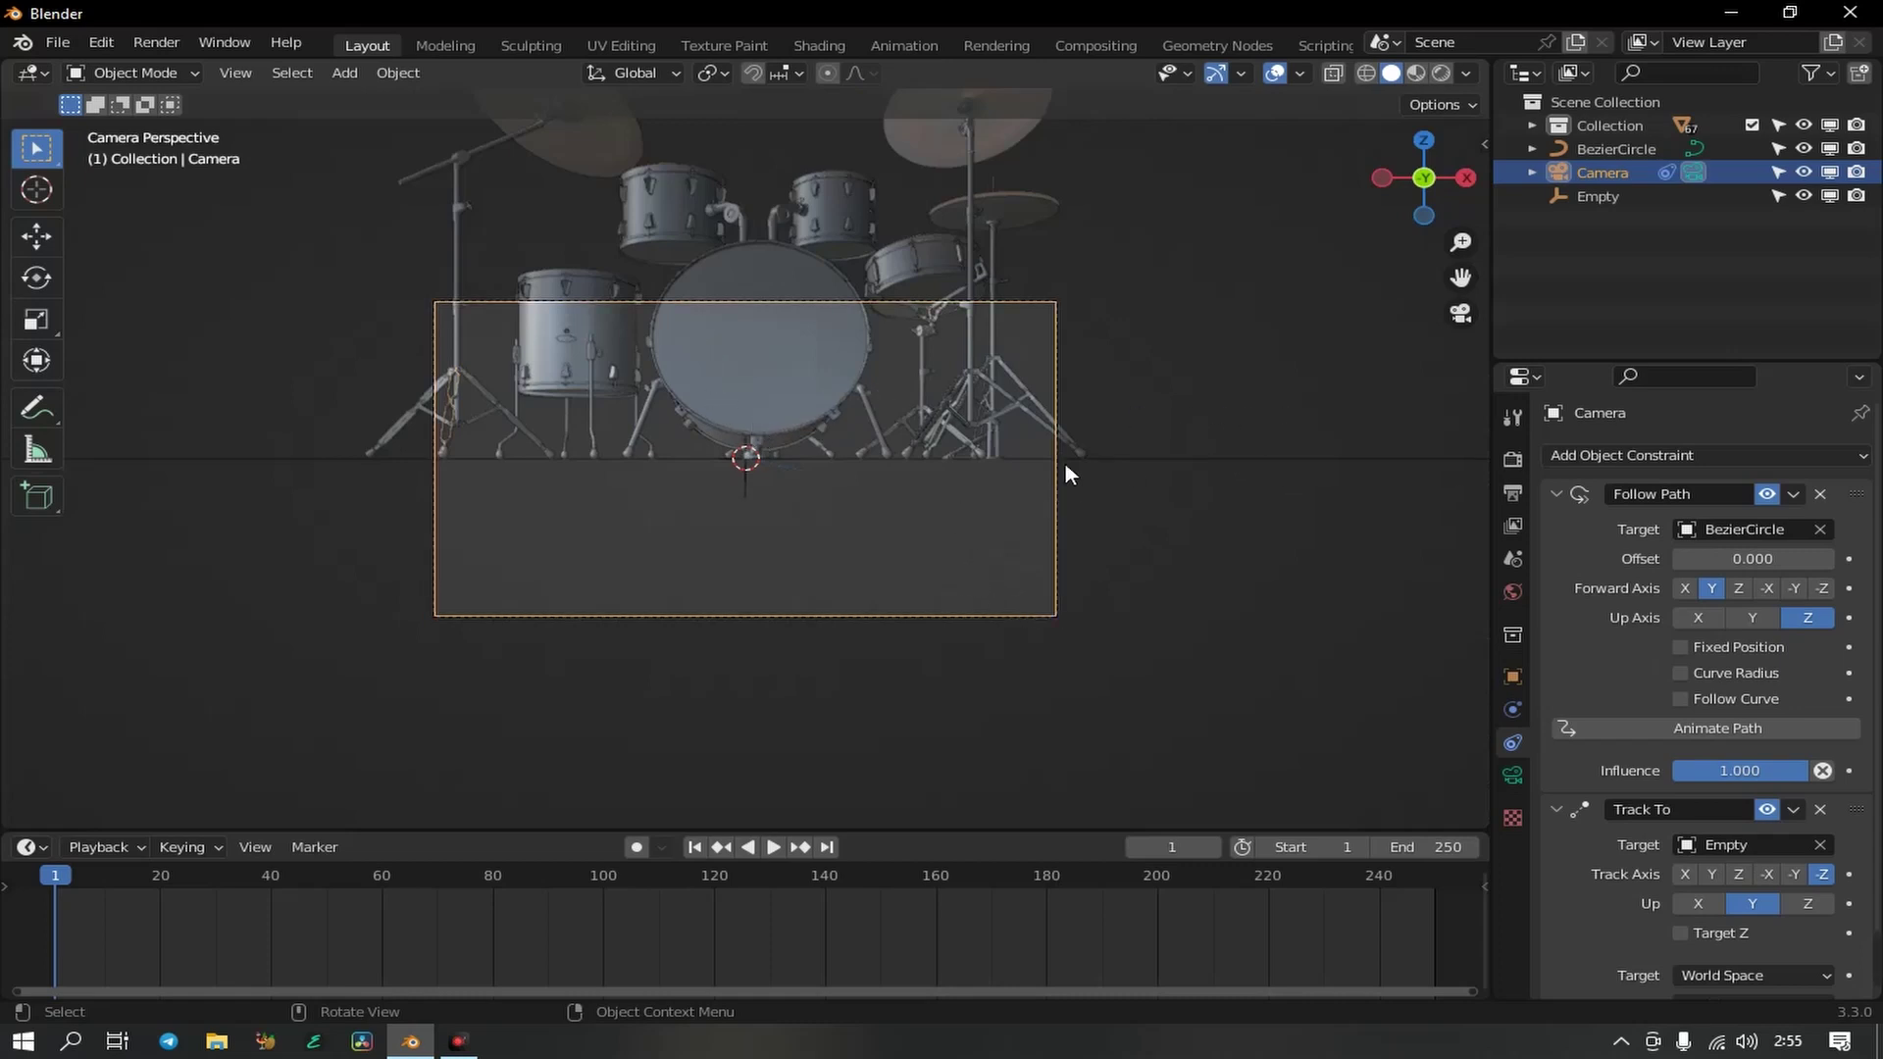
{"action": "left_click", "coordinate": [1144, 458]}
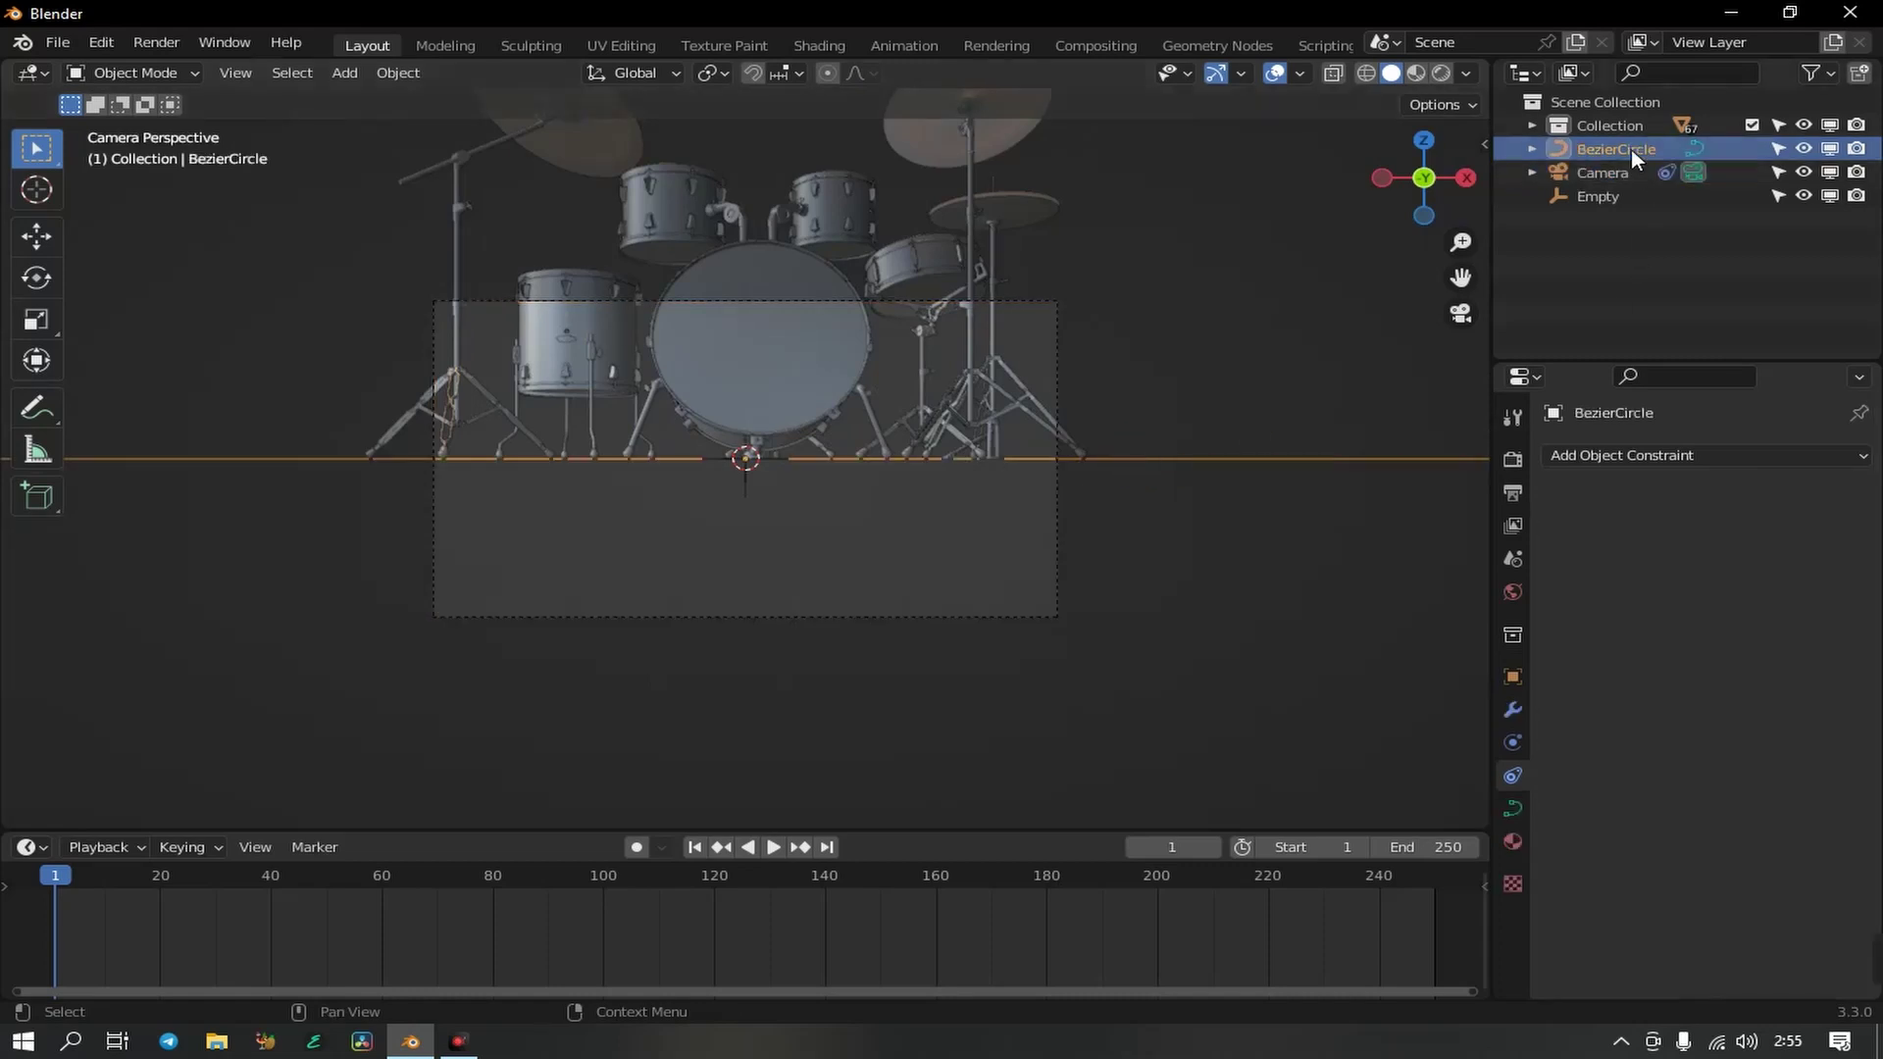
{"action": "key", "text": "s"}
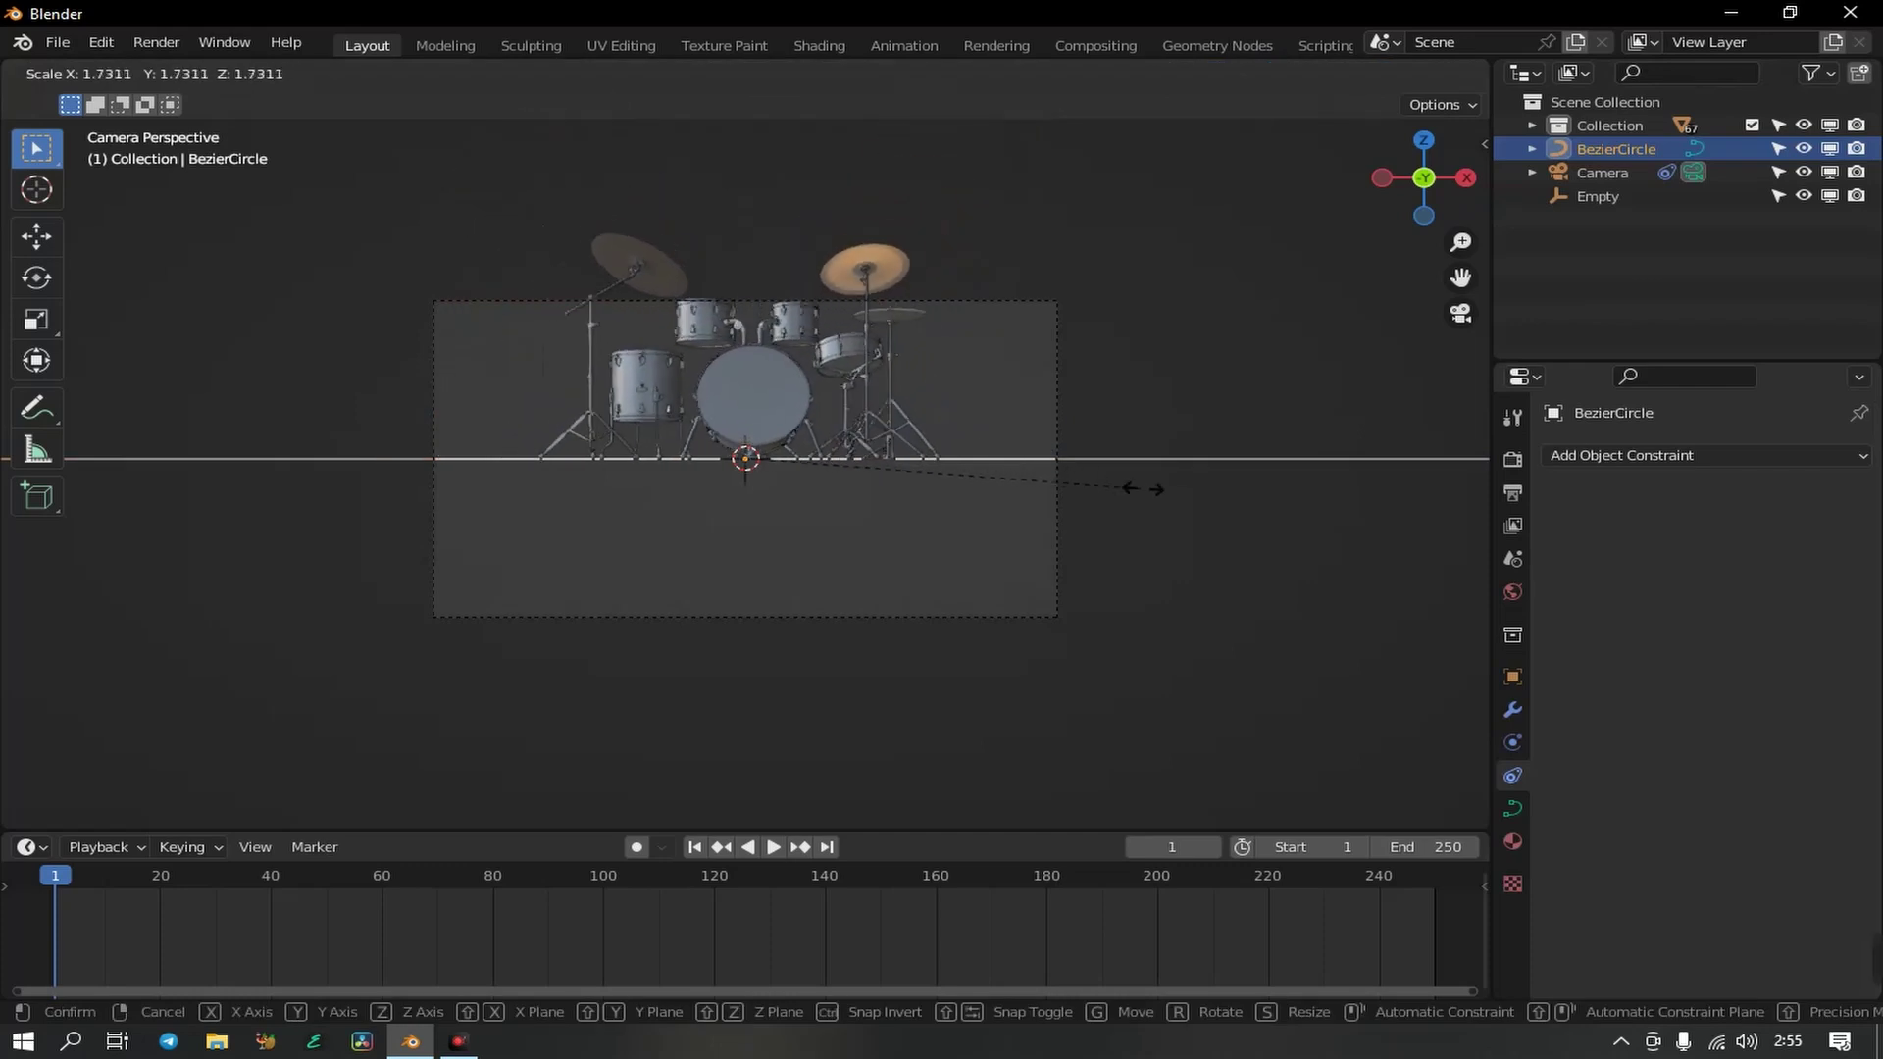
{"action": "left_click", "coordinate": [1203, 501]}
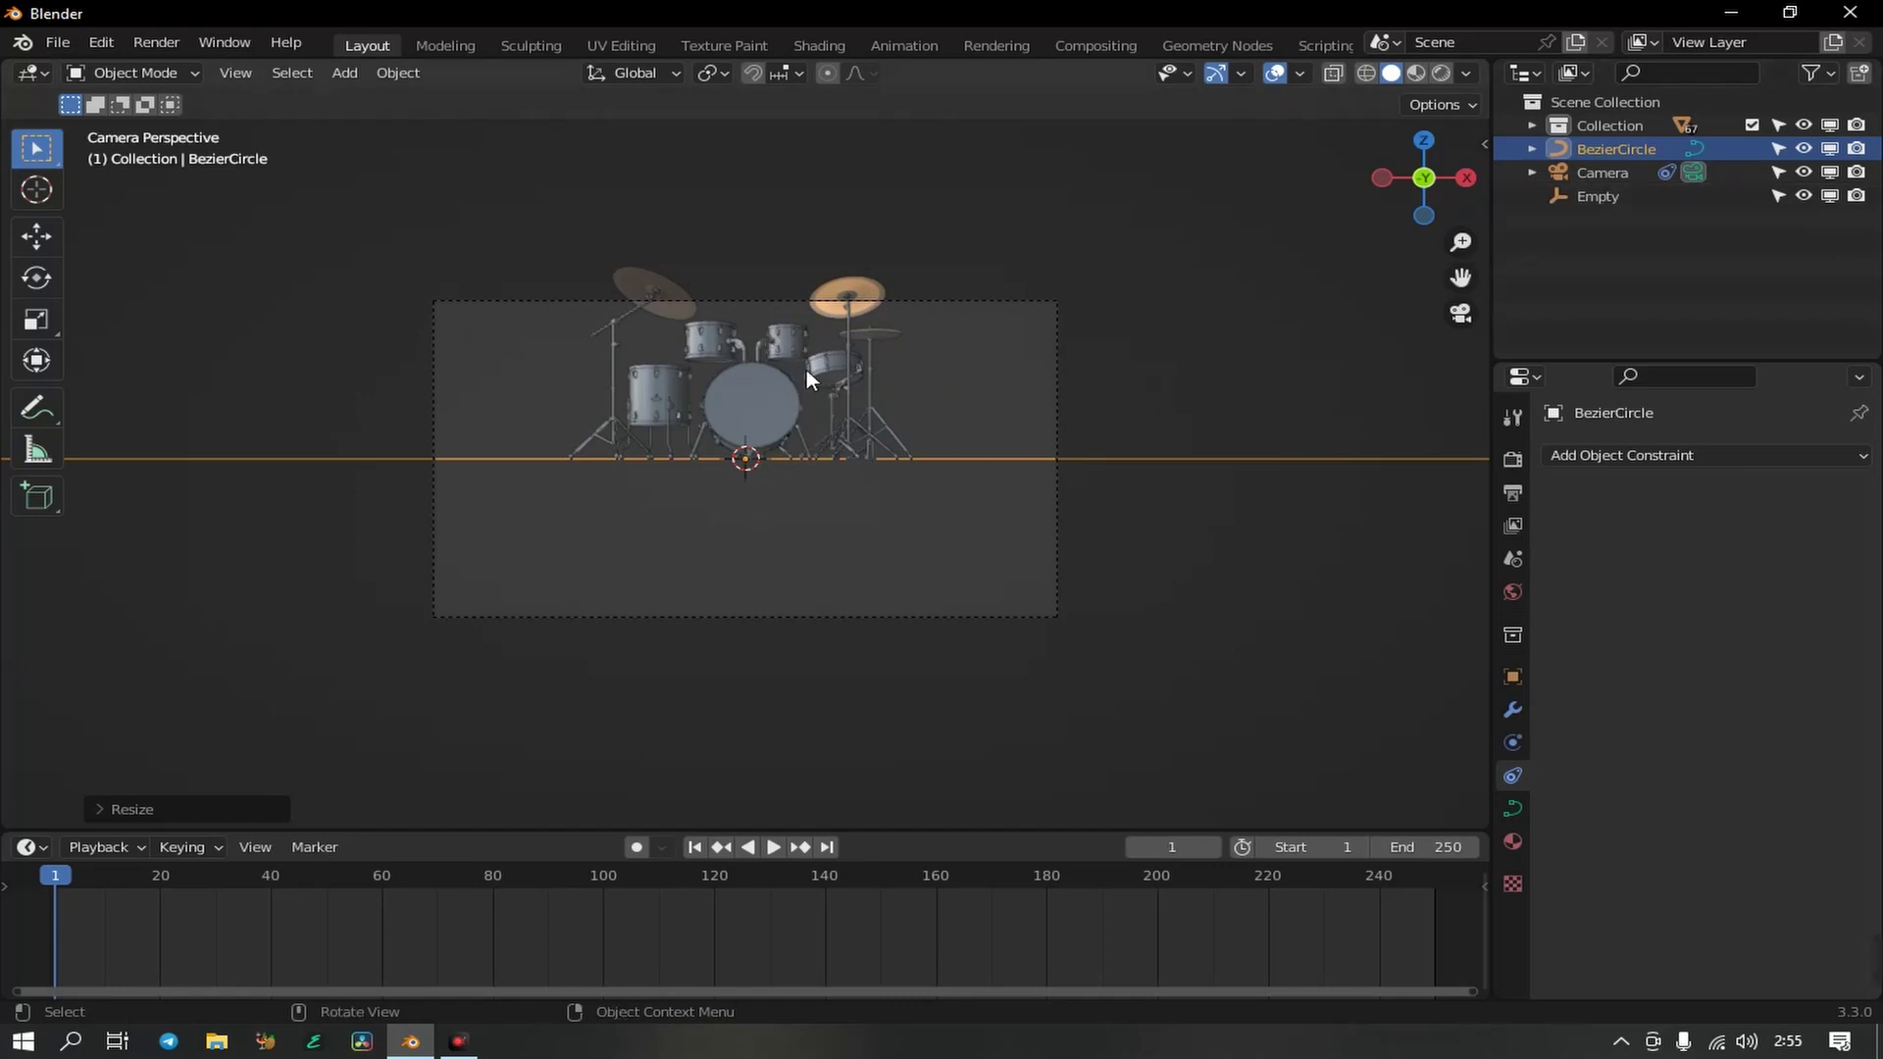
- Raise the Empty about 4.5 m along Z so the camera aims higher
{"action": "left_click", "coordinate": [1607, 198]}
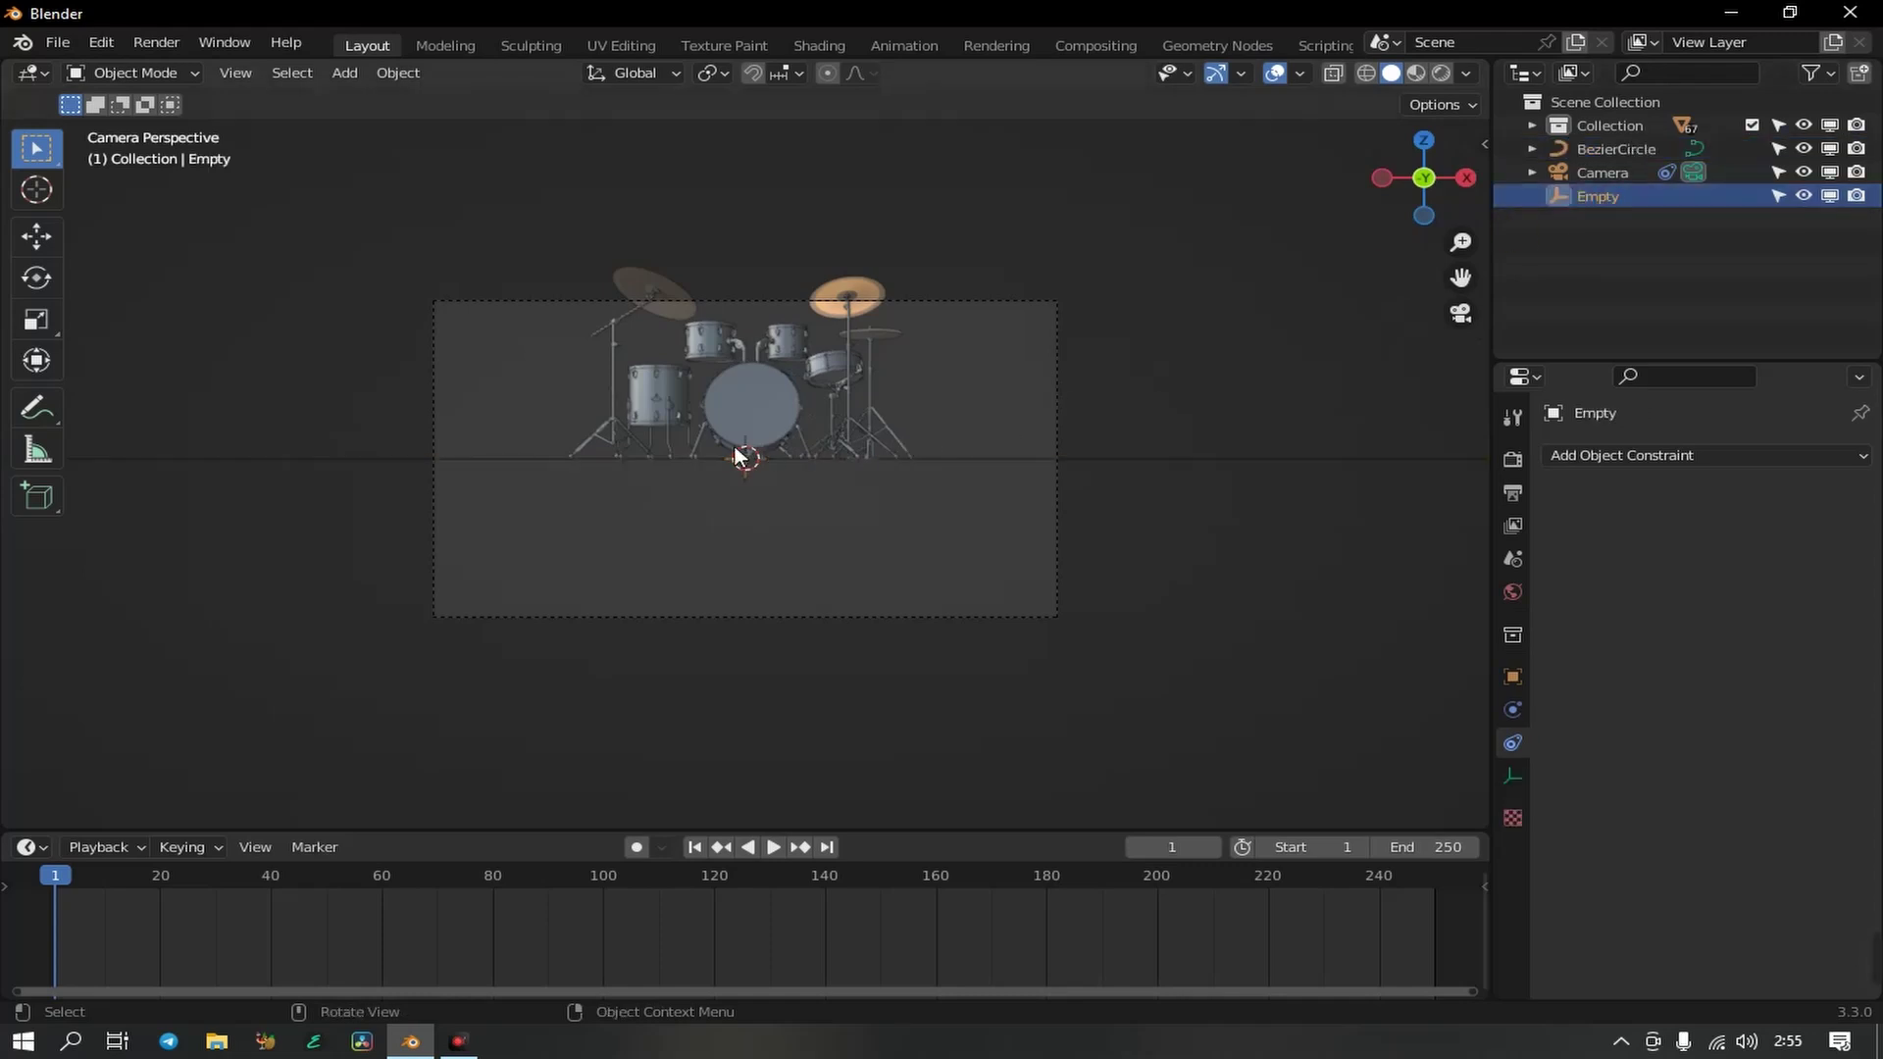
{"action": "key", "text": "g"}
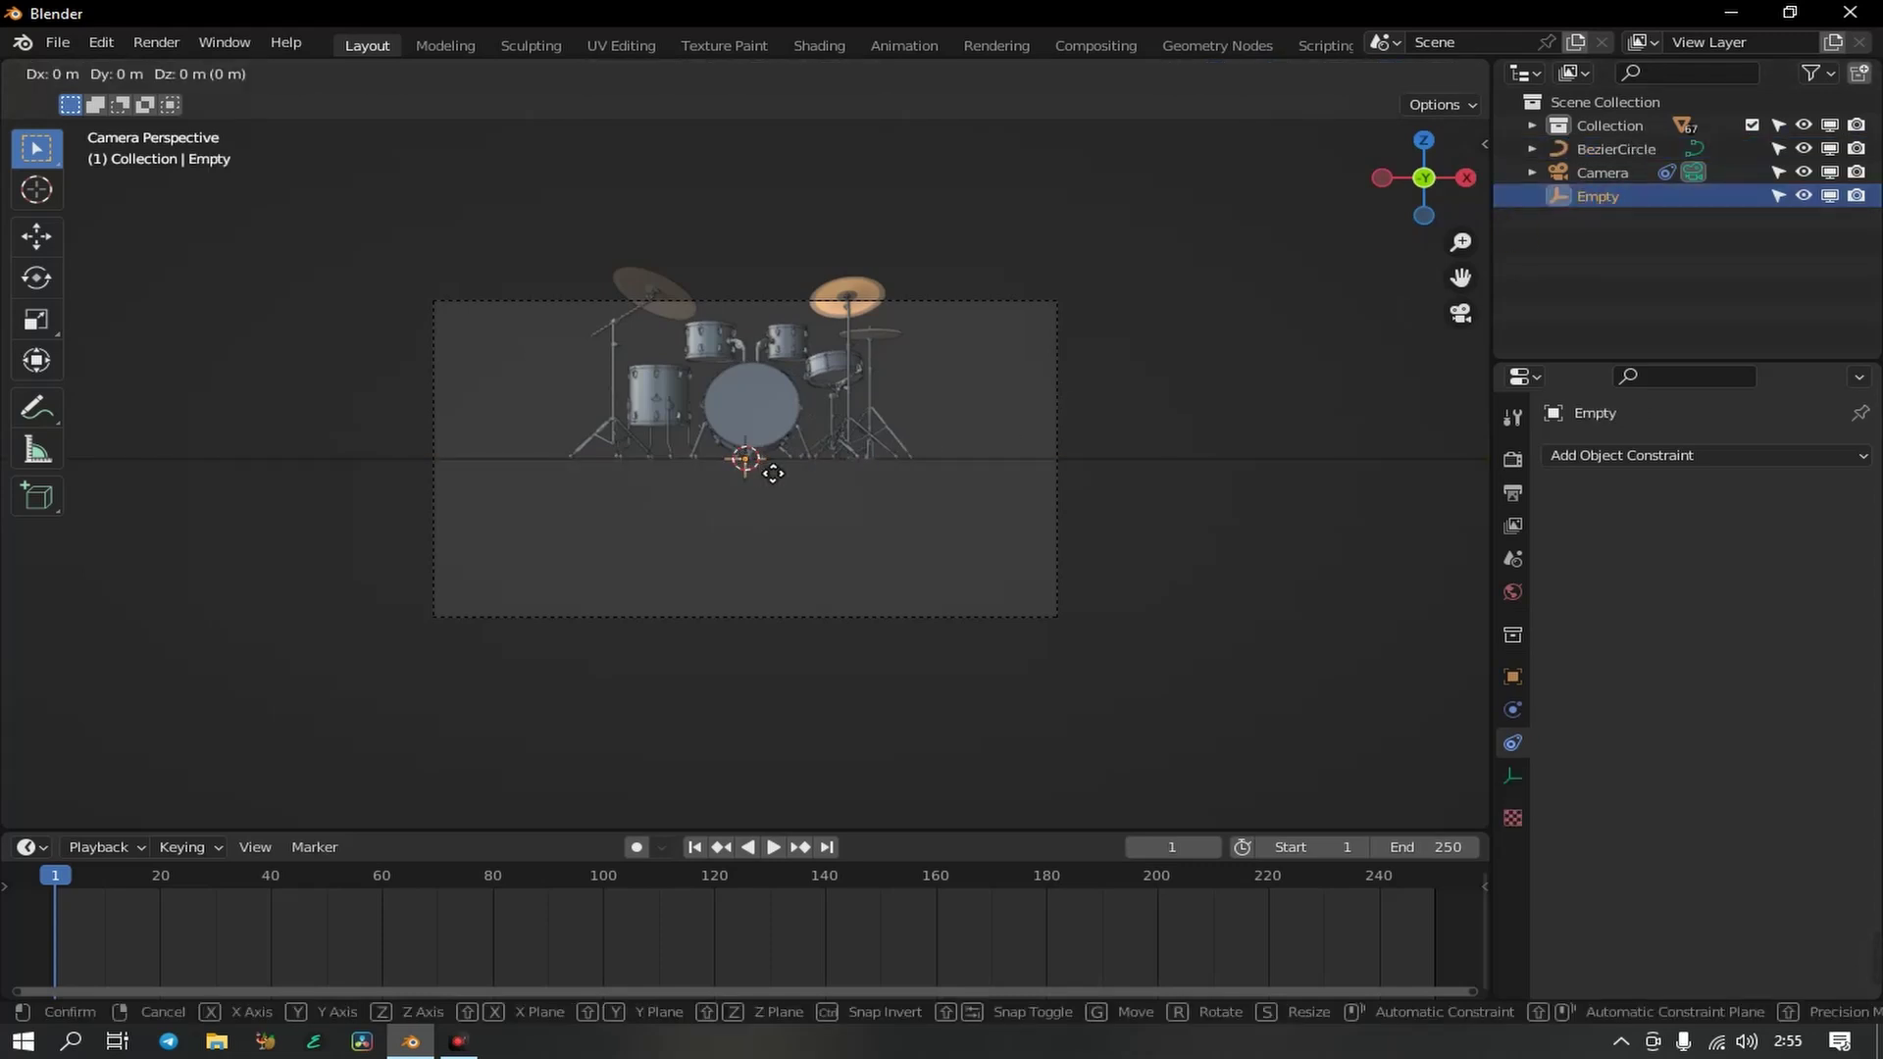
{"action": "key", "text": "z"}
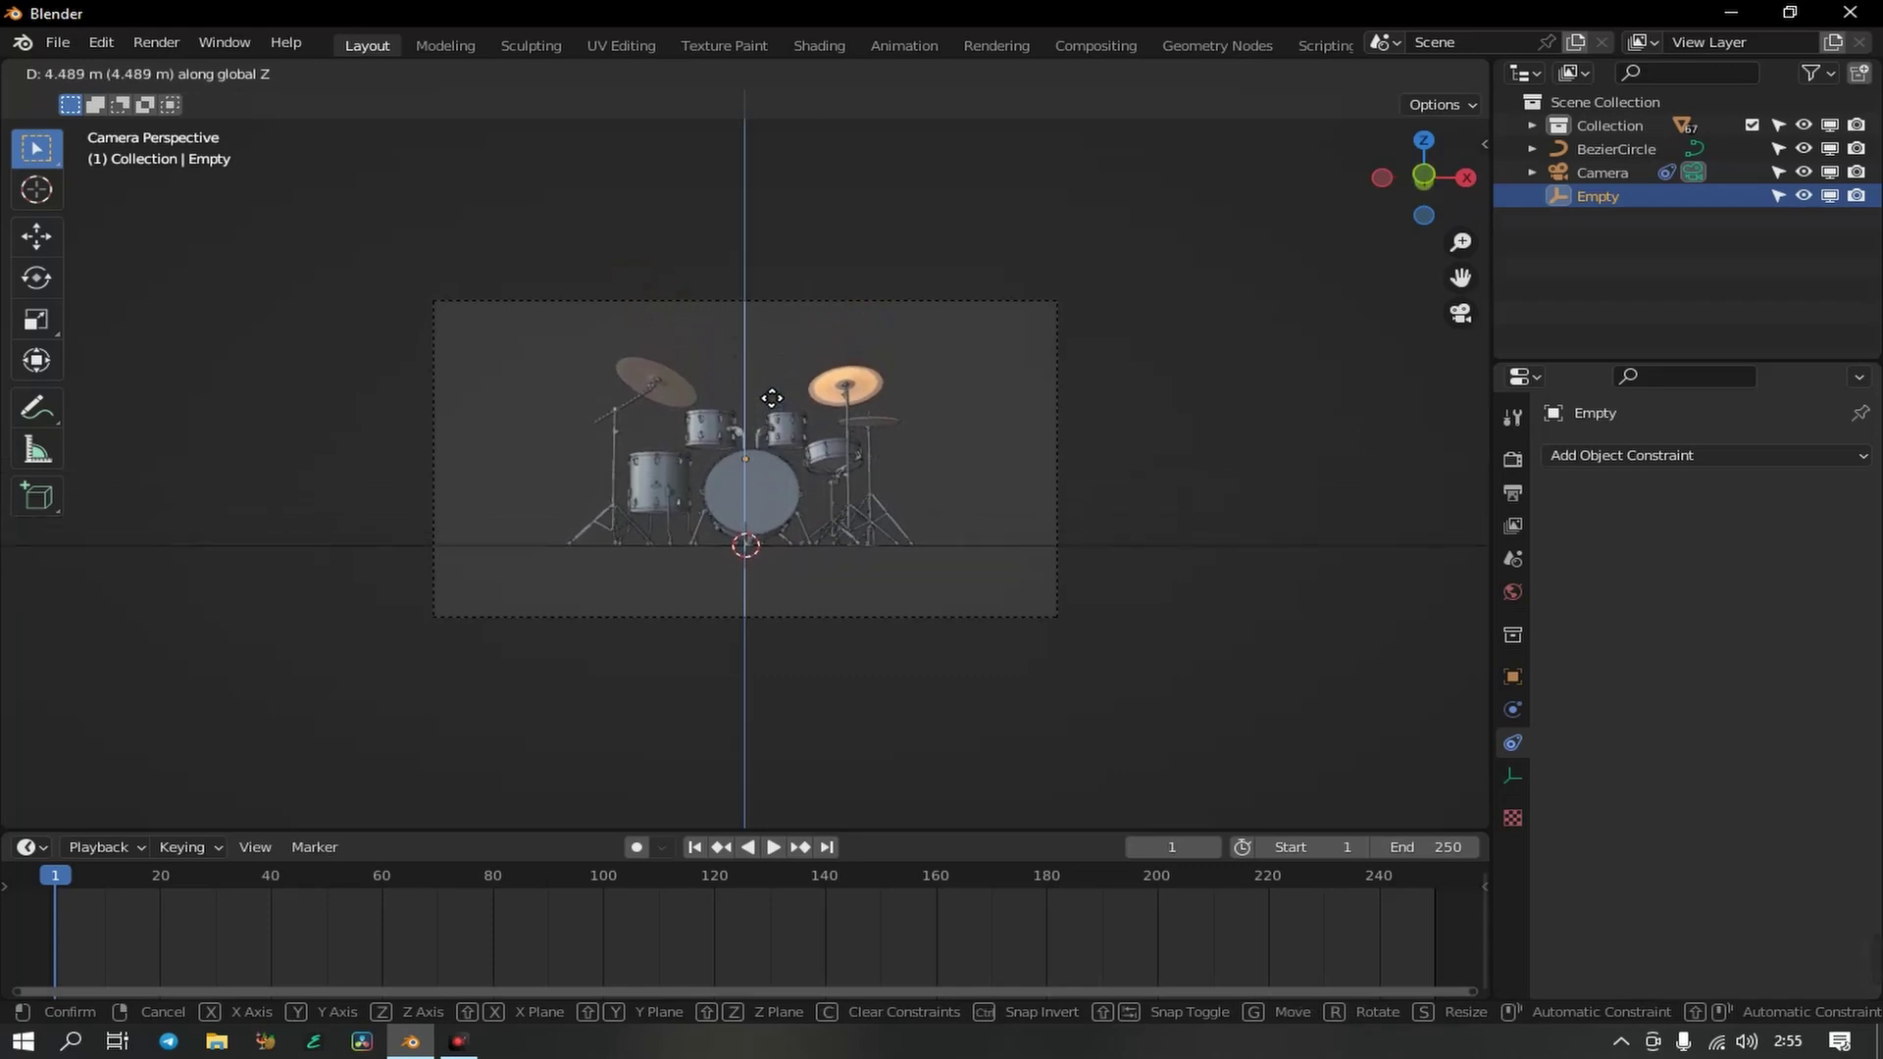
{"action": "left_click", "coordinate": [833, 392]}
{"action": "left_click", "coordinate": [1616, 149]}
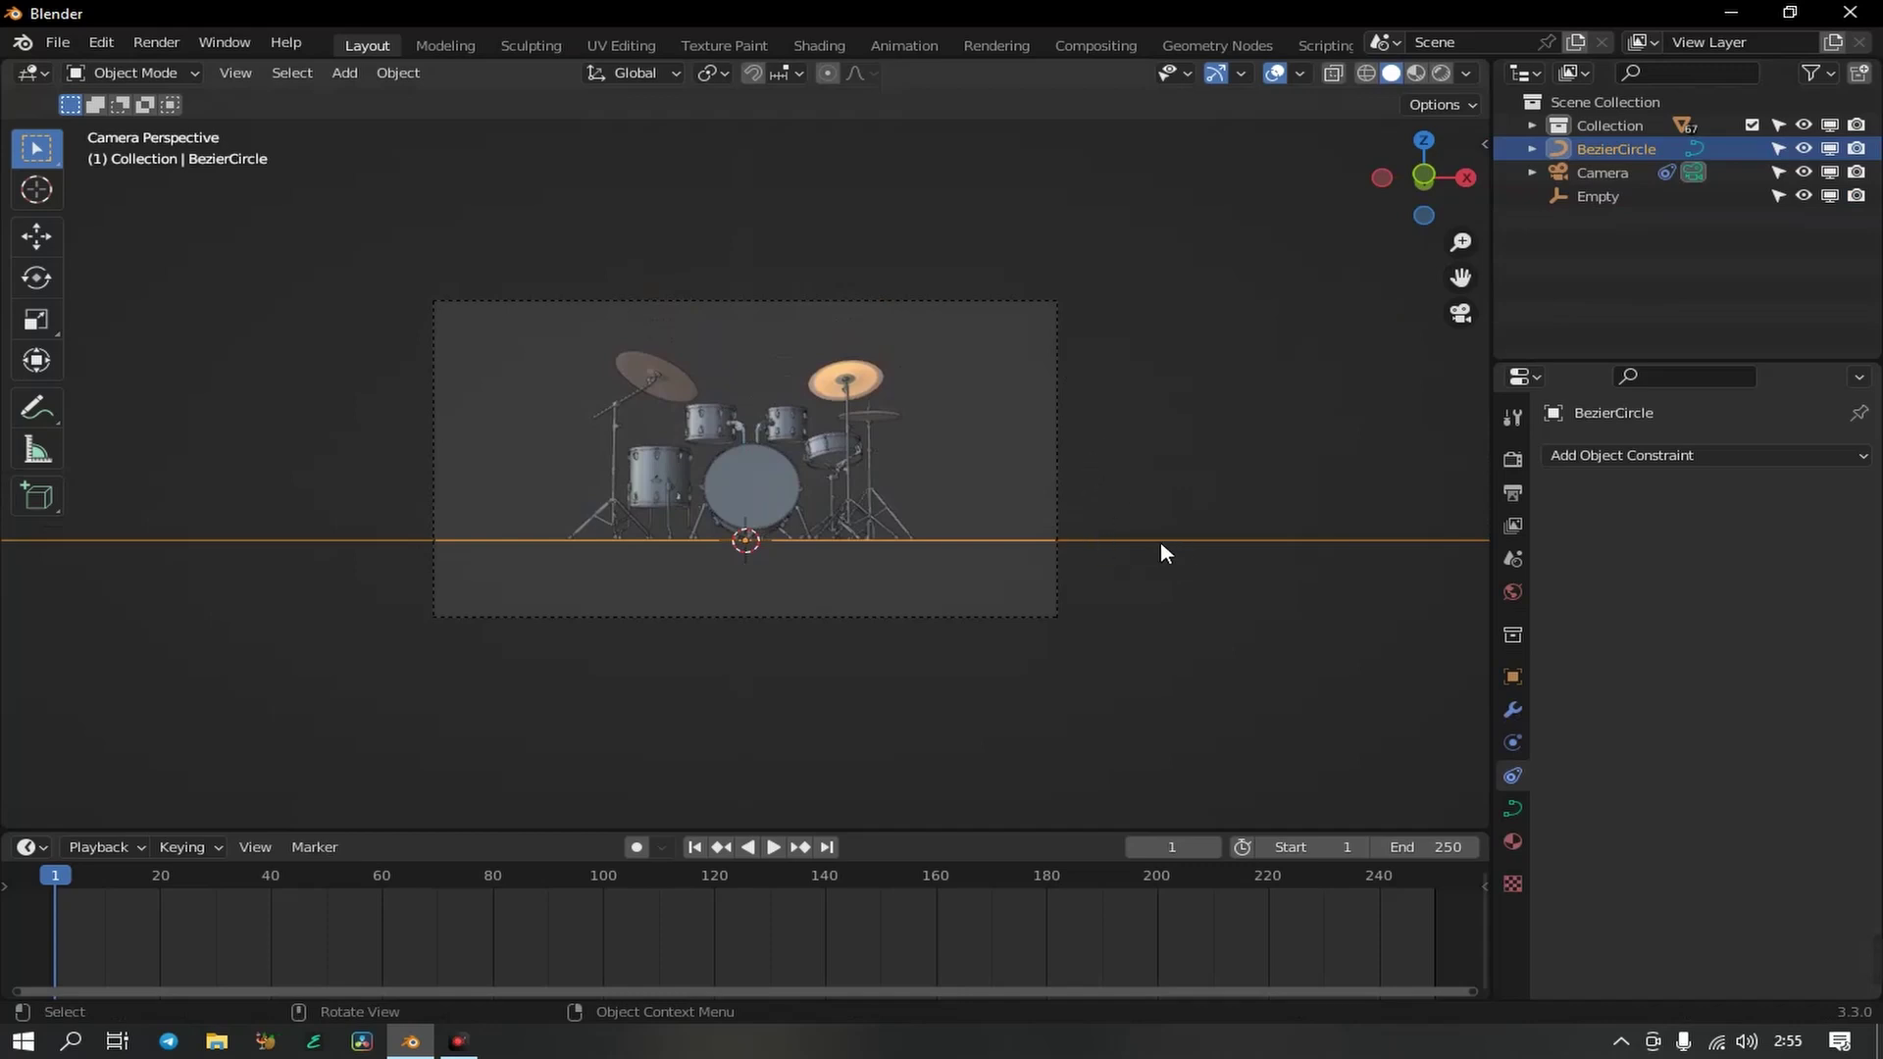
- Lift the BezierCircle path about 7.6 m along Z so the camera looks down on the kit
{"action": "key", "text": "g"}
{"action": "key", "text": "z"}
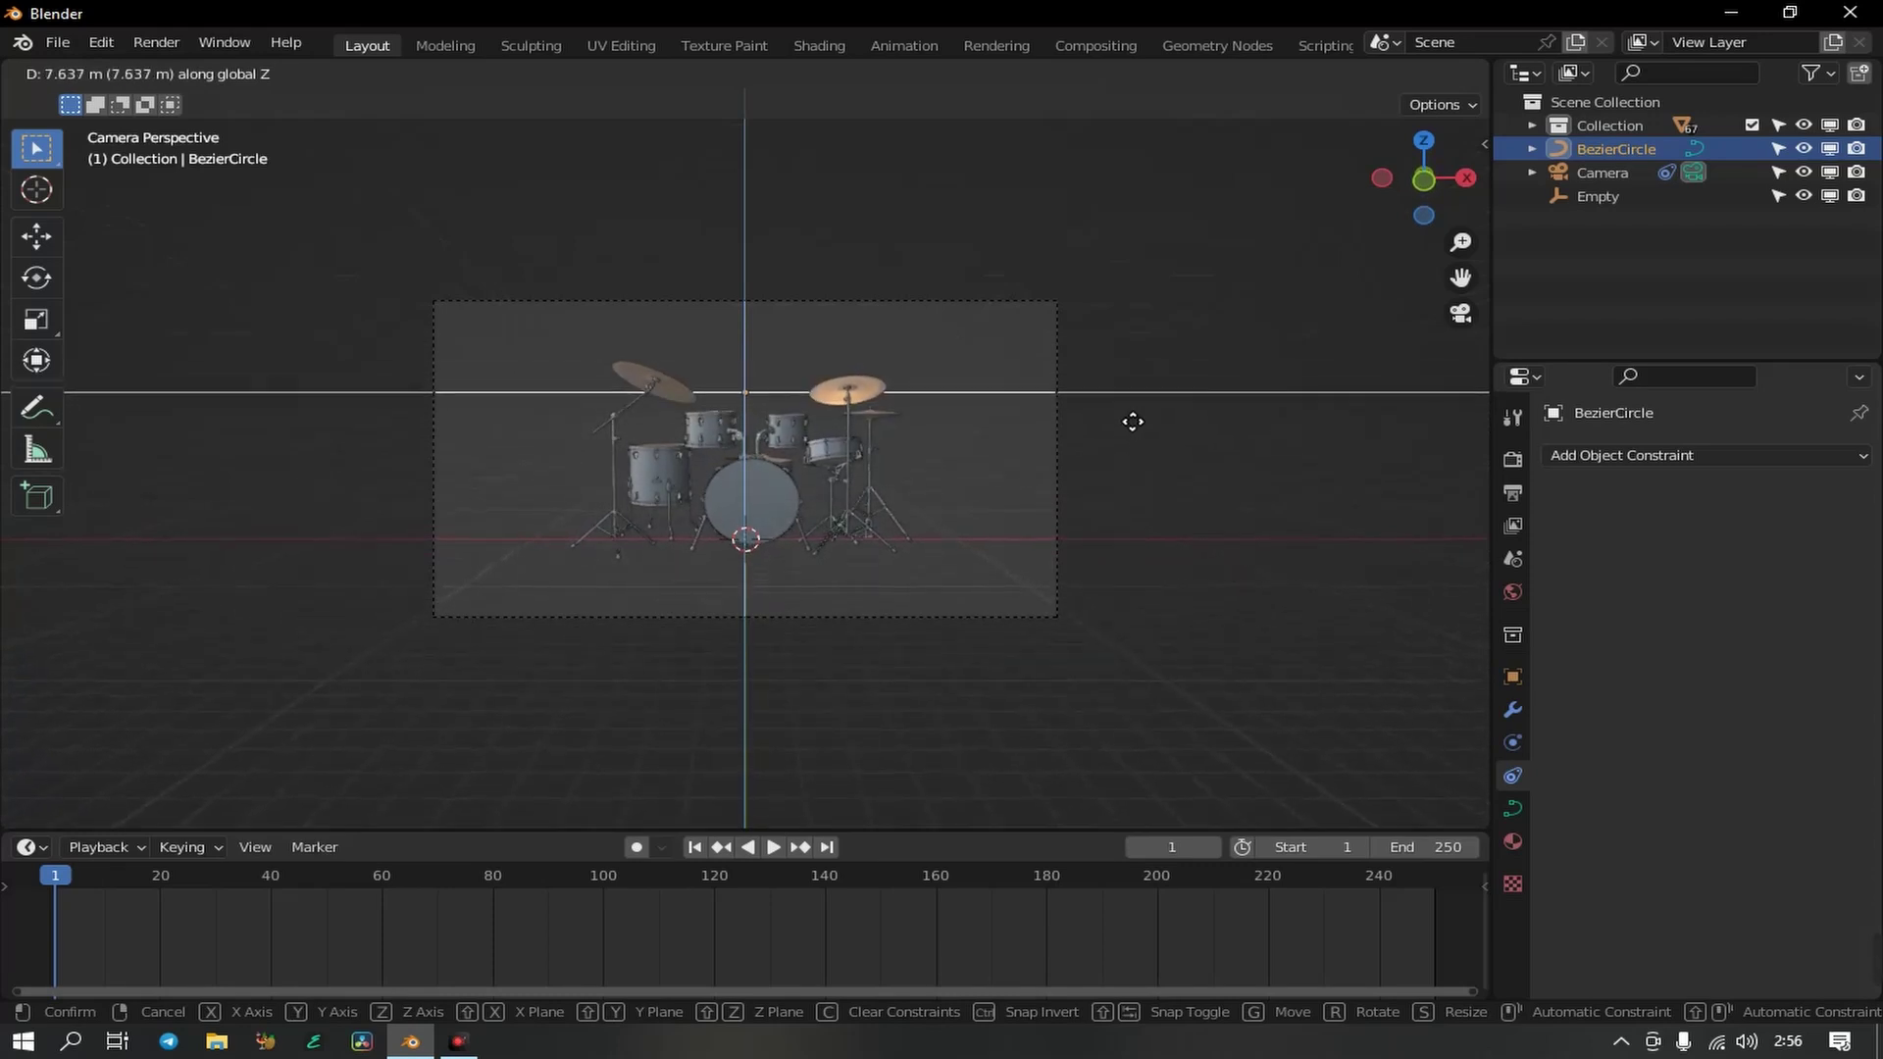
{"action": "left_click", "coordinate": [1125, 407]}
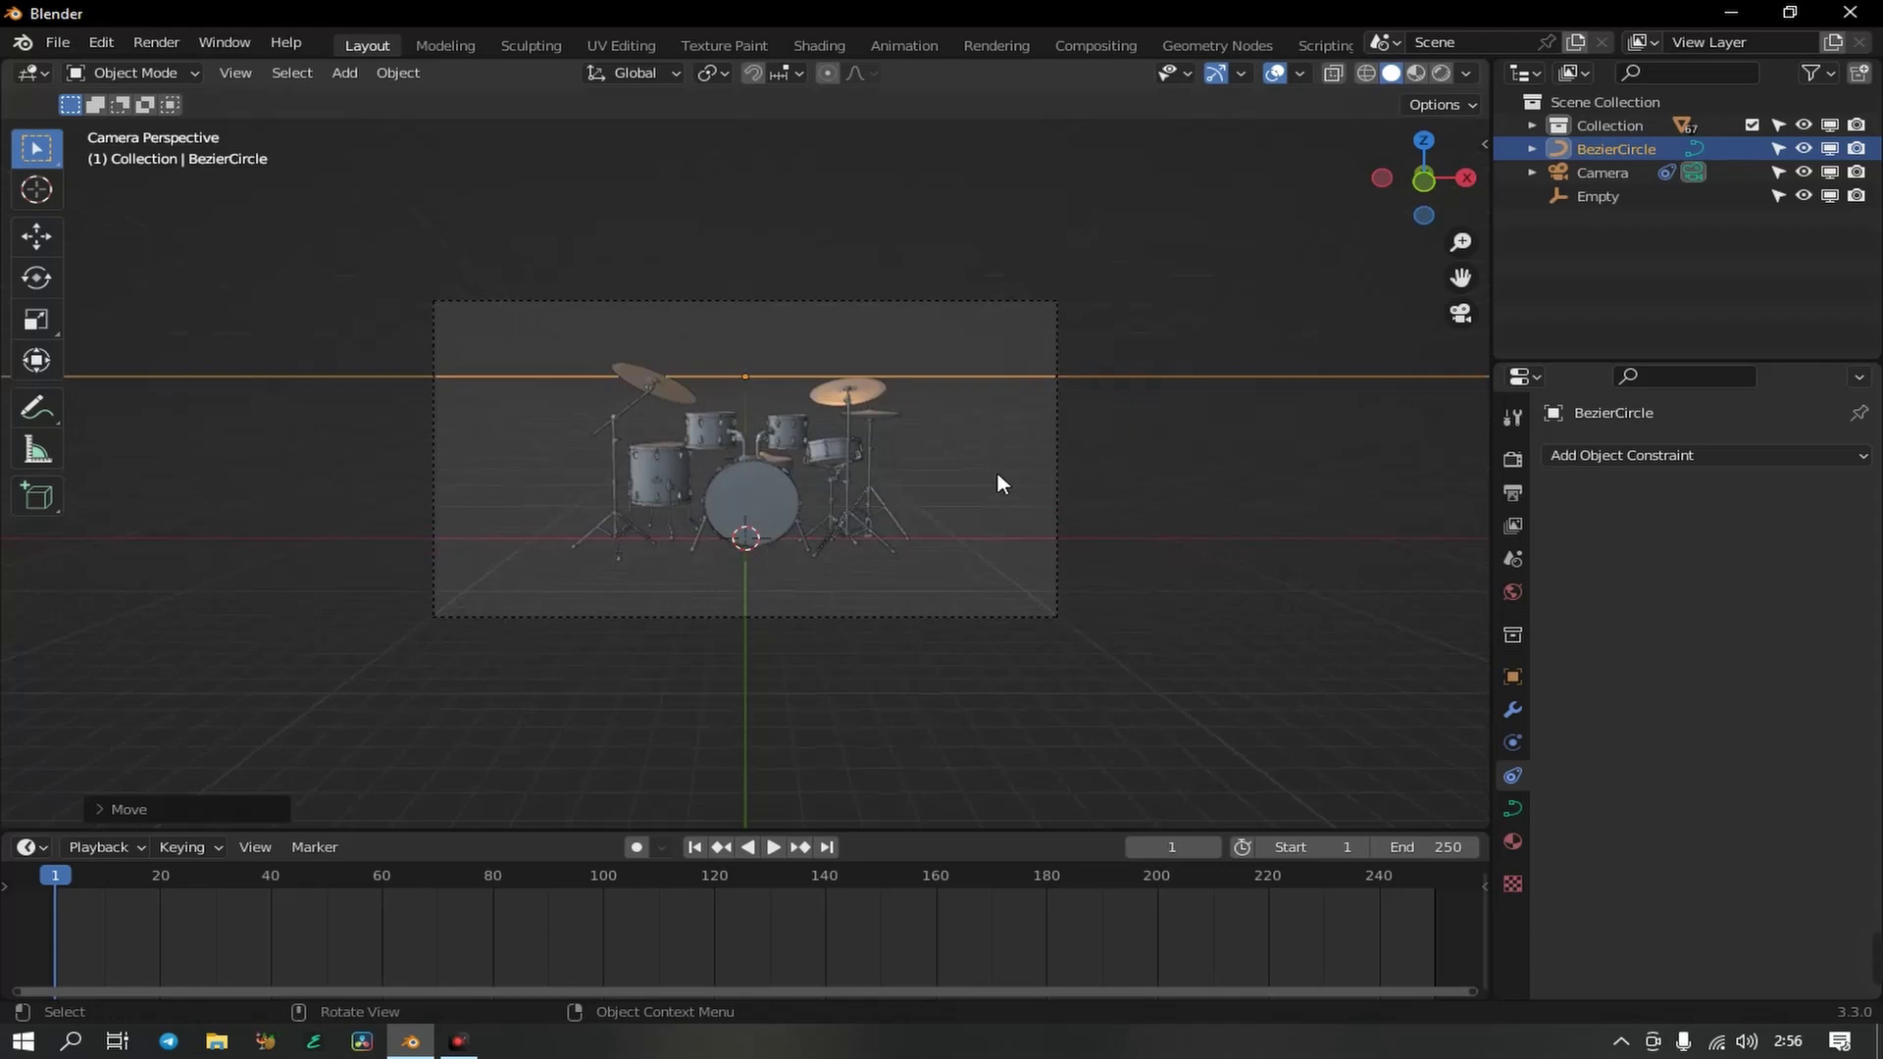
{"action": "left_click", "coordinate": [1604, 175]}
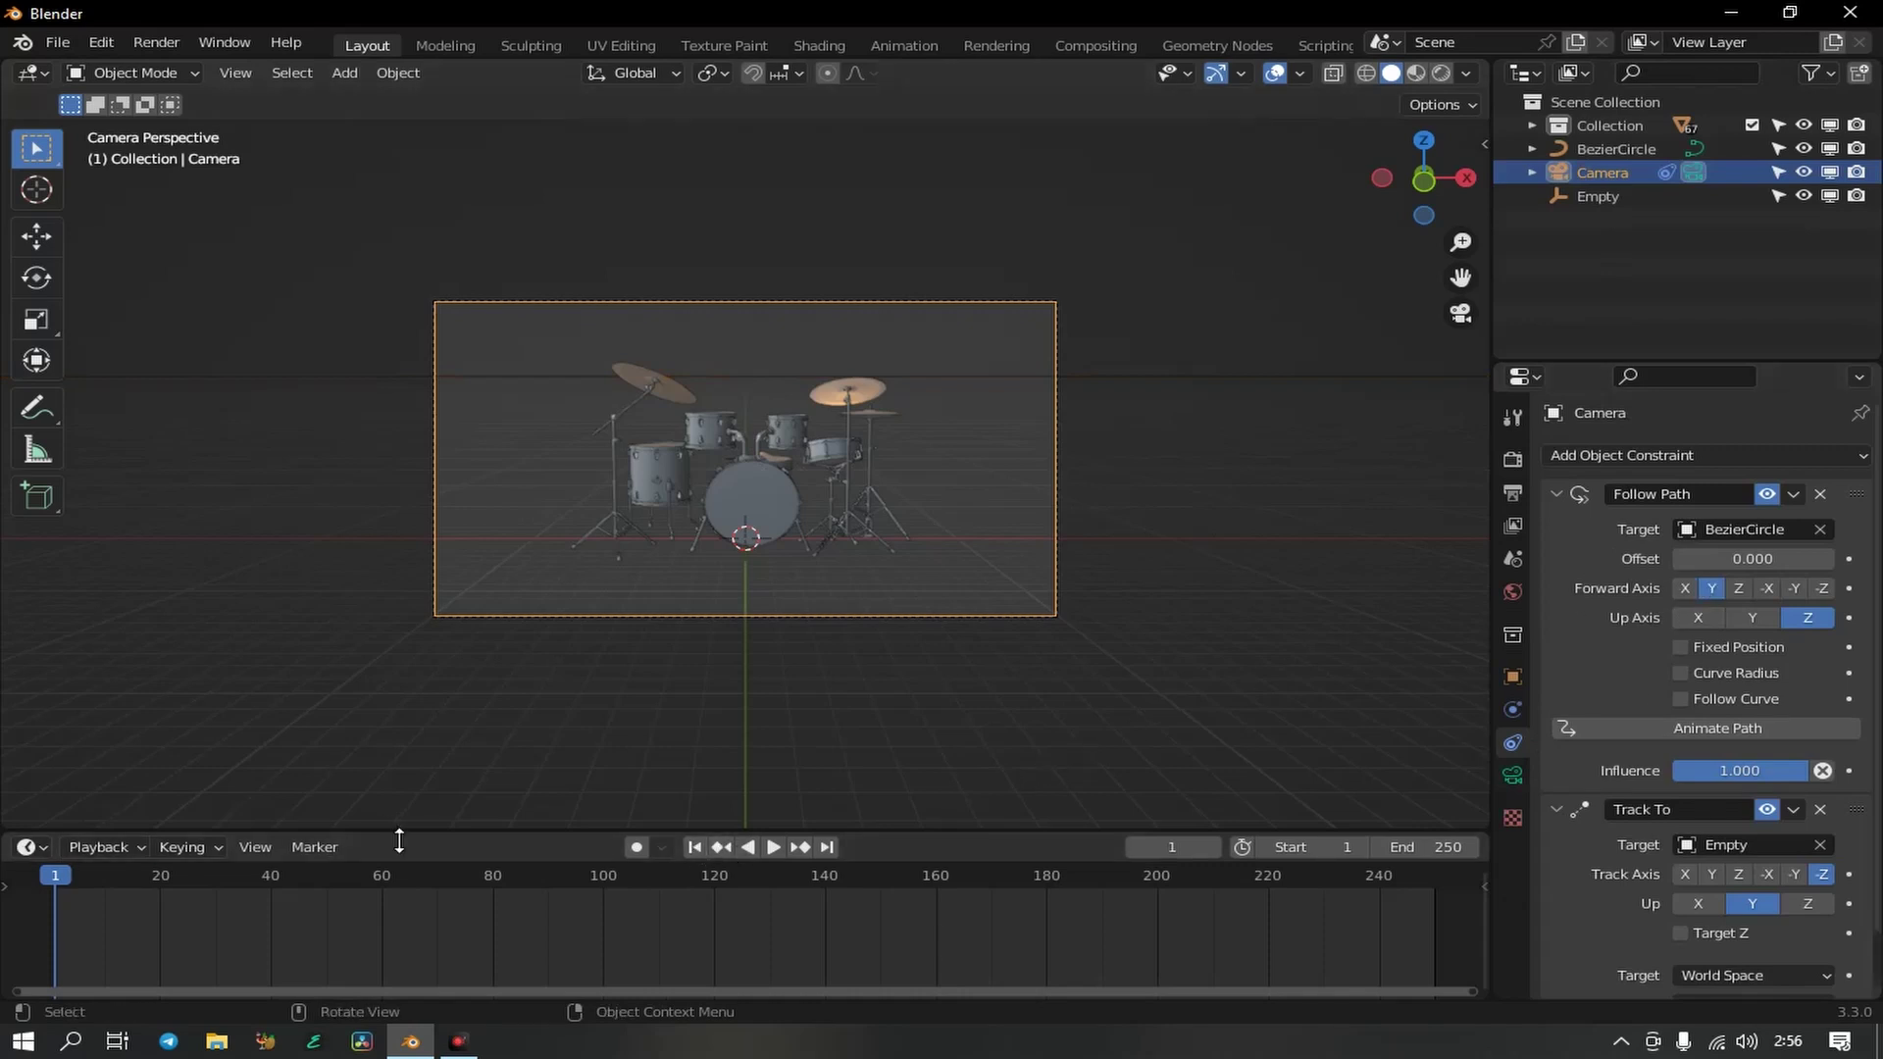
- Keyframe the path offset at frame 1 and set the animation end frame to 100
{"action": "left_click_drag", "start_coordinate": [400, 834], "coordinate": [421, 812]}
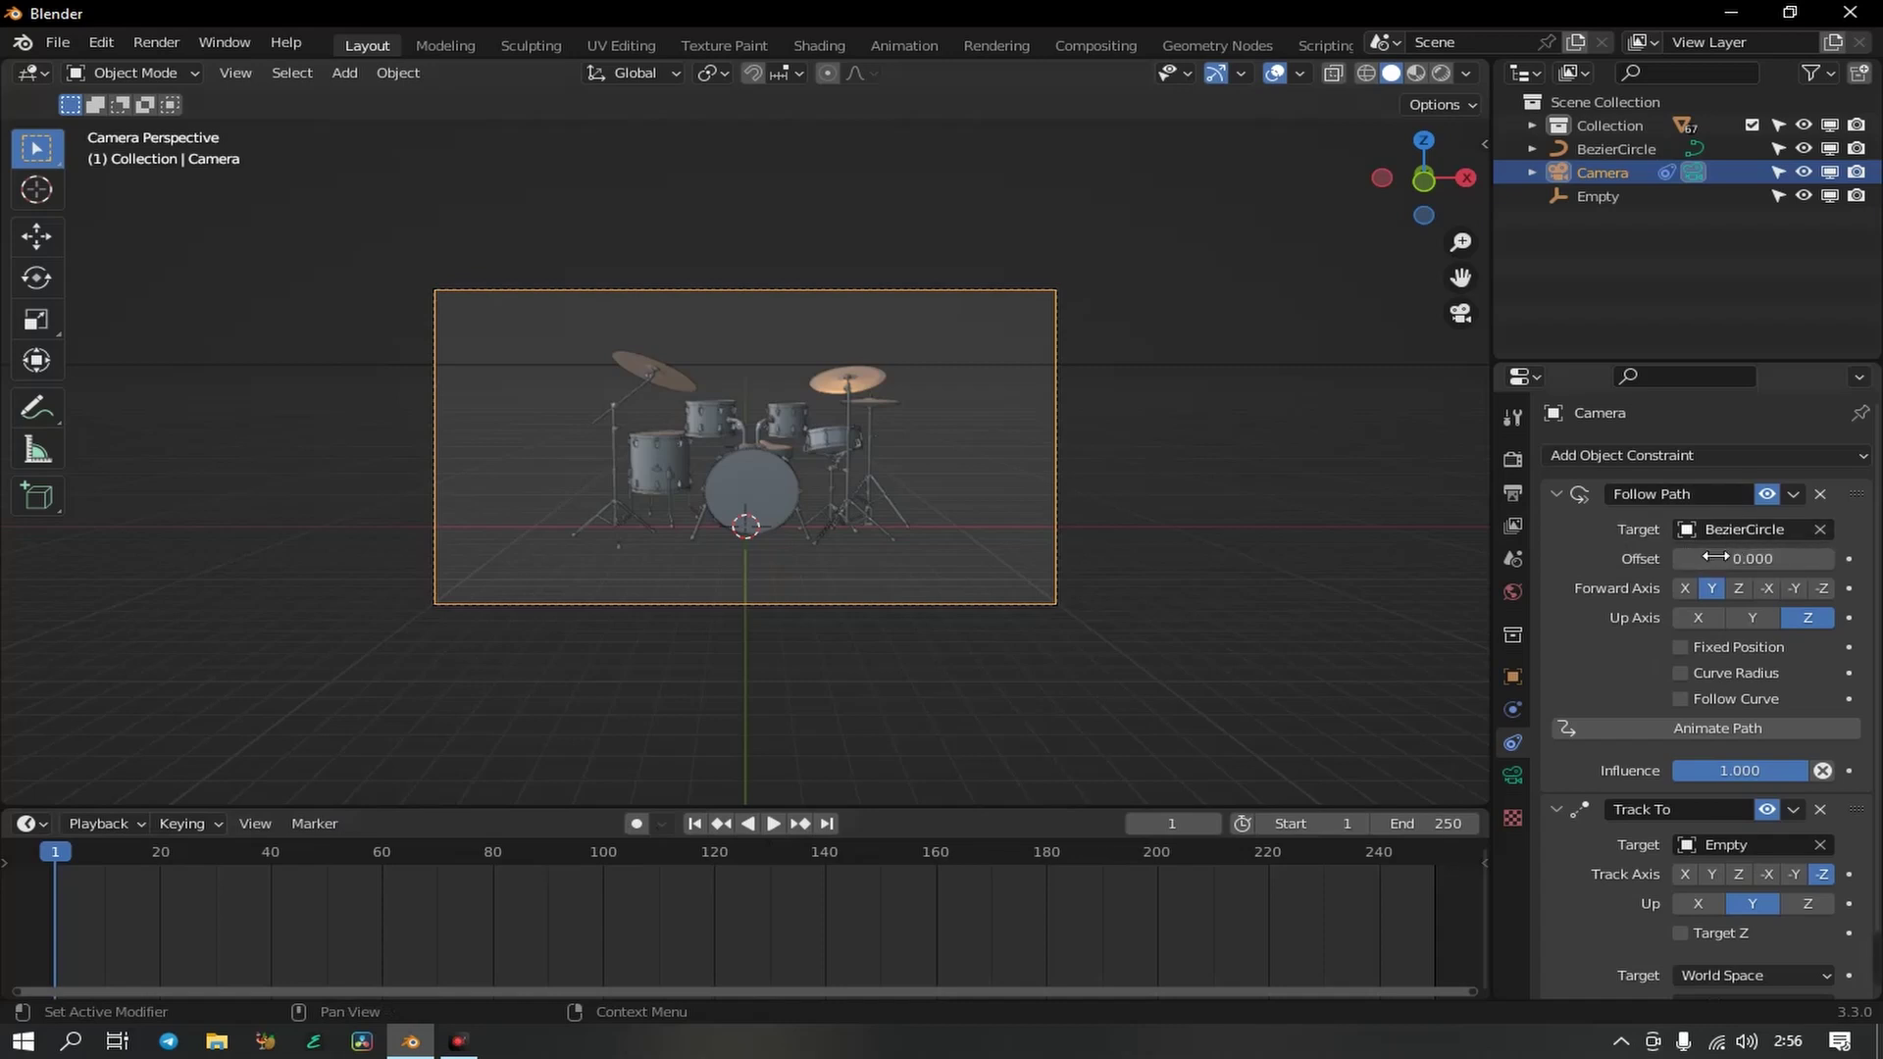
{"action": "left_click", "coordinate": [1849, 559]}
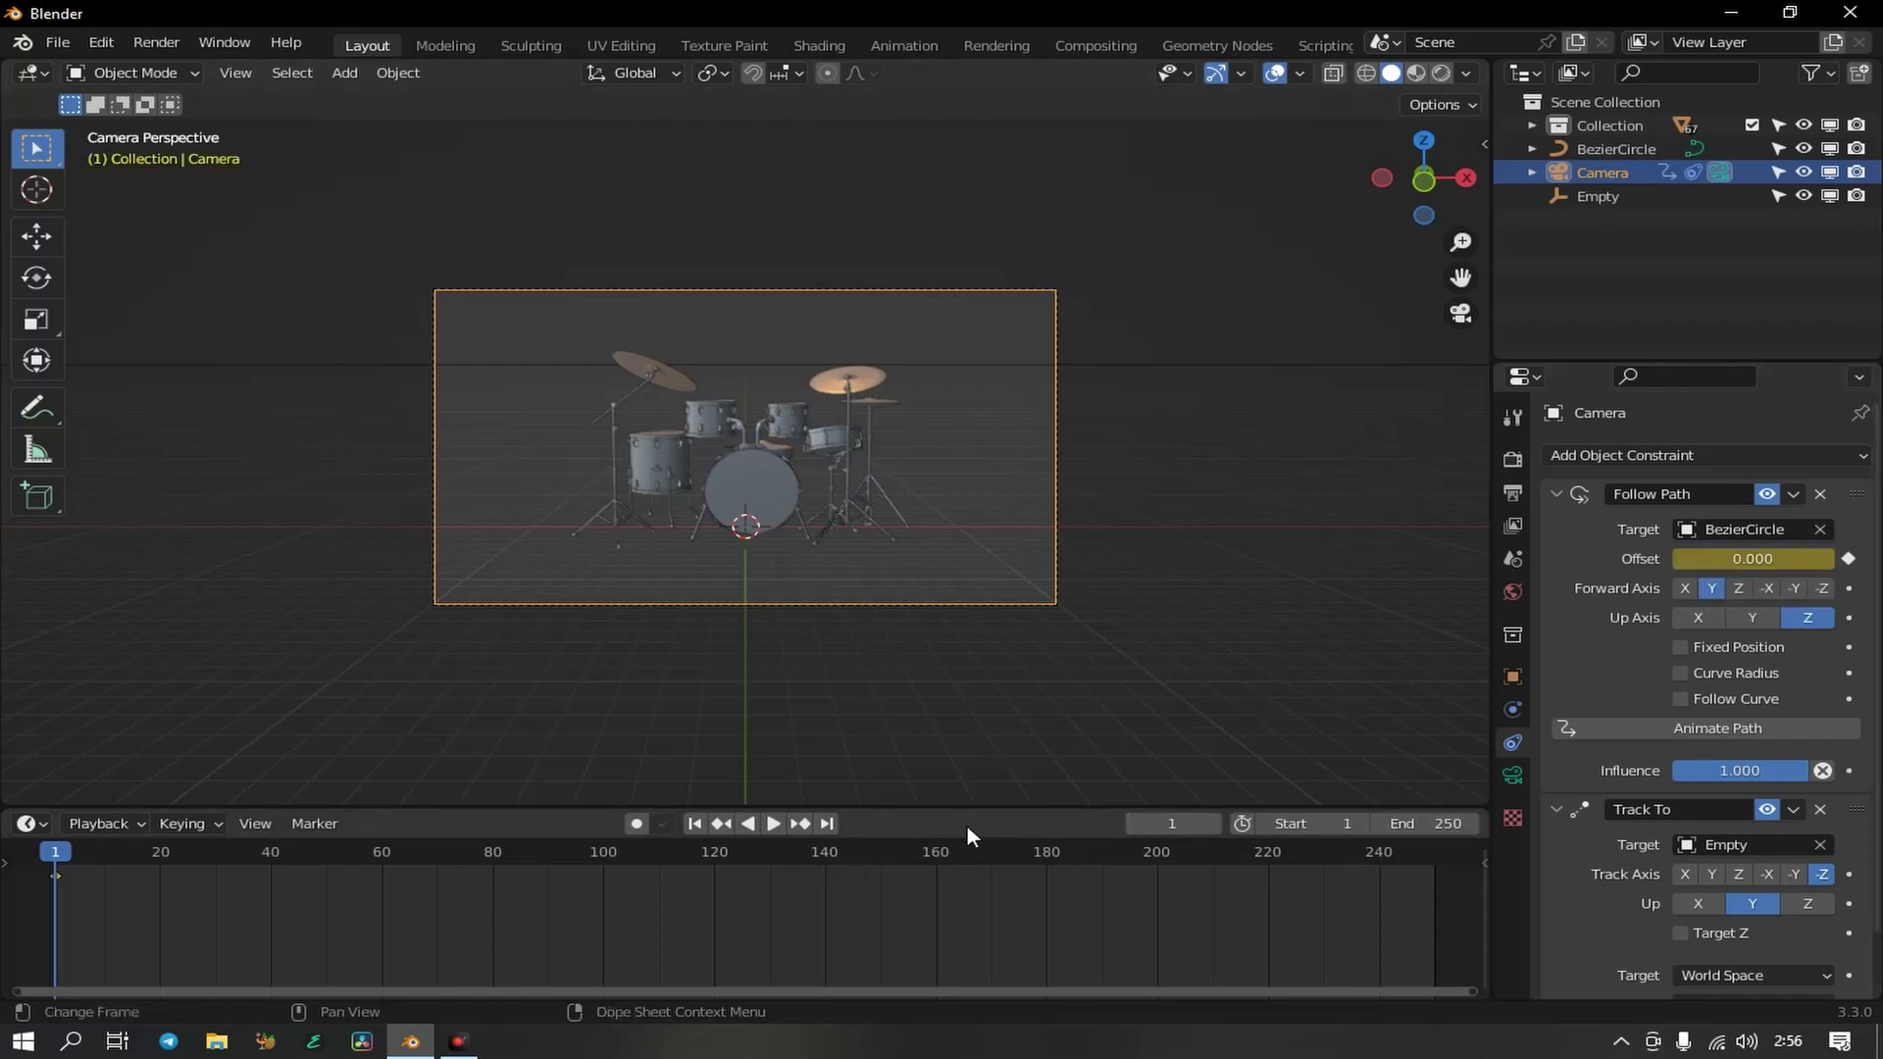
{"action": "left_click", "coordinate": [1452, 829]}
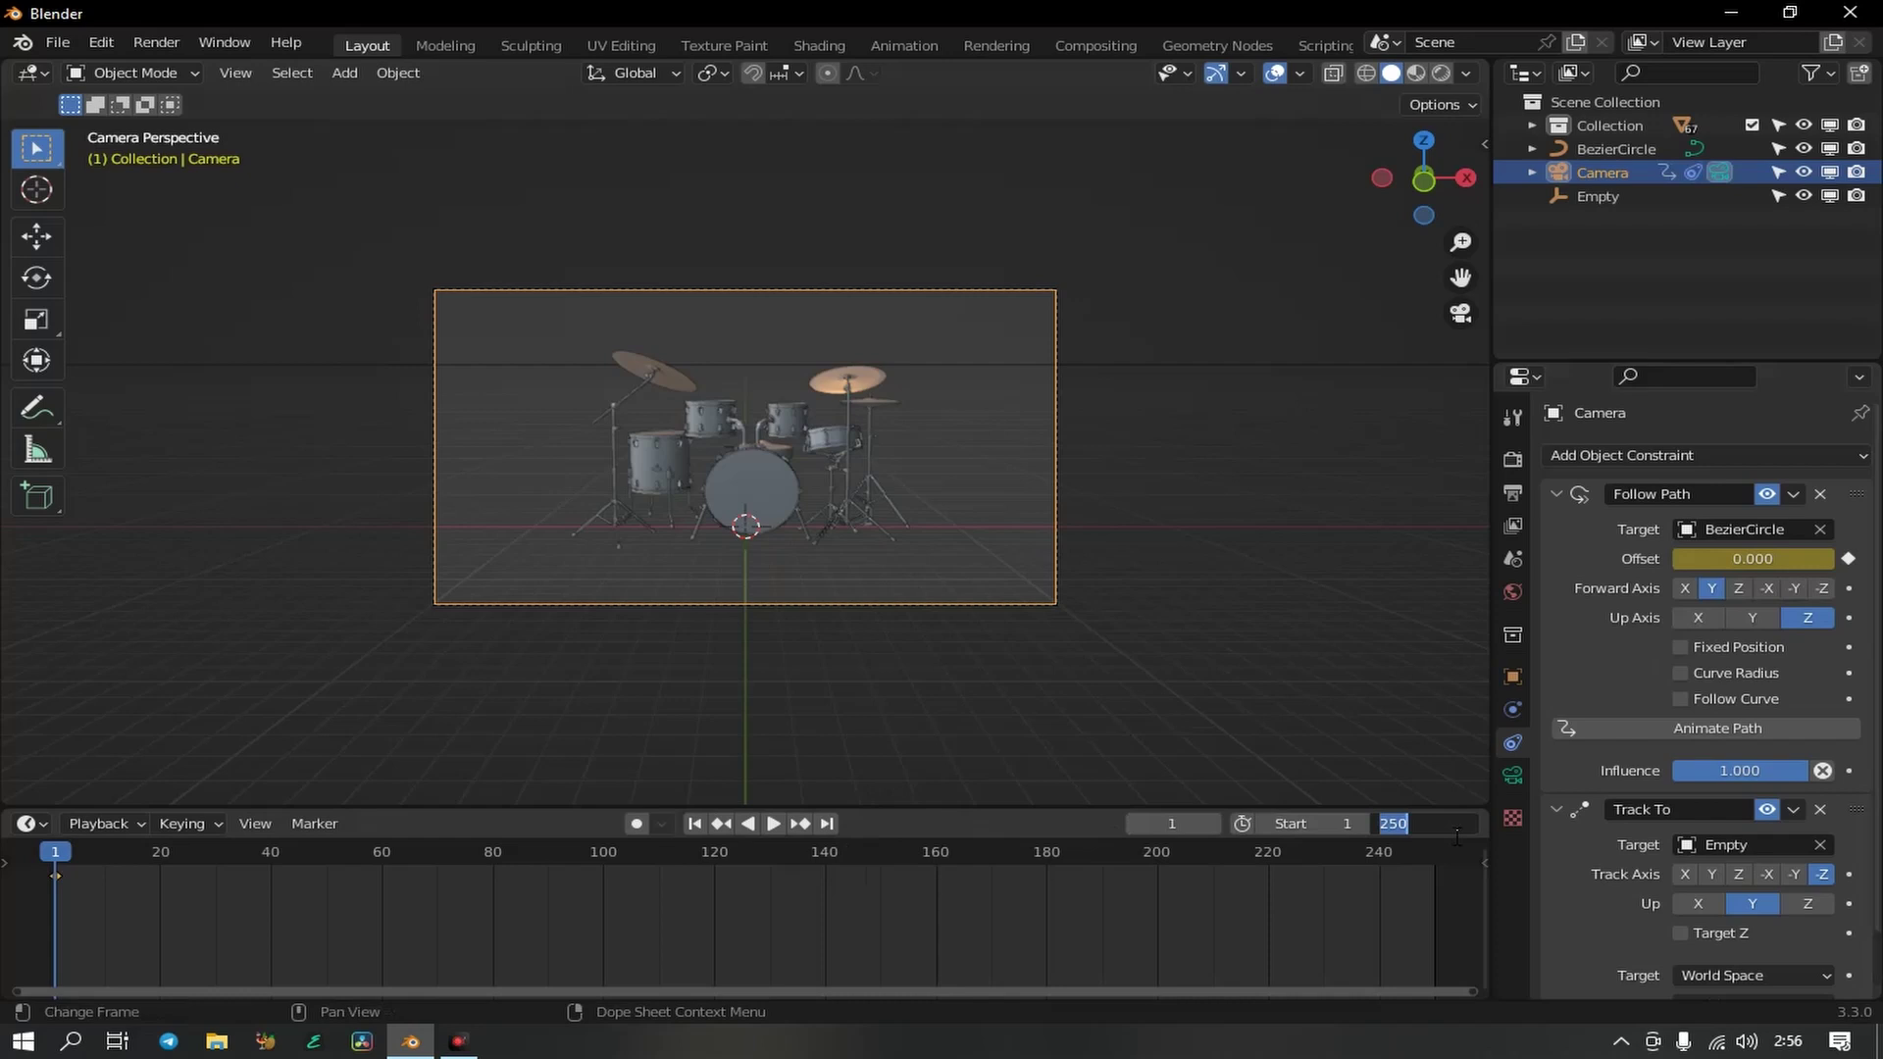
{"action": "type", "text": "100"}
{"action": "key", "text": "Return"}
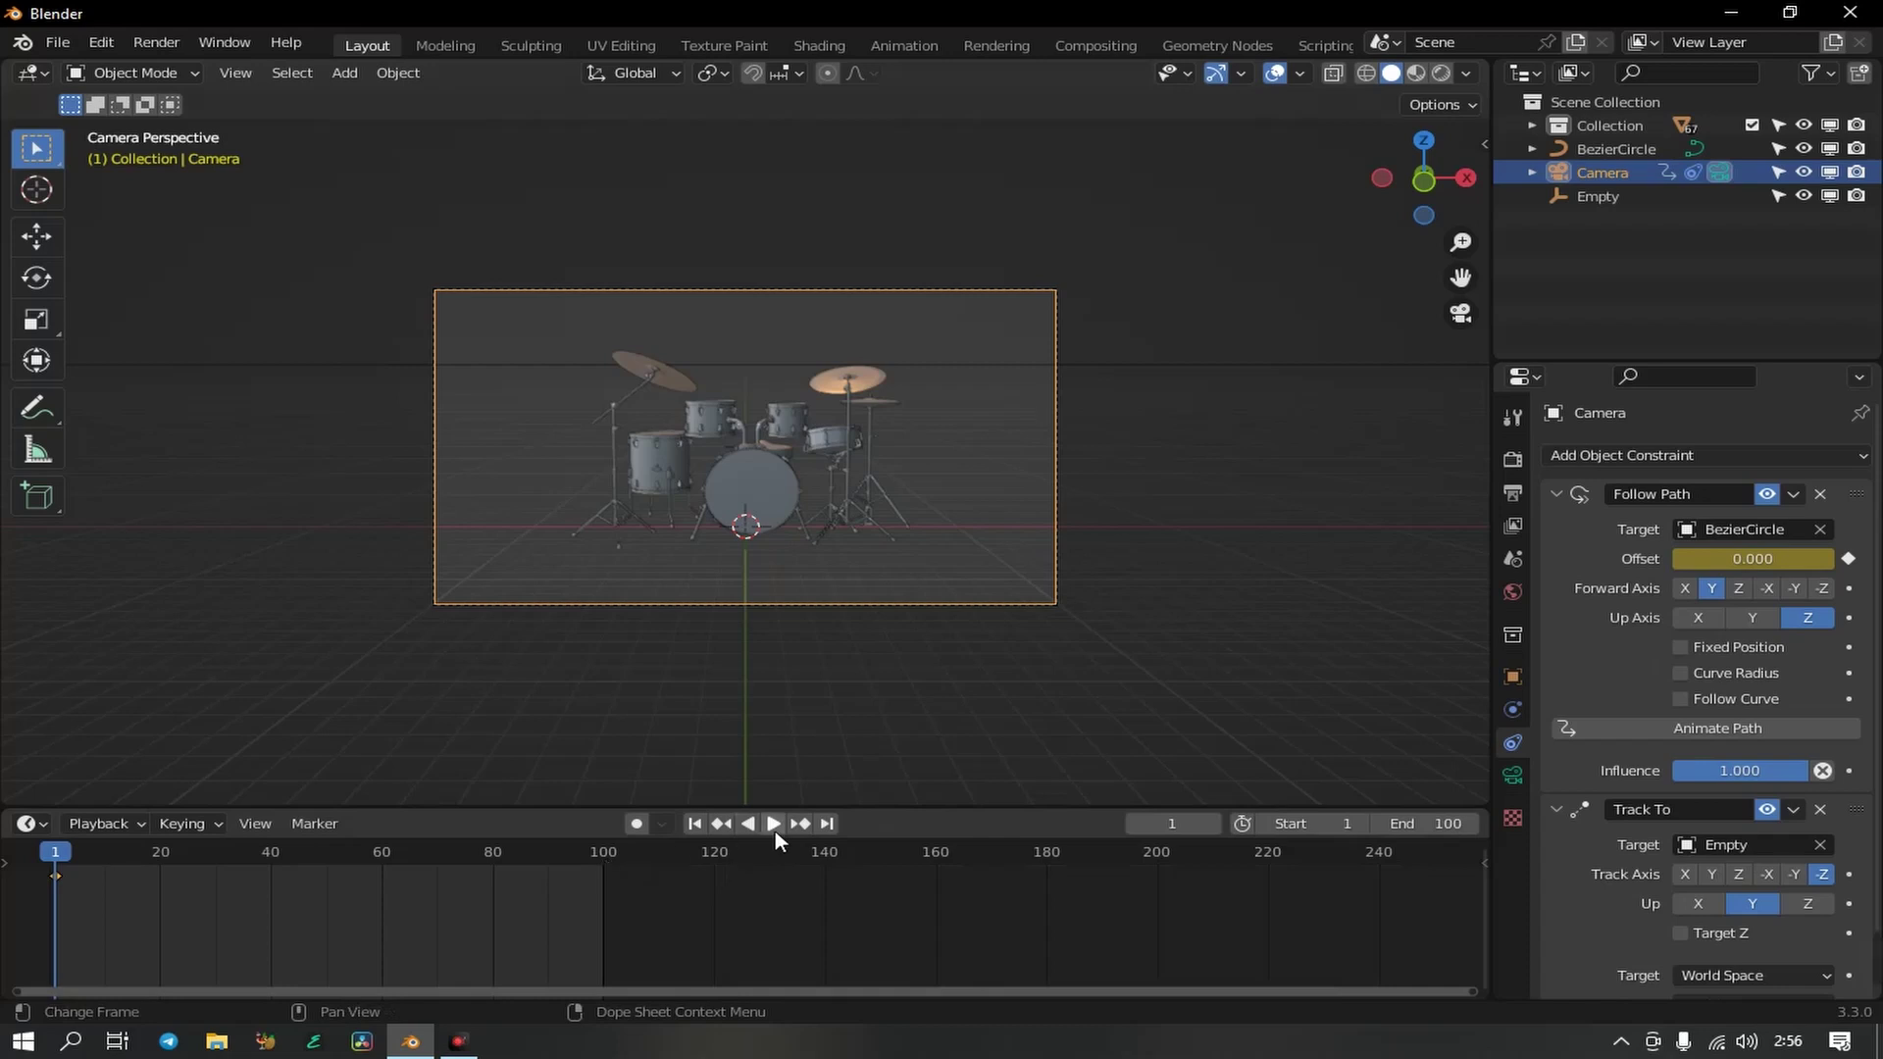
- At frame 100, set the Follow Path offset to 100, keyframe it, and return to frame 1
{"action": "left_click", "coordinate": [826, 824]}
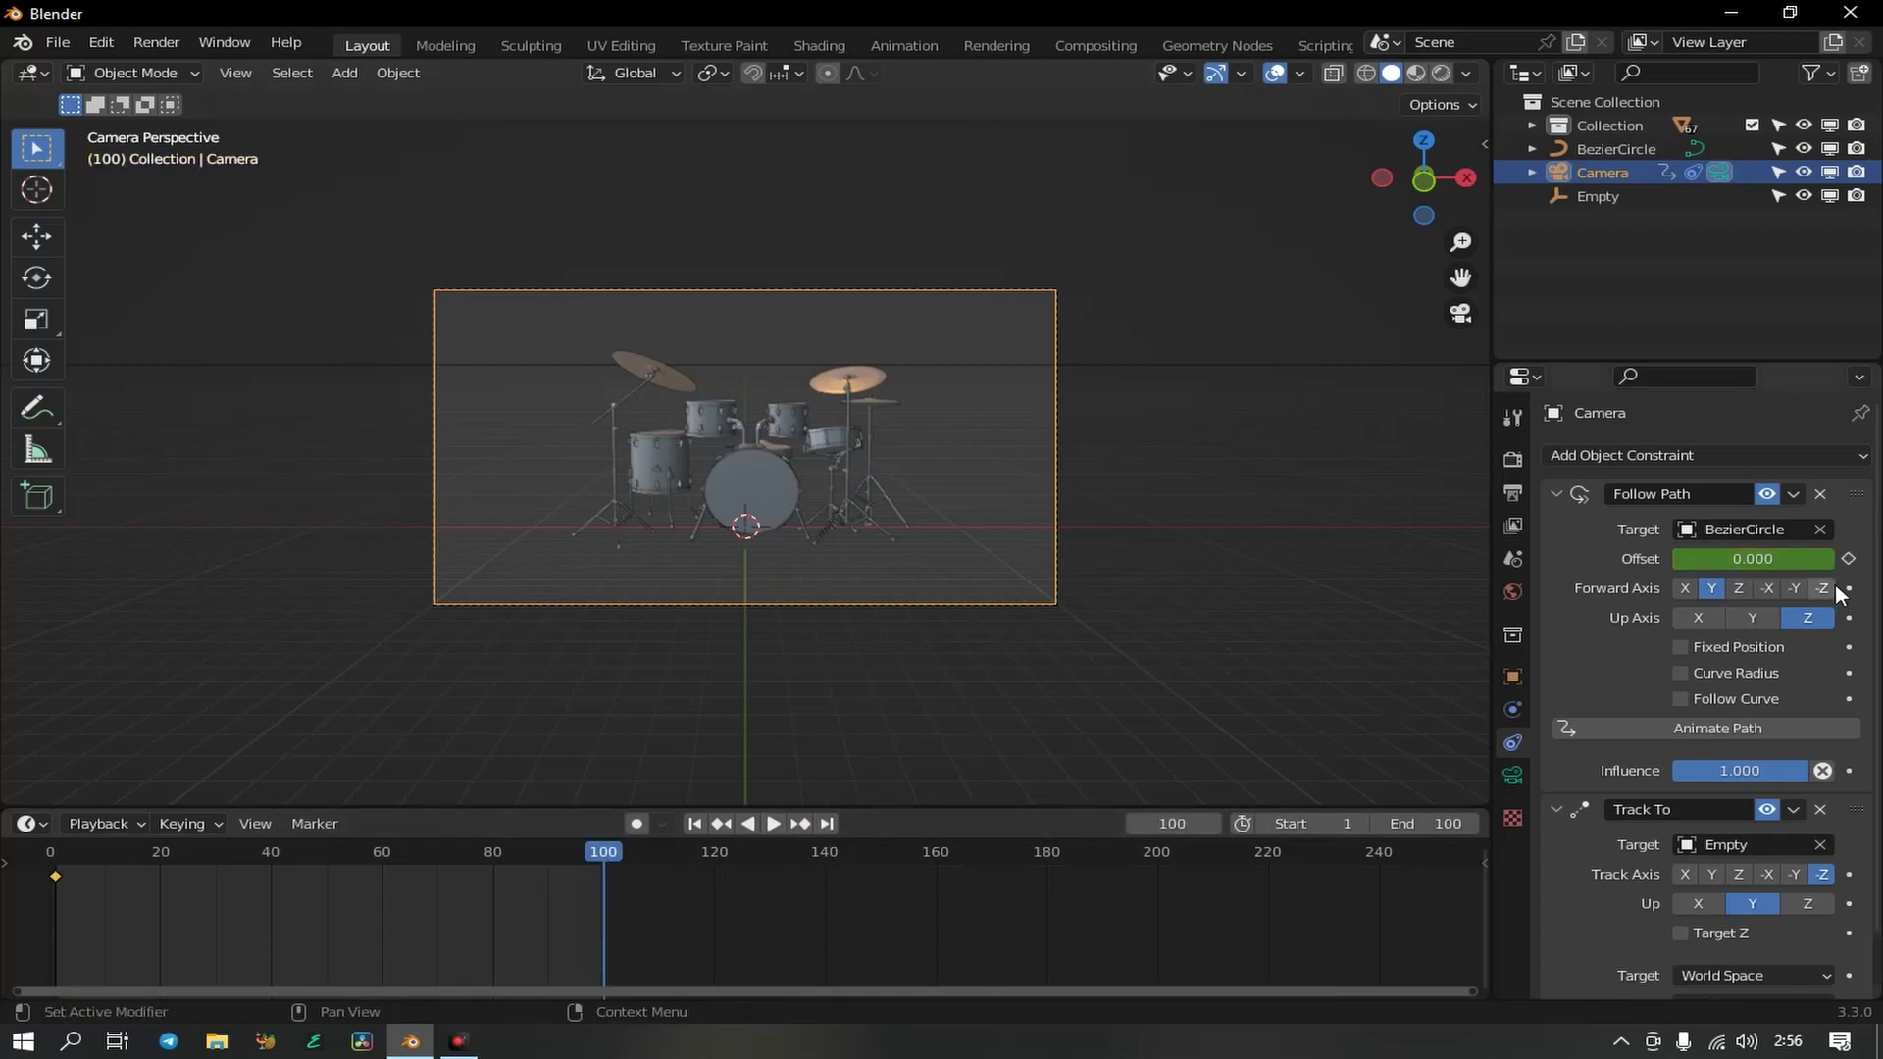
{"action": "left_click", "coordinate": [1773, 567]}
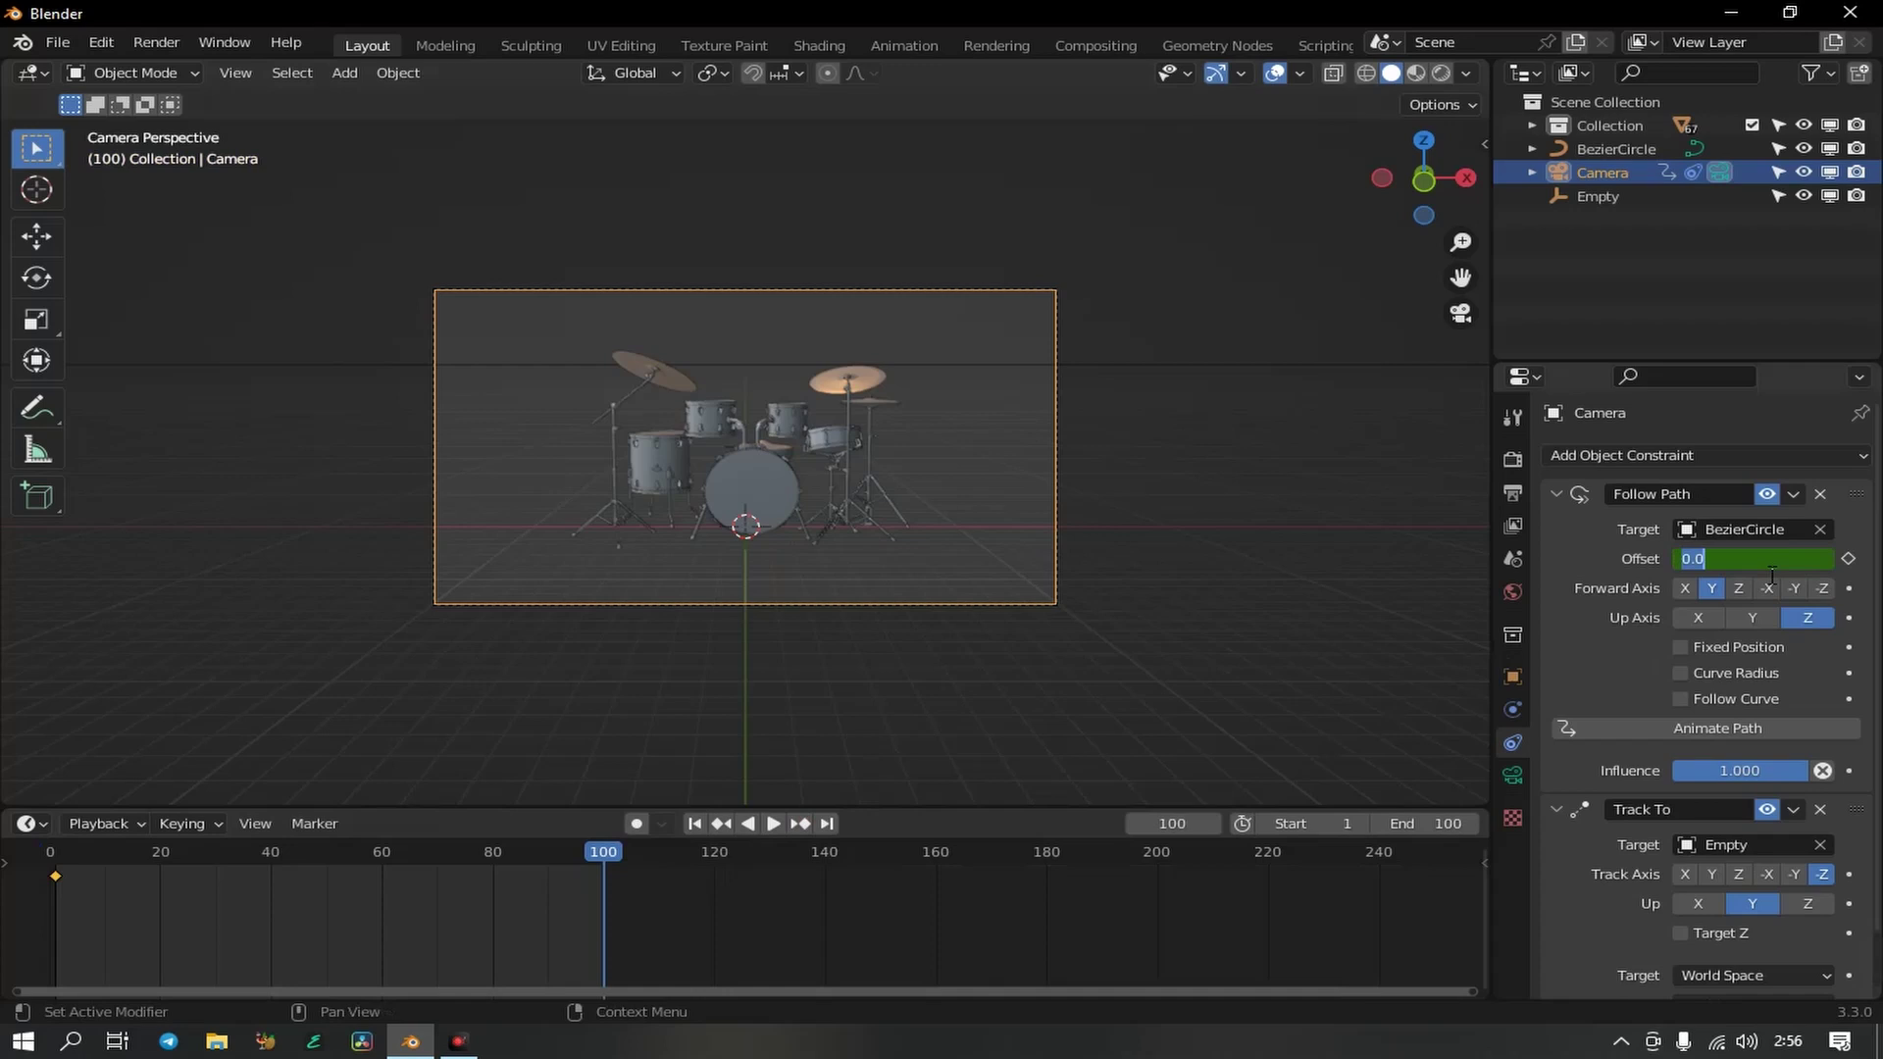
{"action": "type", "text": "10"}
{"action": "key", "text": "Return"}
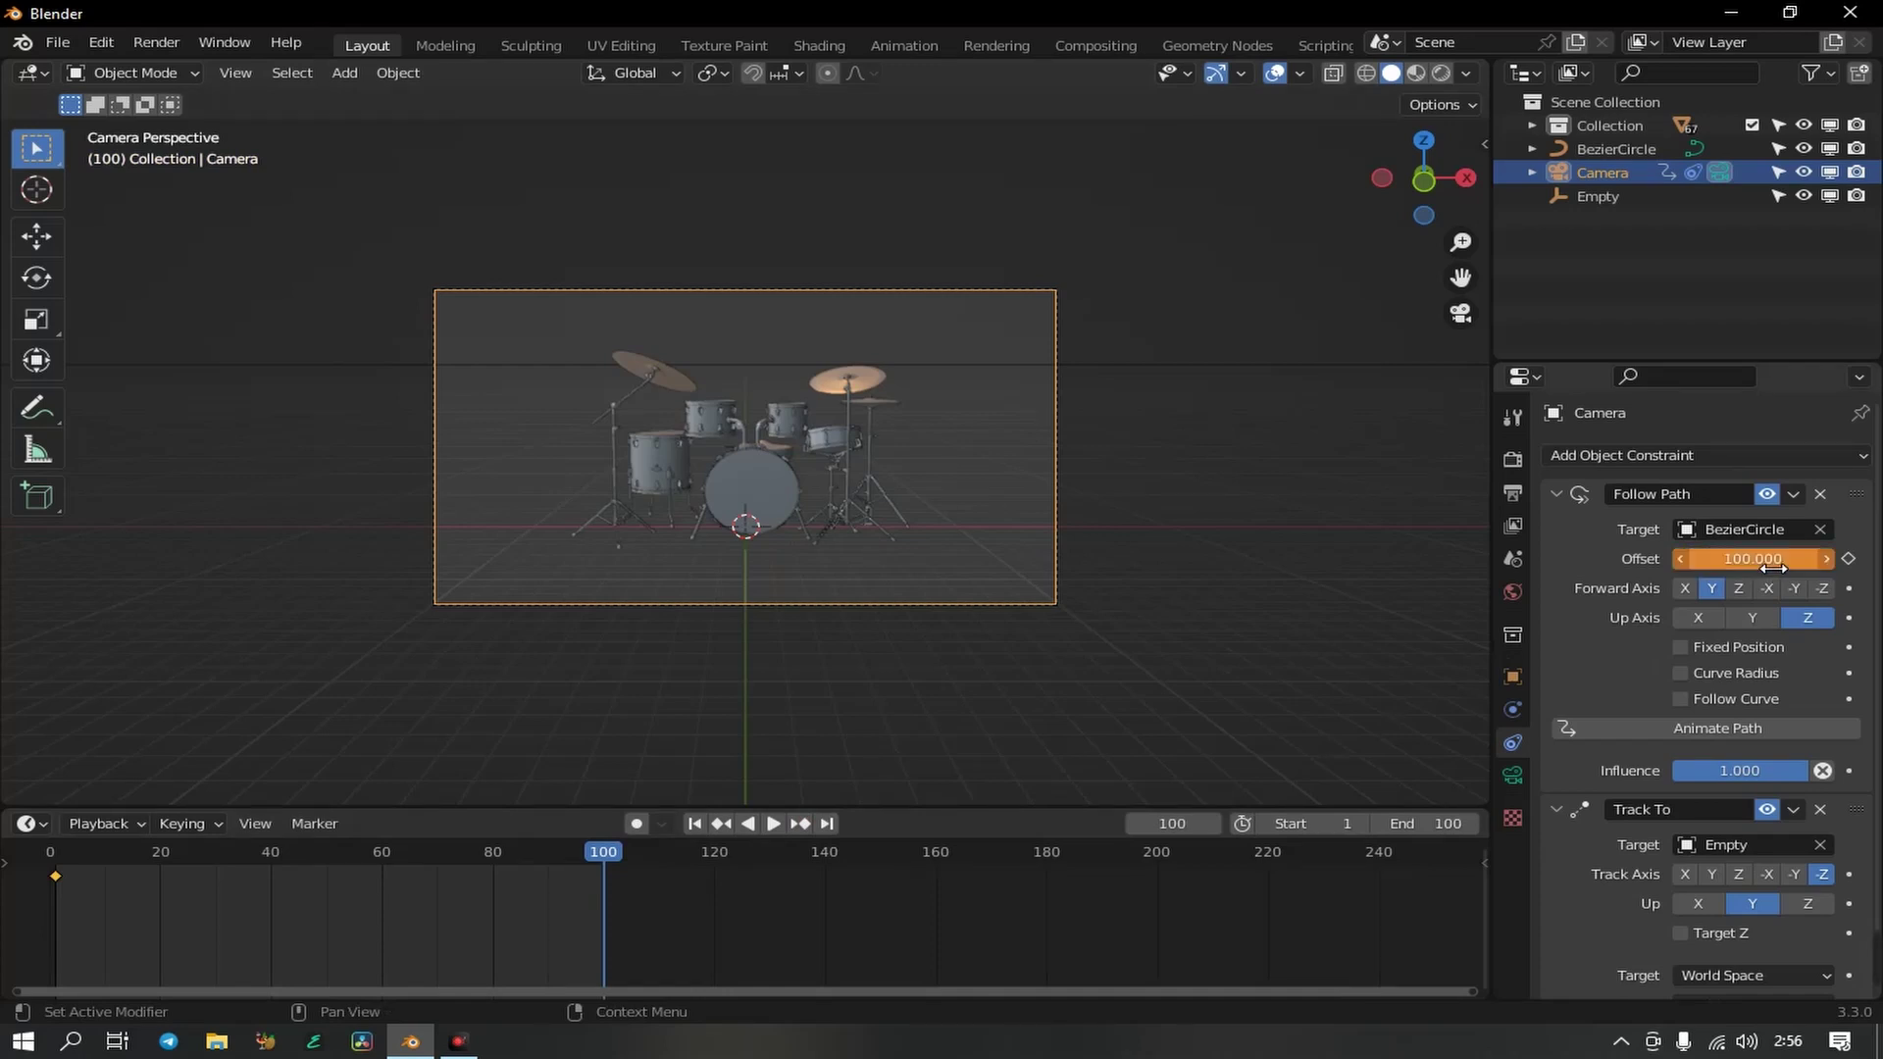
{"action": "left_click", "coordinate": [1848, 559]}
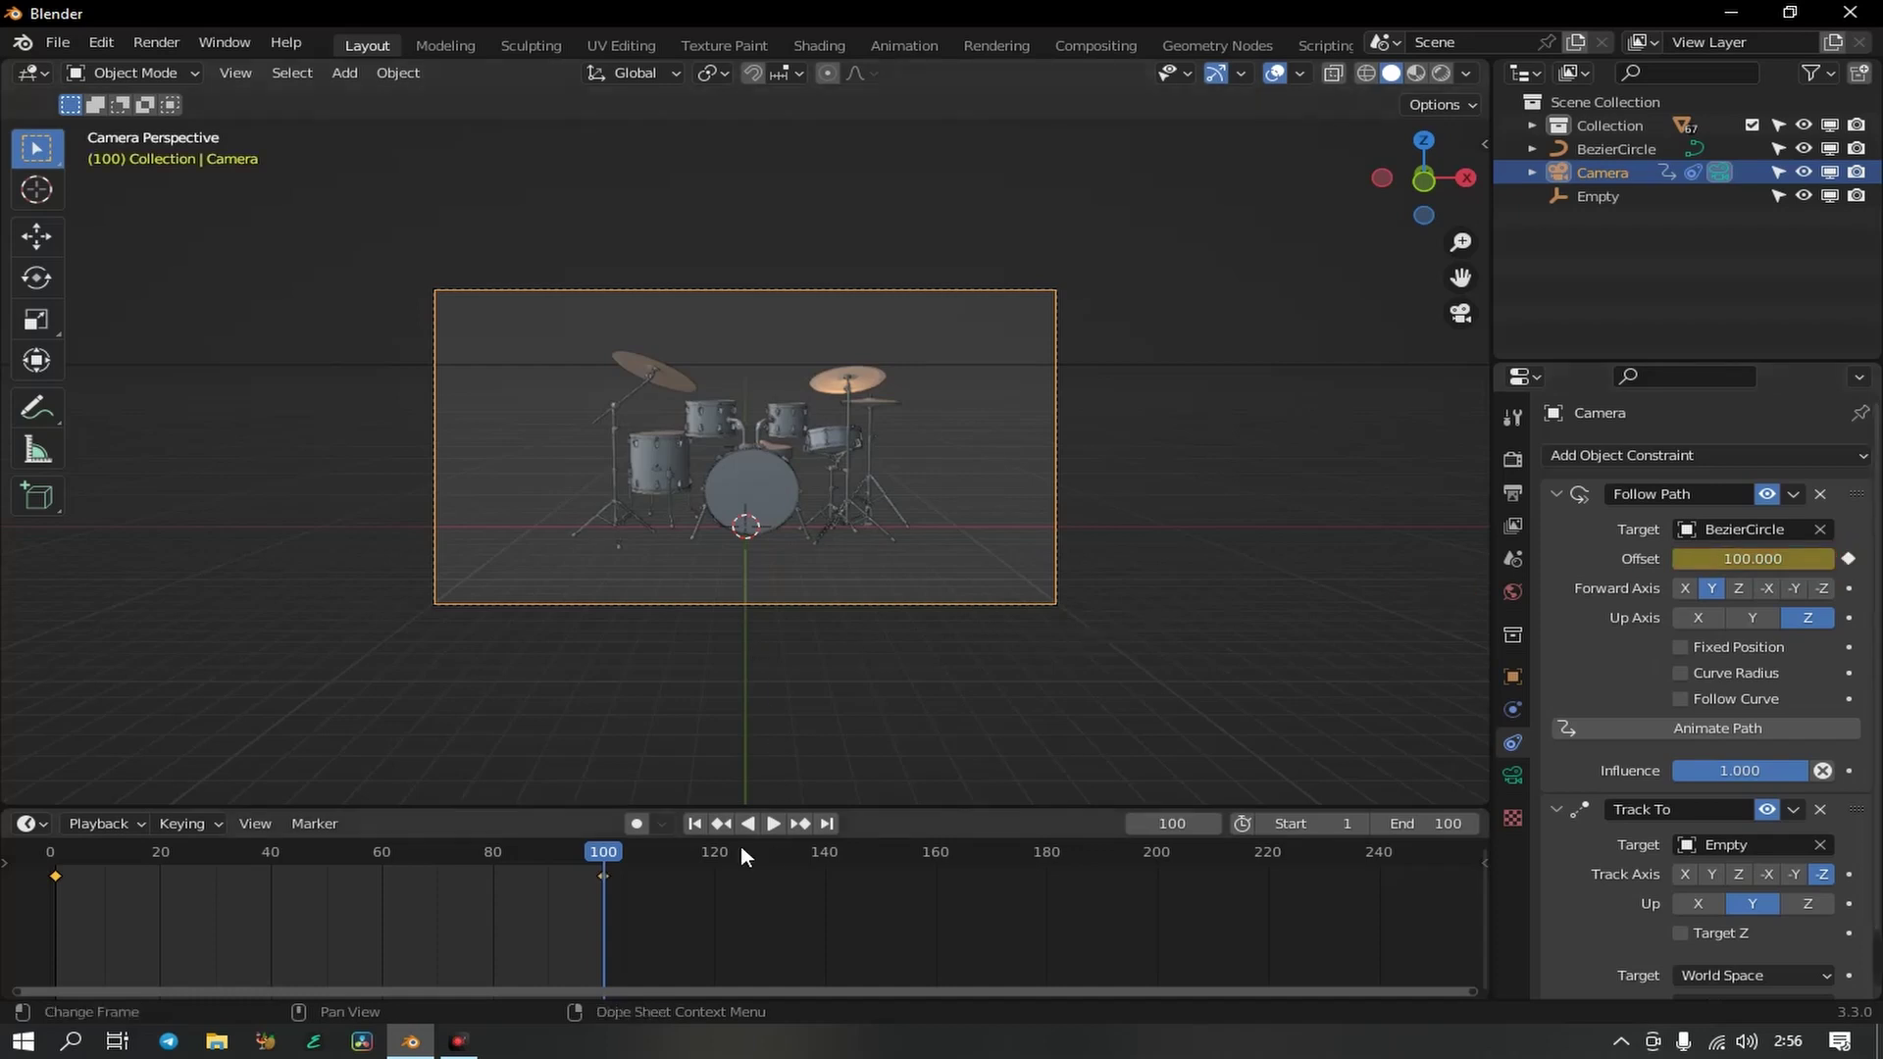
{"action": "left_click", "coordinate": [698, 826]}
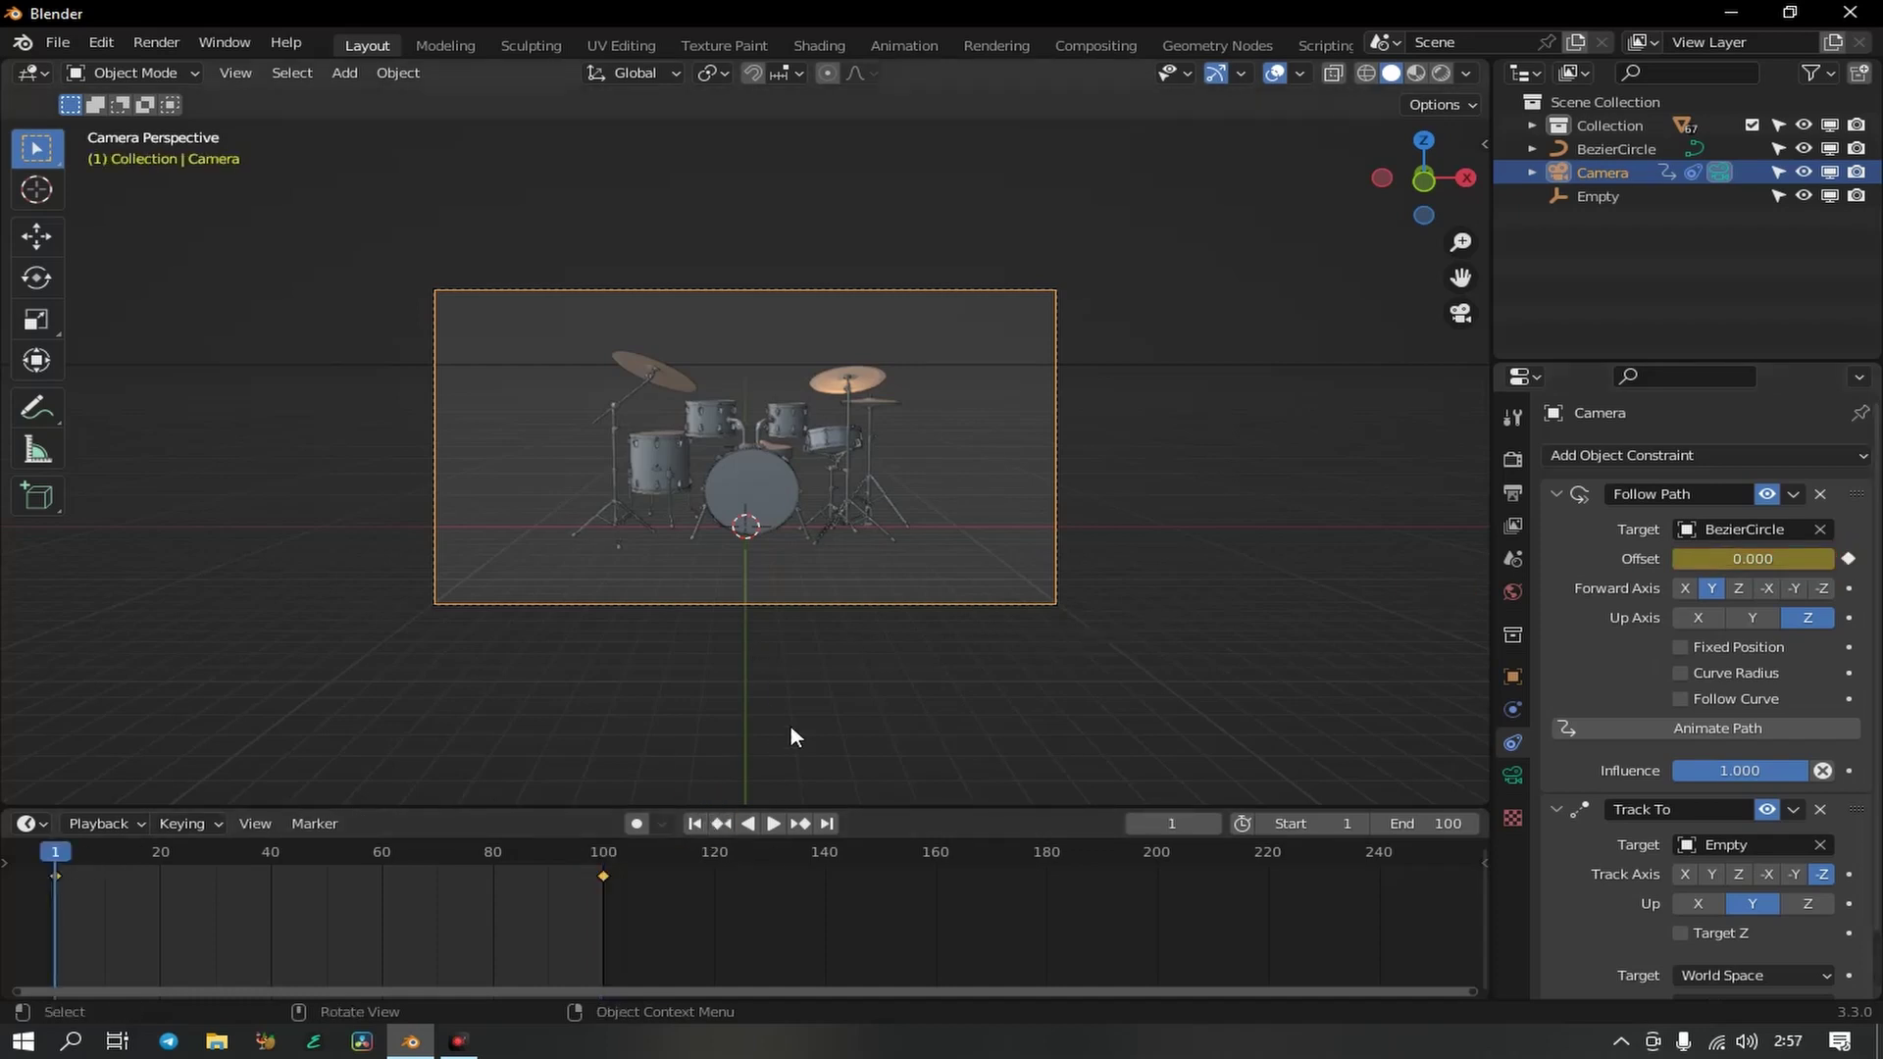
{"action": "left_click", "coordinate": [773, 825]}
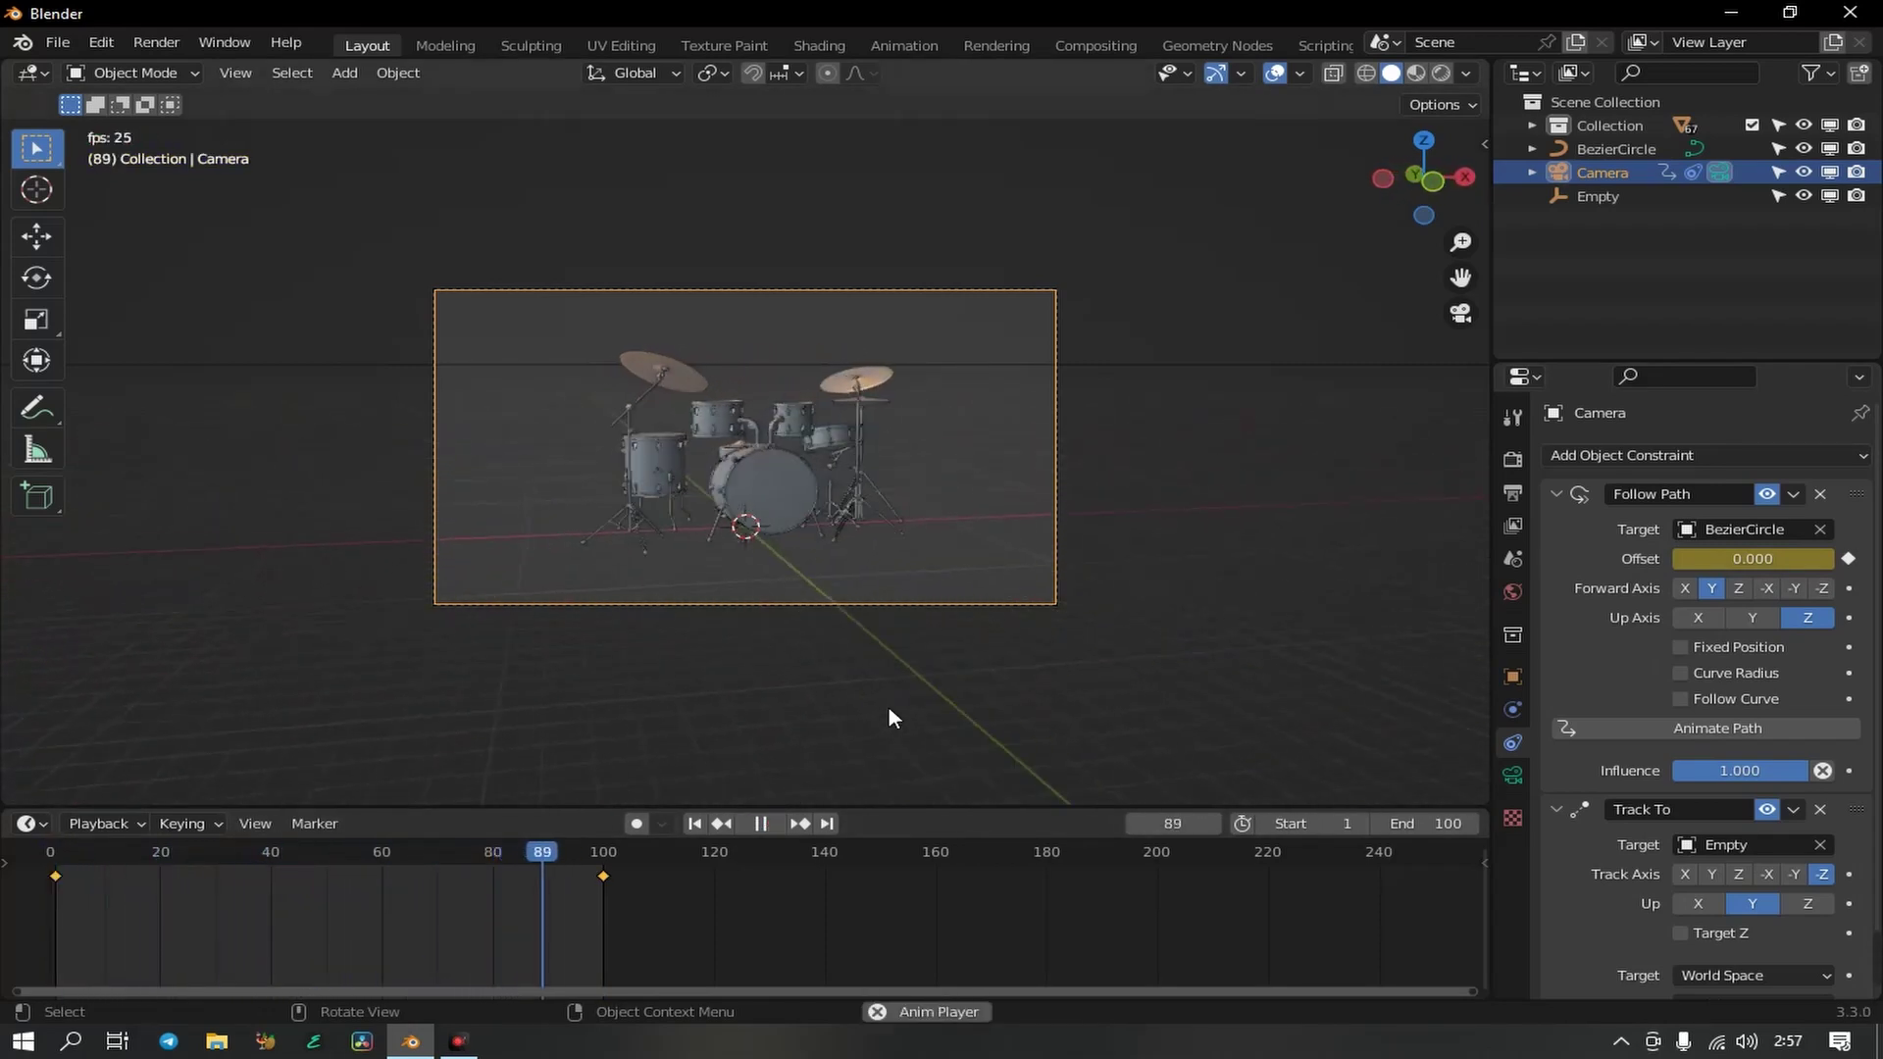
{"action": "left_click", "coordinate": [761, 824]}
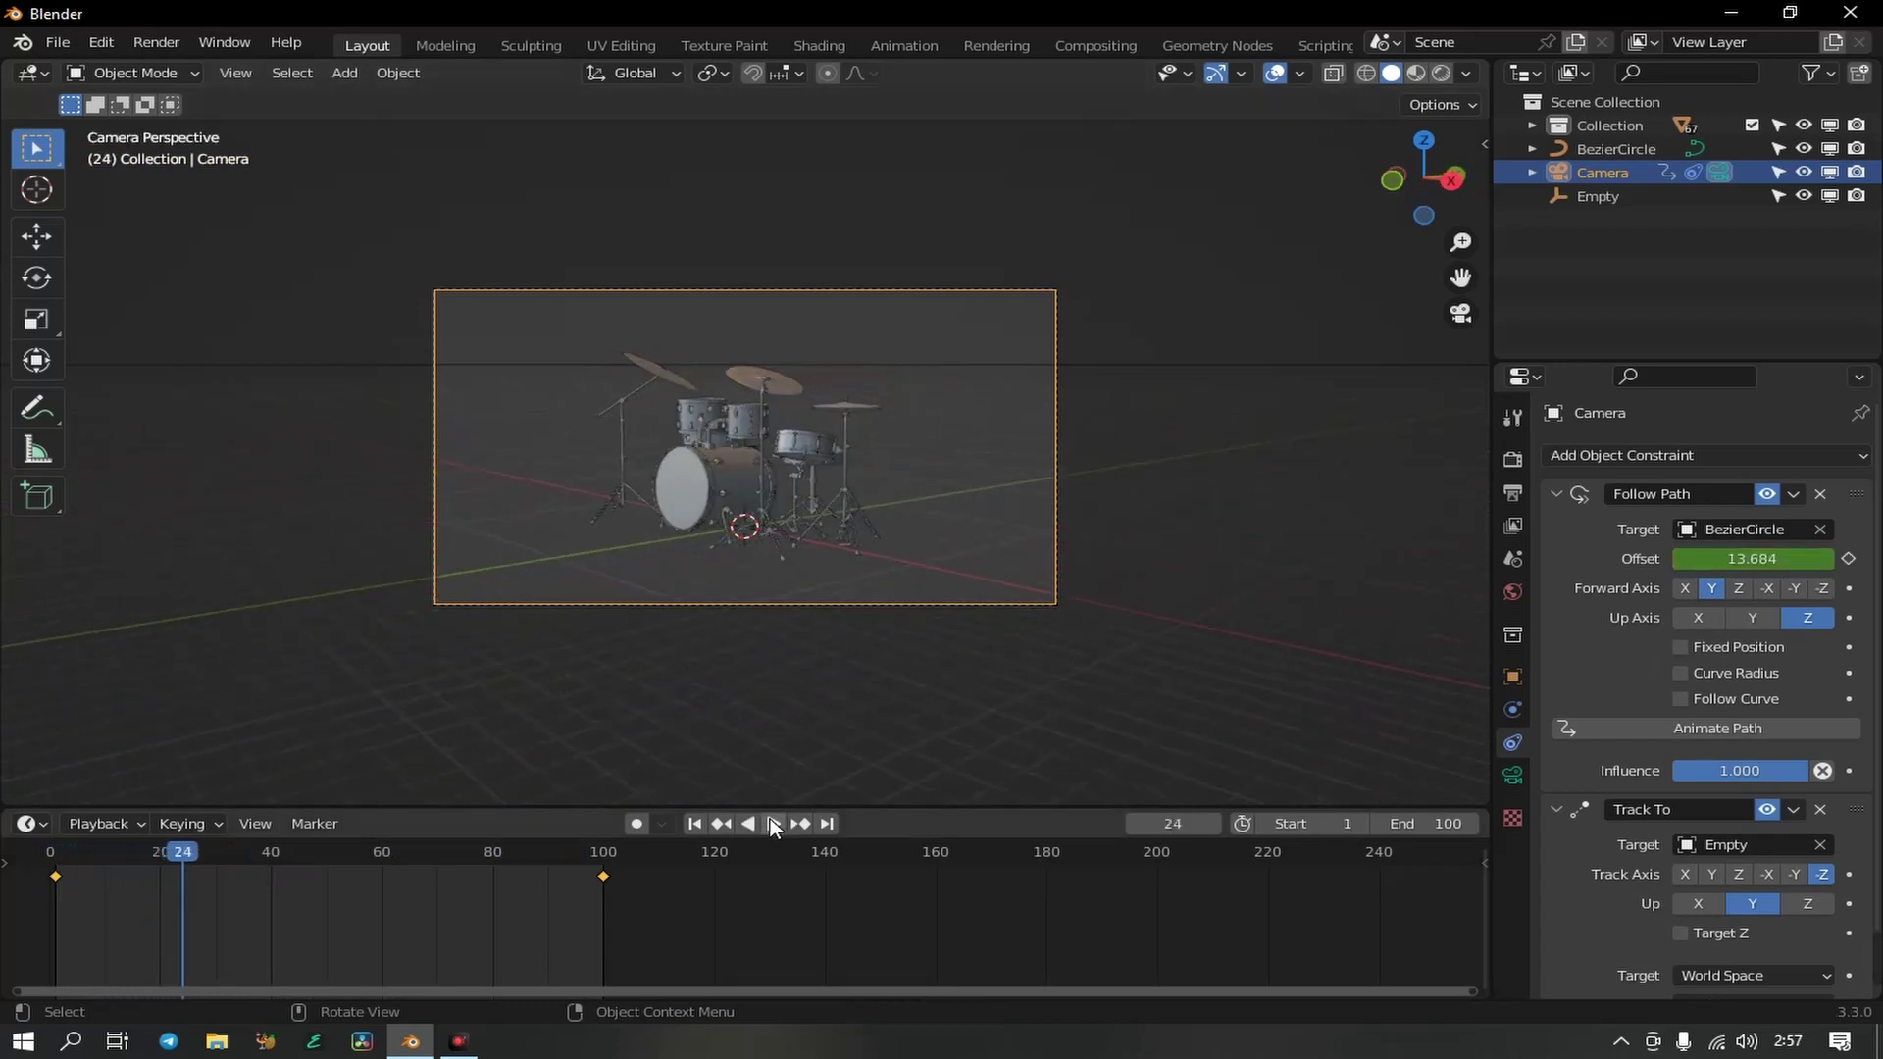
{"action": "left_click", "coordinate": [695, 824]}
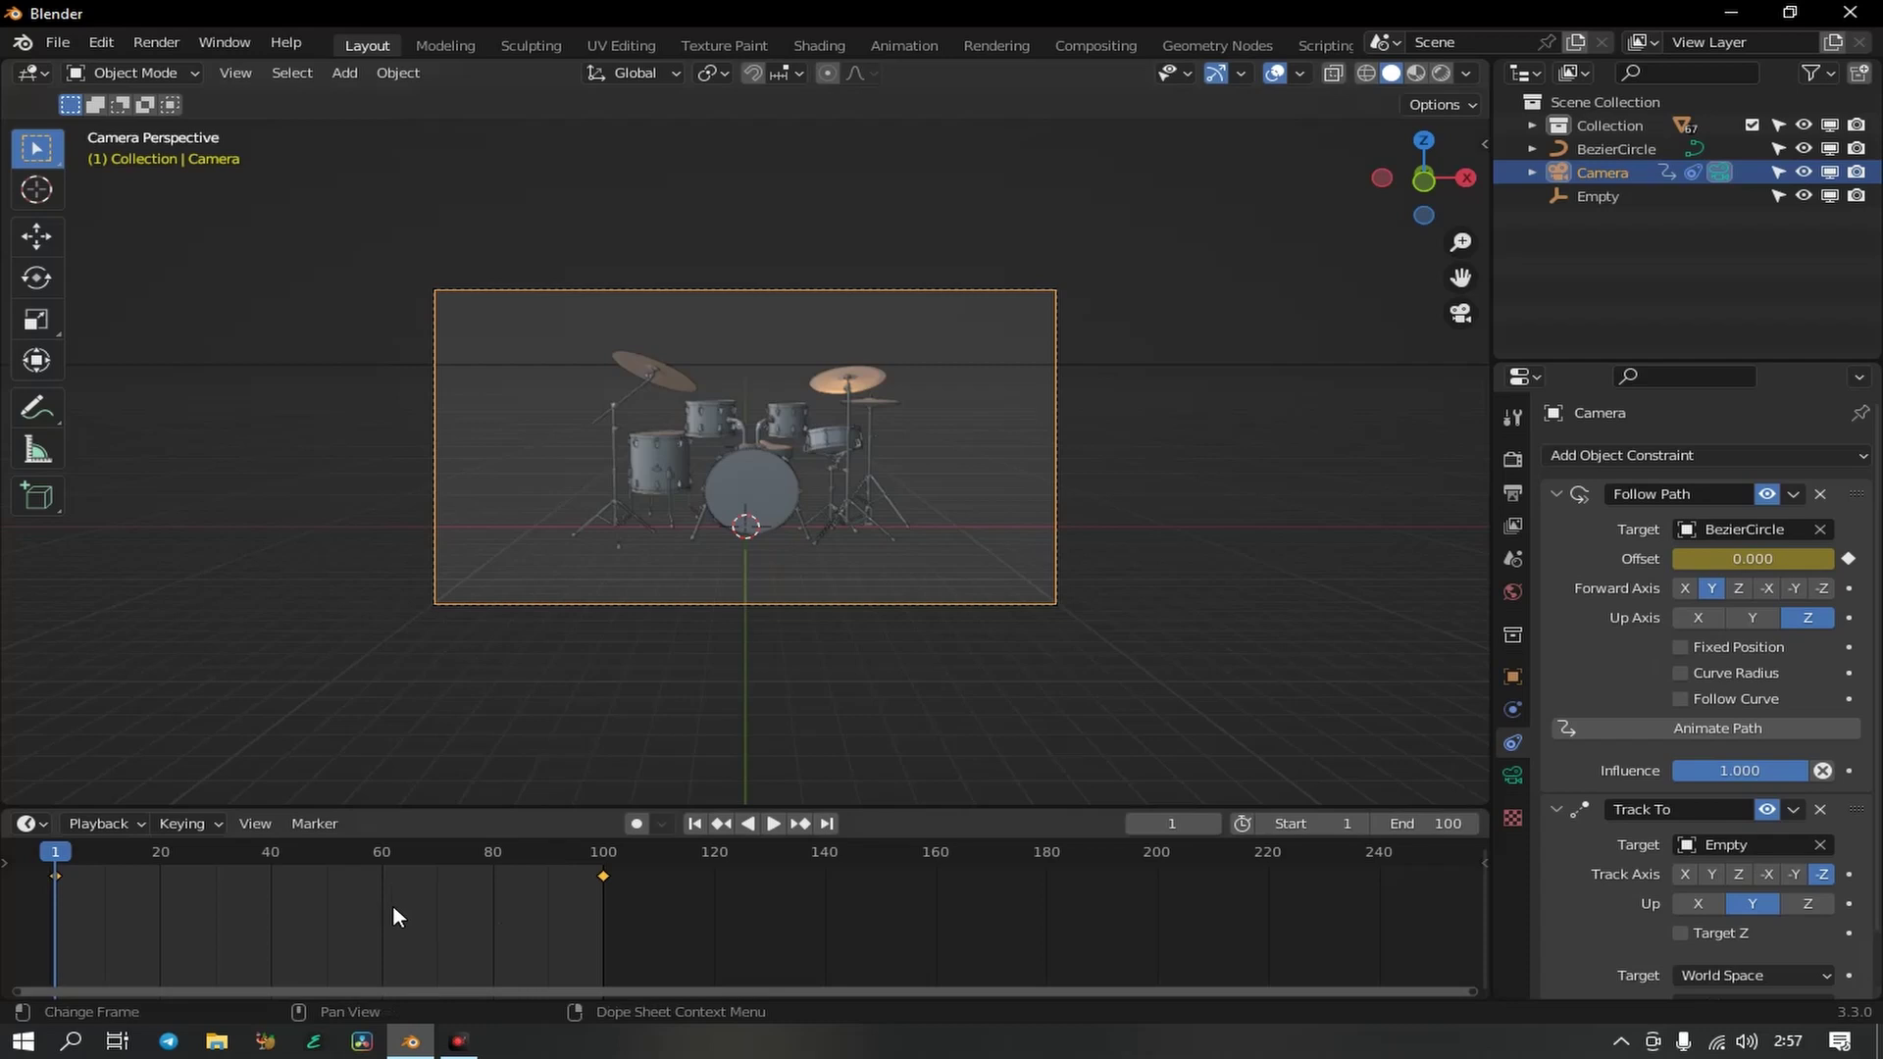
- Make the offset keyframes linear and play the animation, stopping at frame 75
{"action": "key", "text": "t"}
{"action": "left_click", "coordinate": [327, 863]}
{"action": "key", "text": "t"}
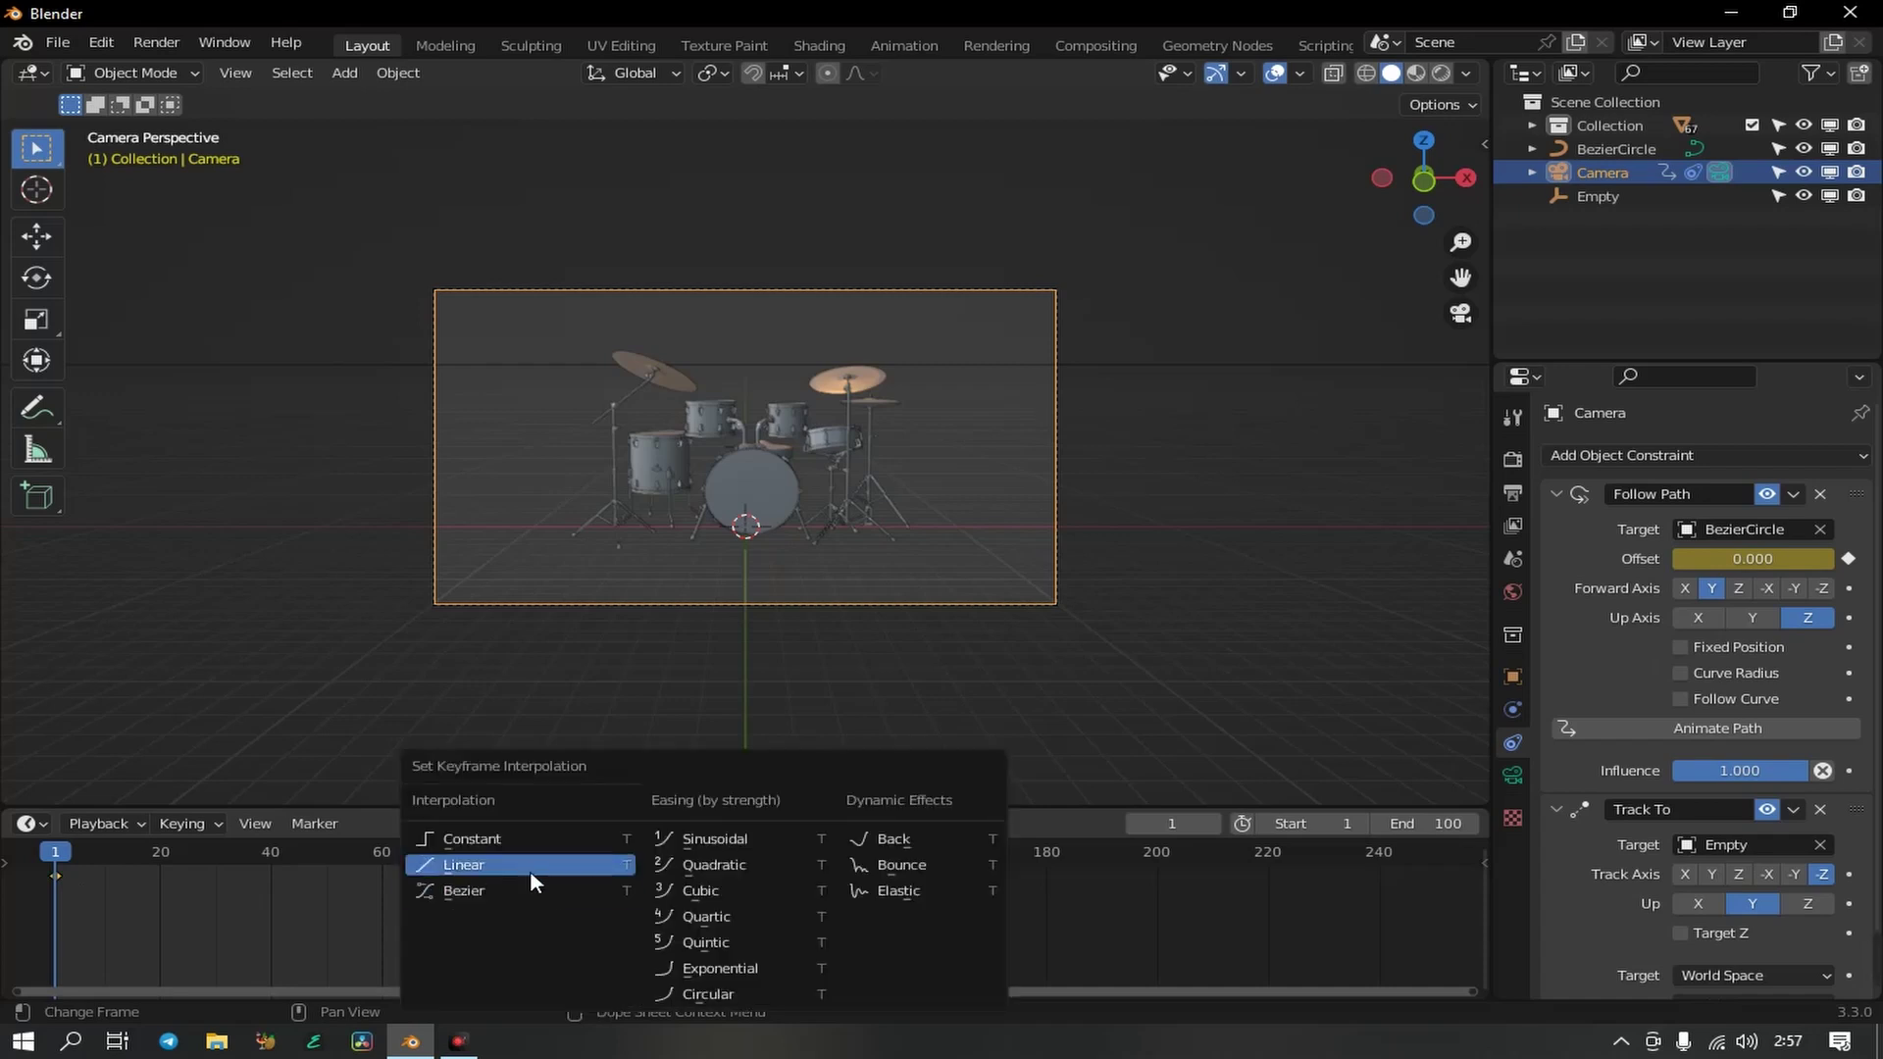
{"action": "left_click", "coordinate": [521, 864]}
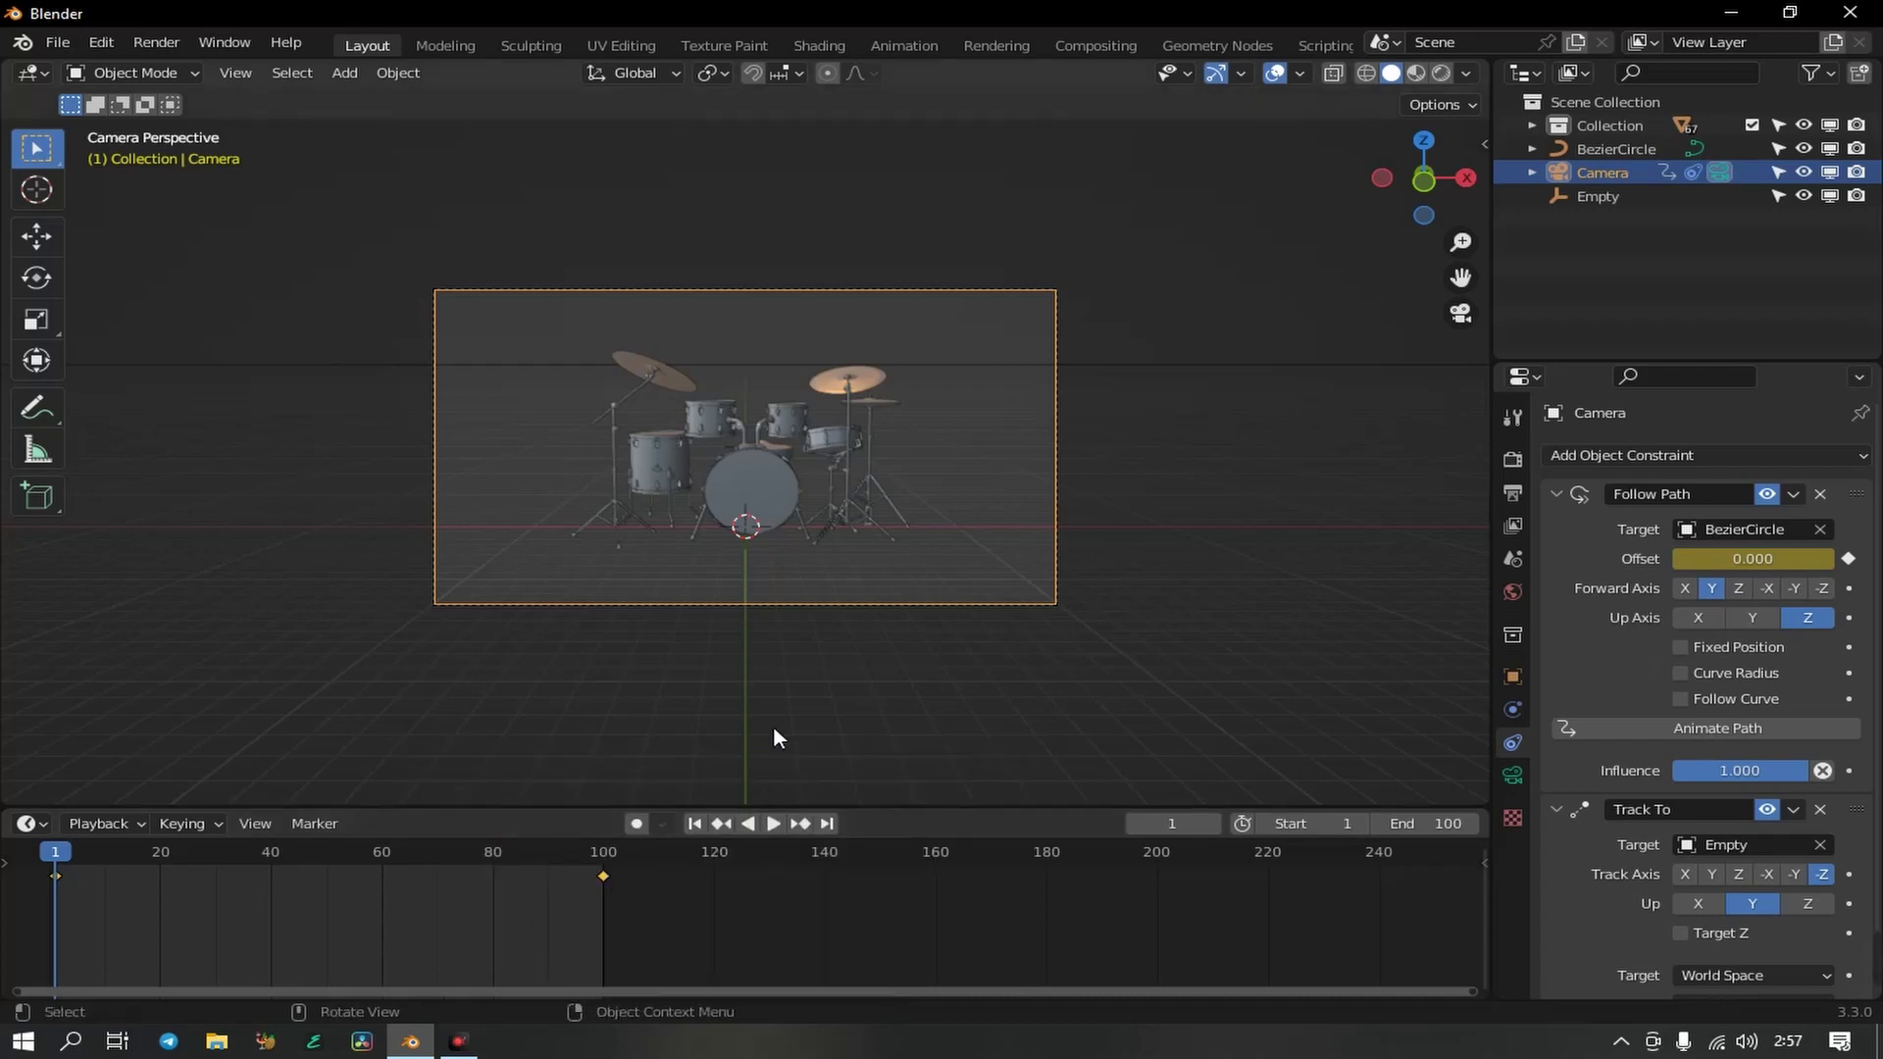
{"action": "key", "text": "space"}
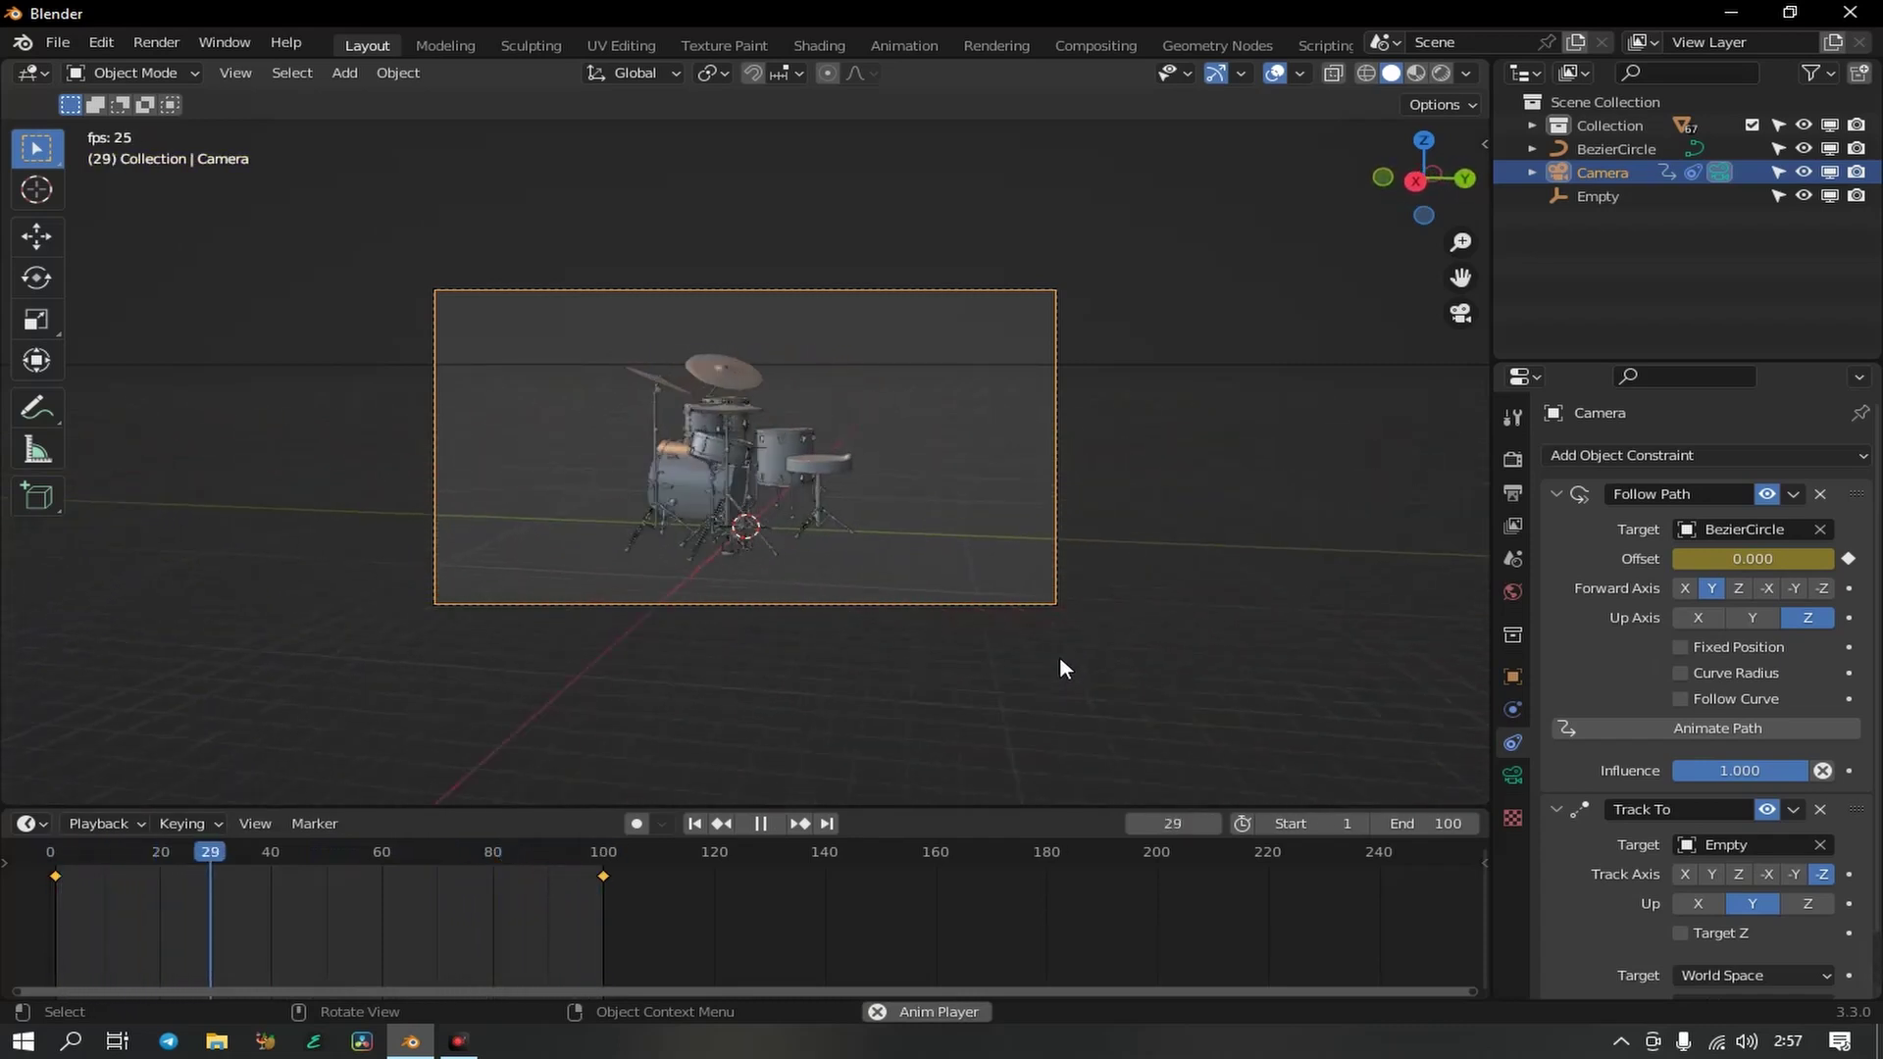
{"action": "key", "text": "space"}
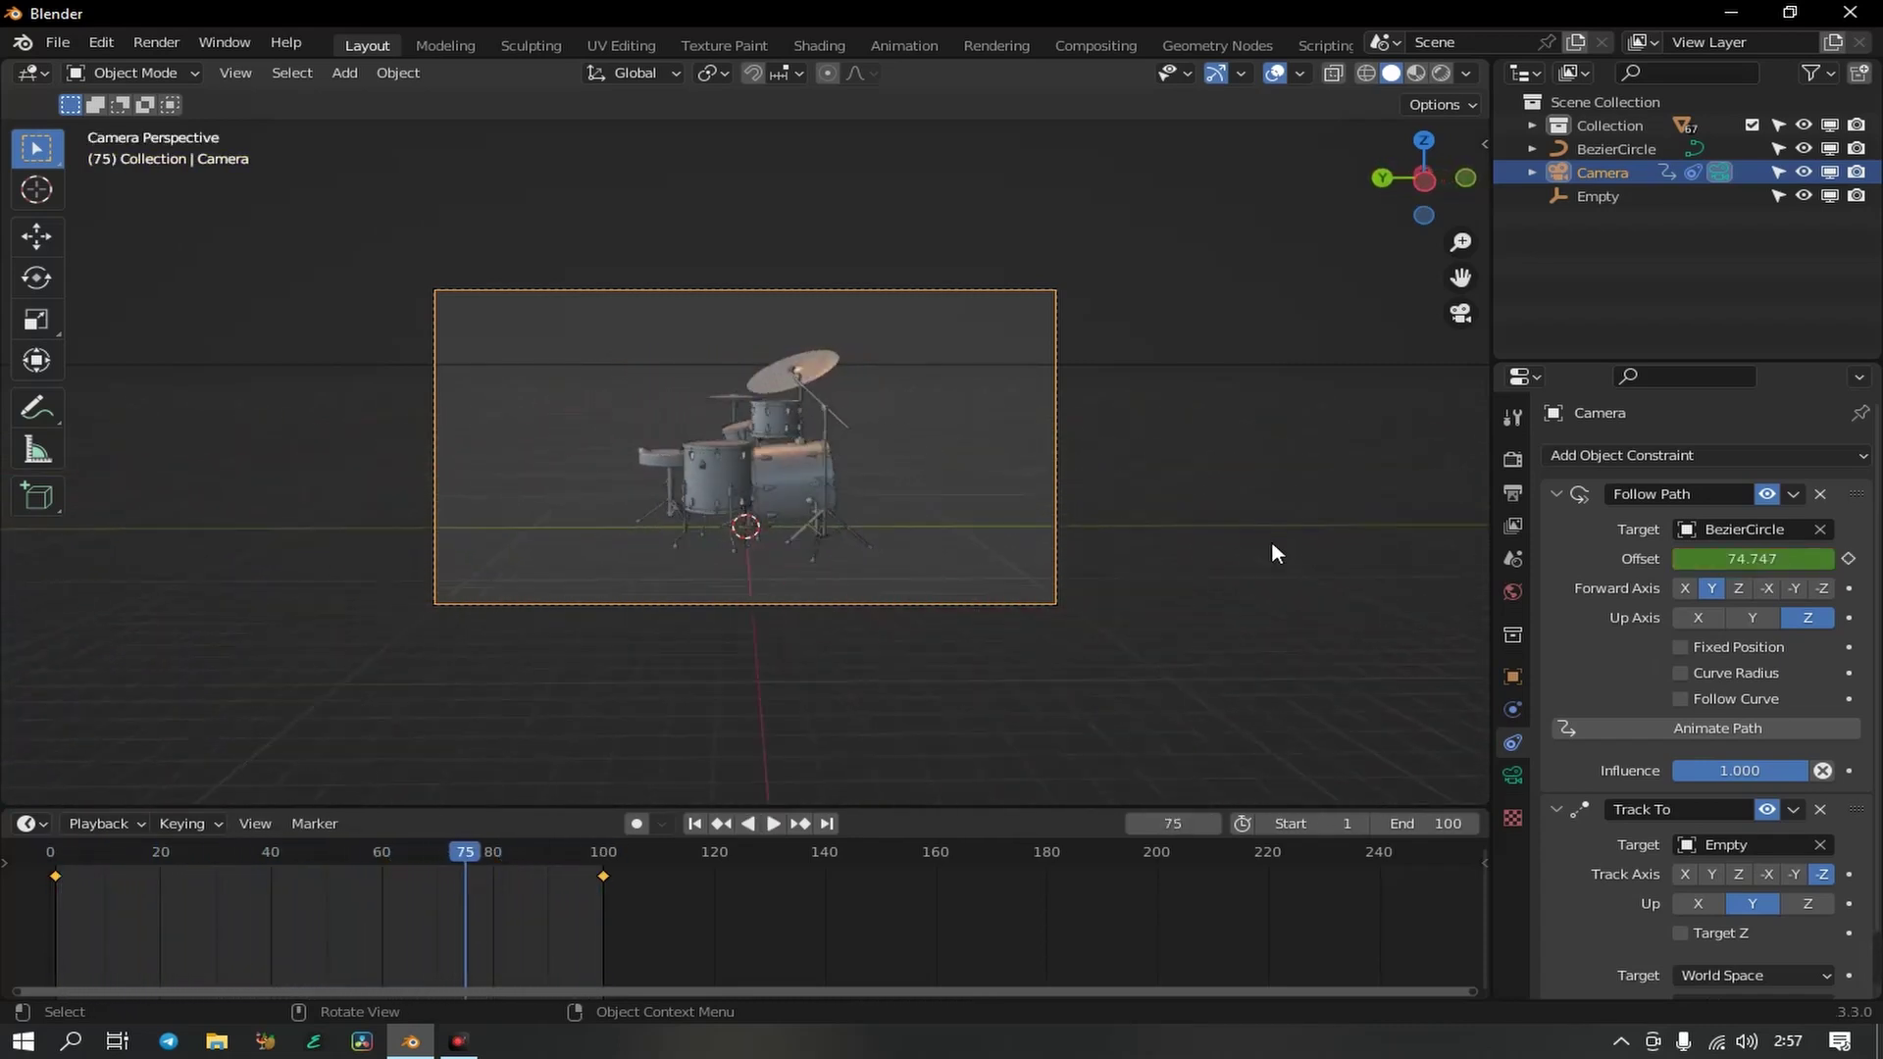
{"action": "left_click", "coordinate": [1615, 150]}
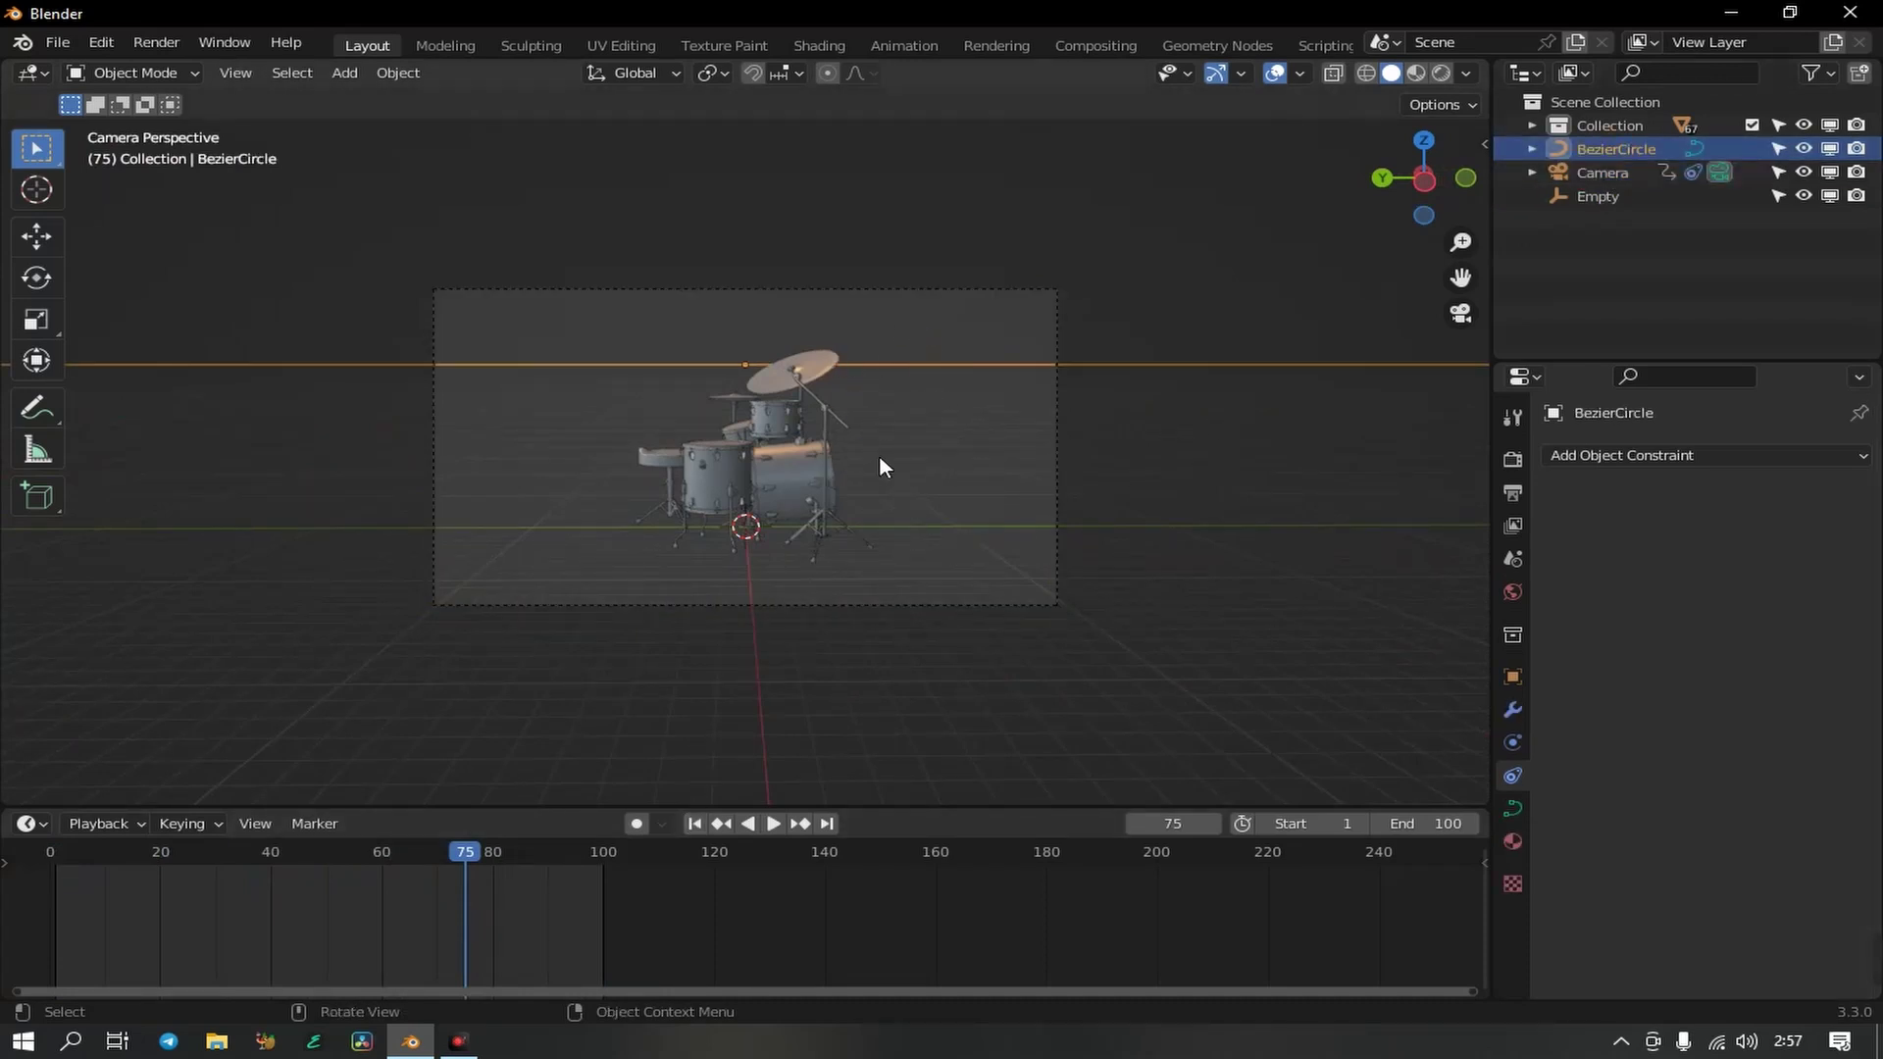
- Go to frame 1 and trial-rotate the BezierCircle about the global X axis
{"action": "left_click", "coordinate": [695, 823]}
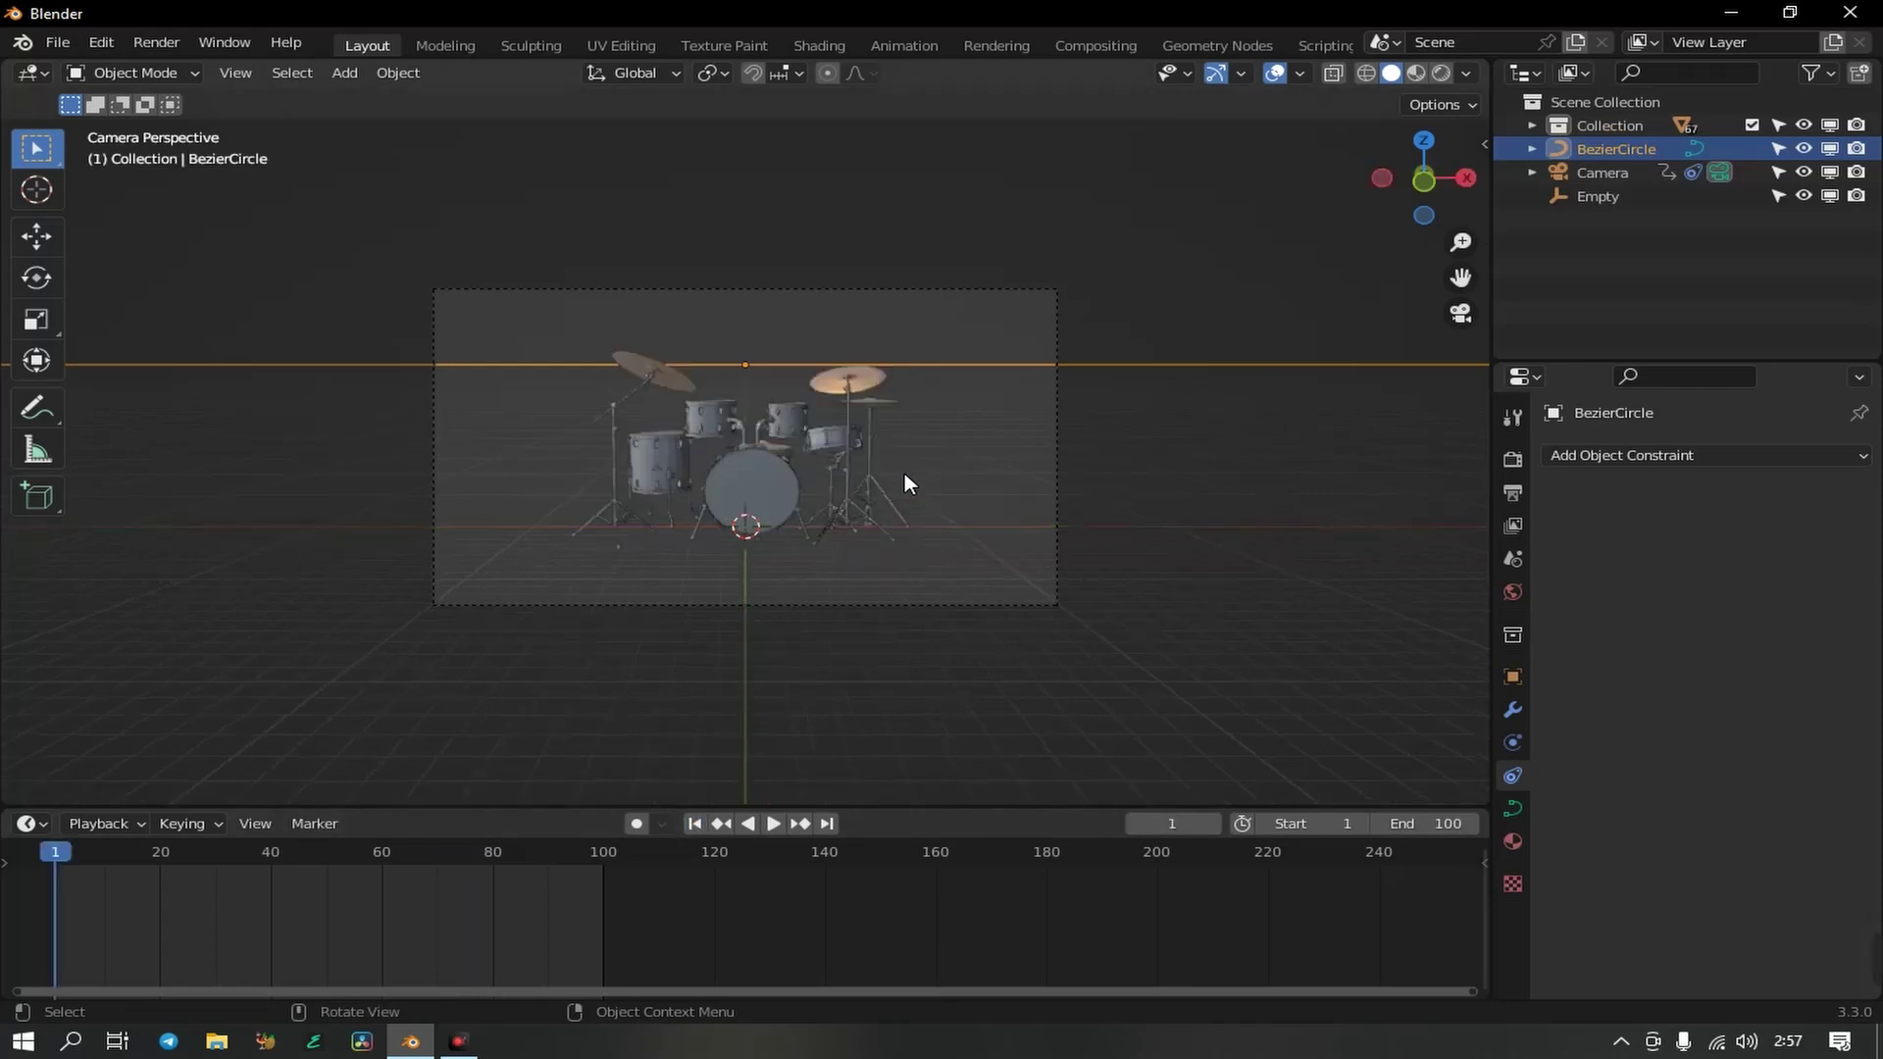
{"action": "key", "text": "r"}
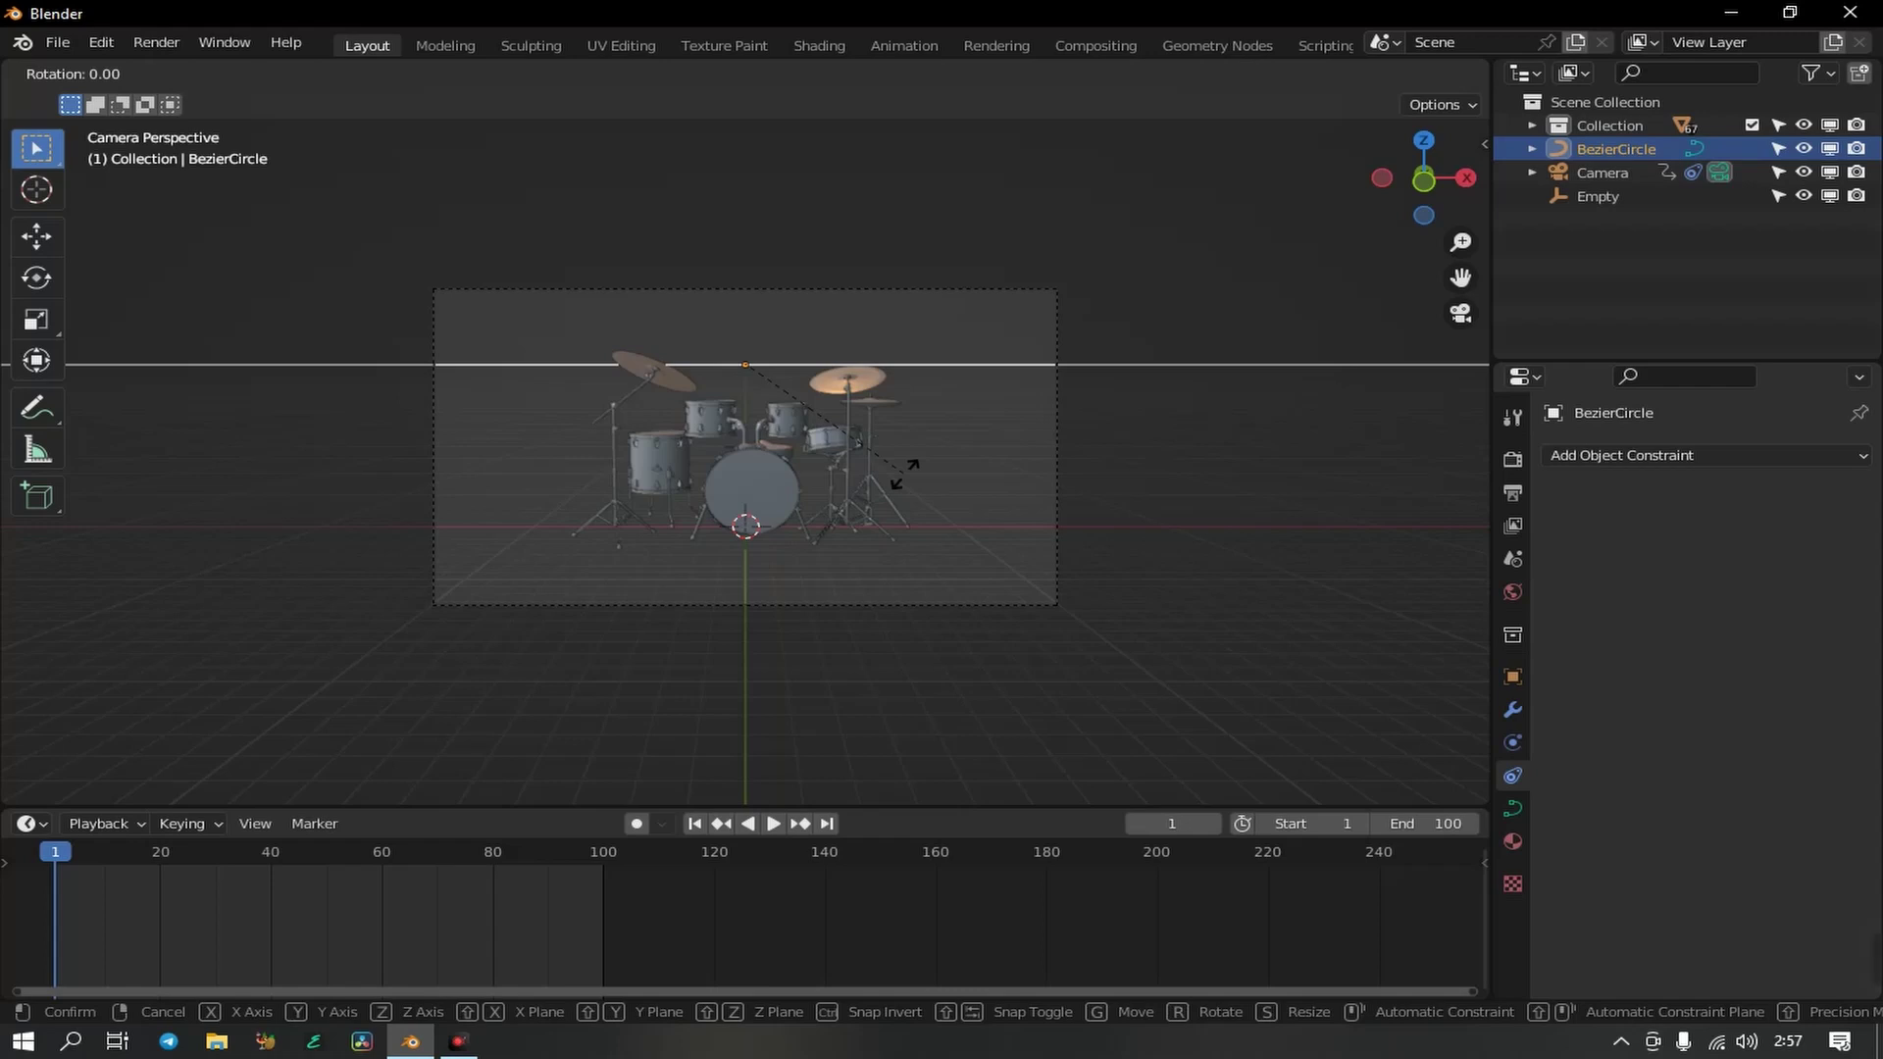
{"action": "key", "text": "x"}
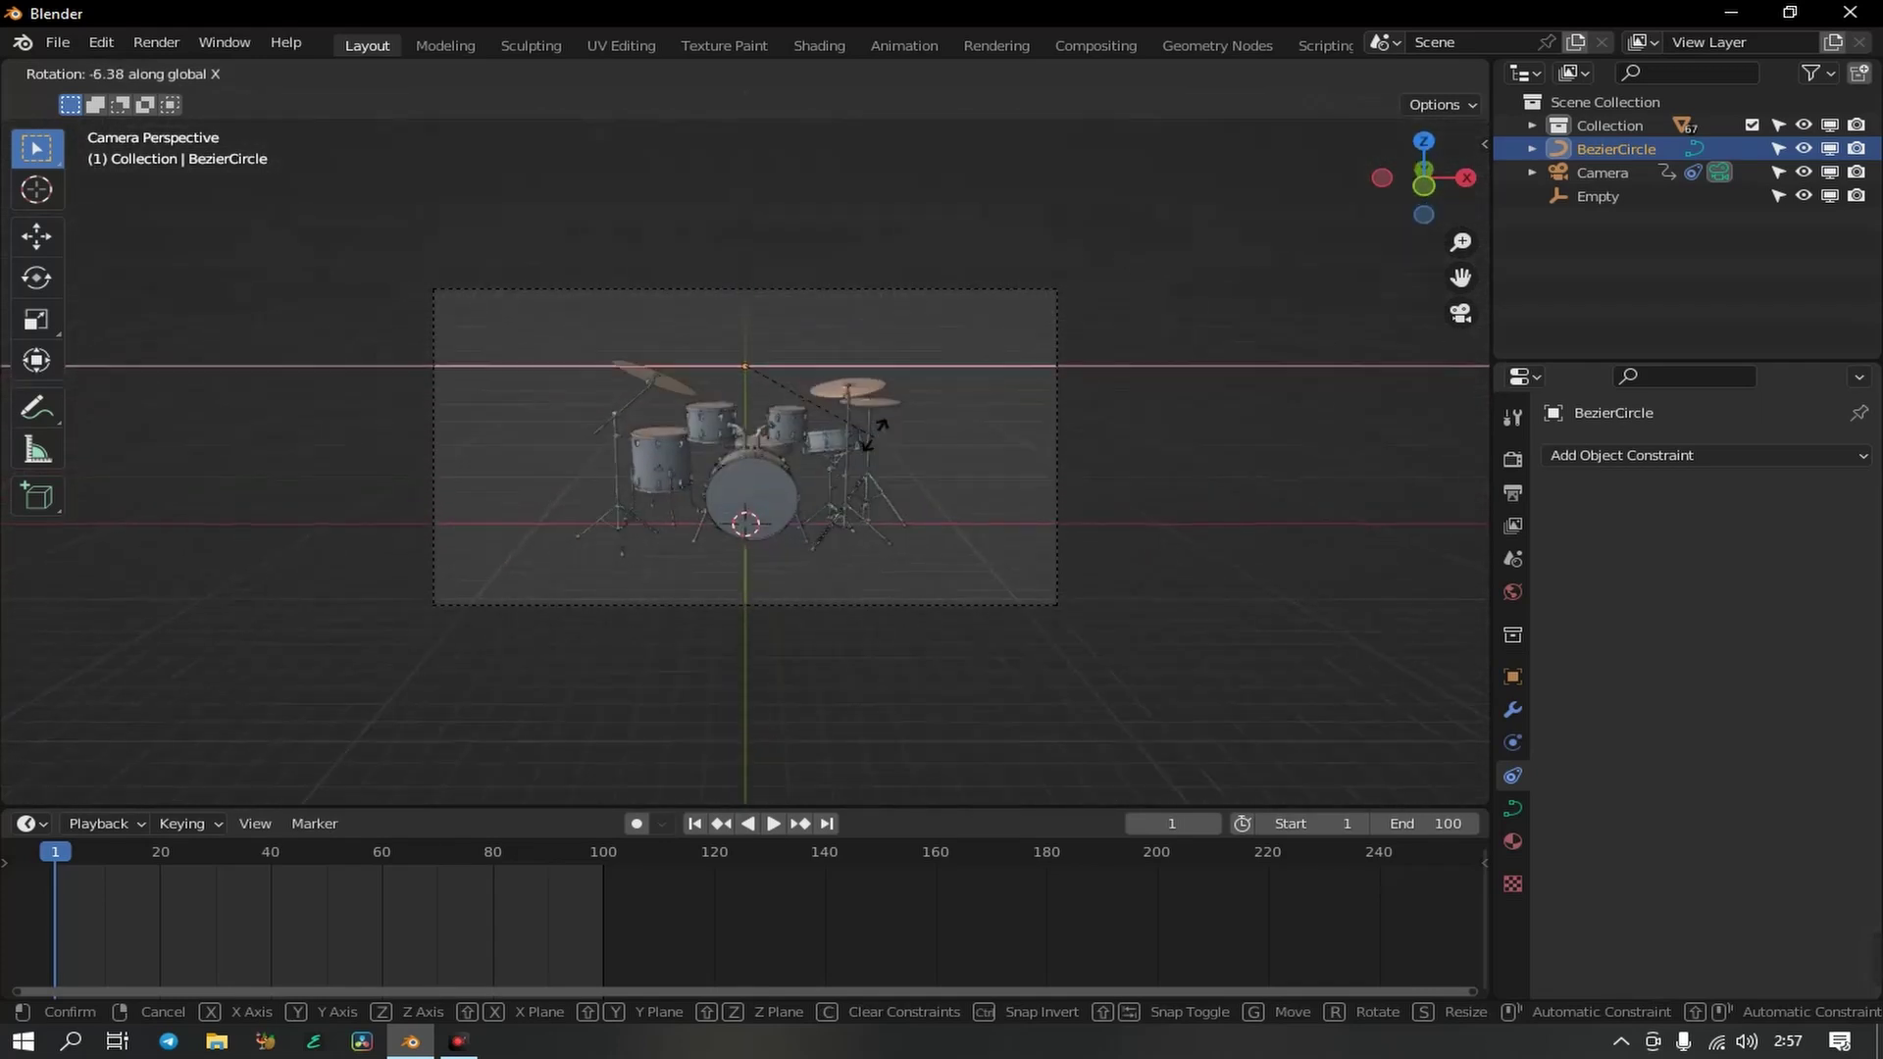
{"action": "left_click", "coordinate": [854, 368]}
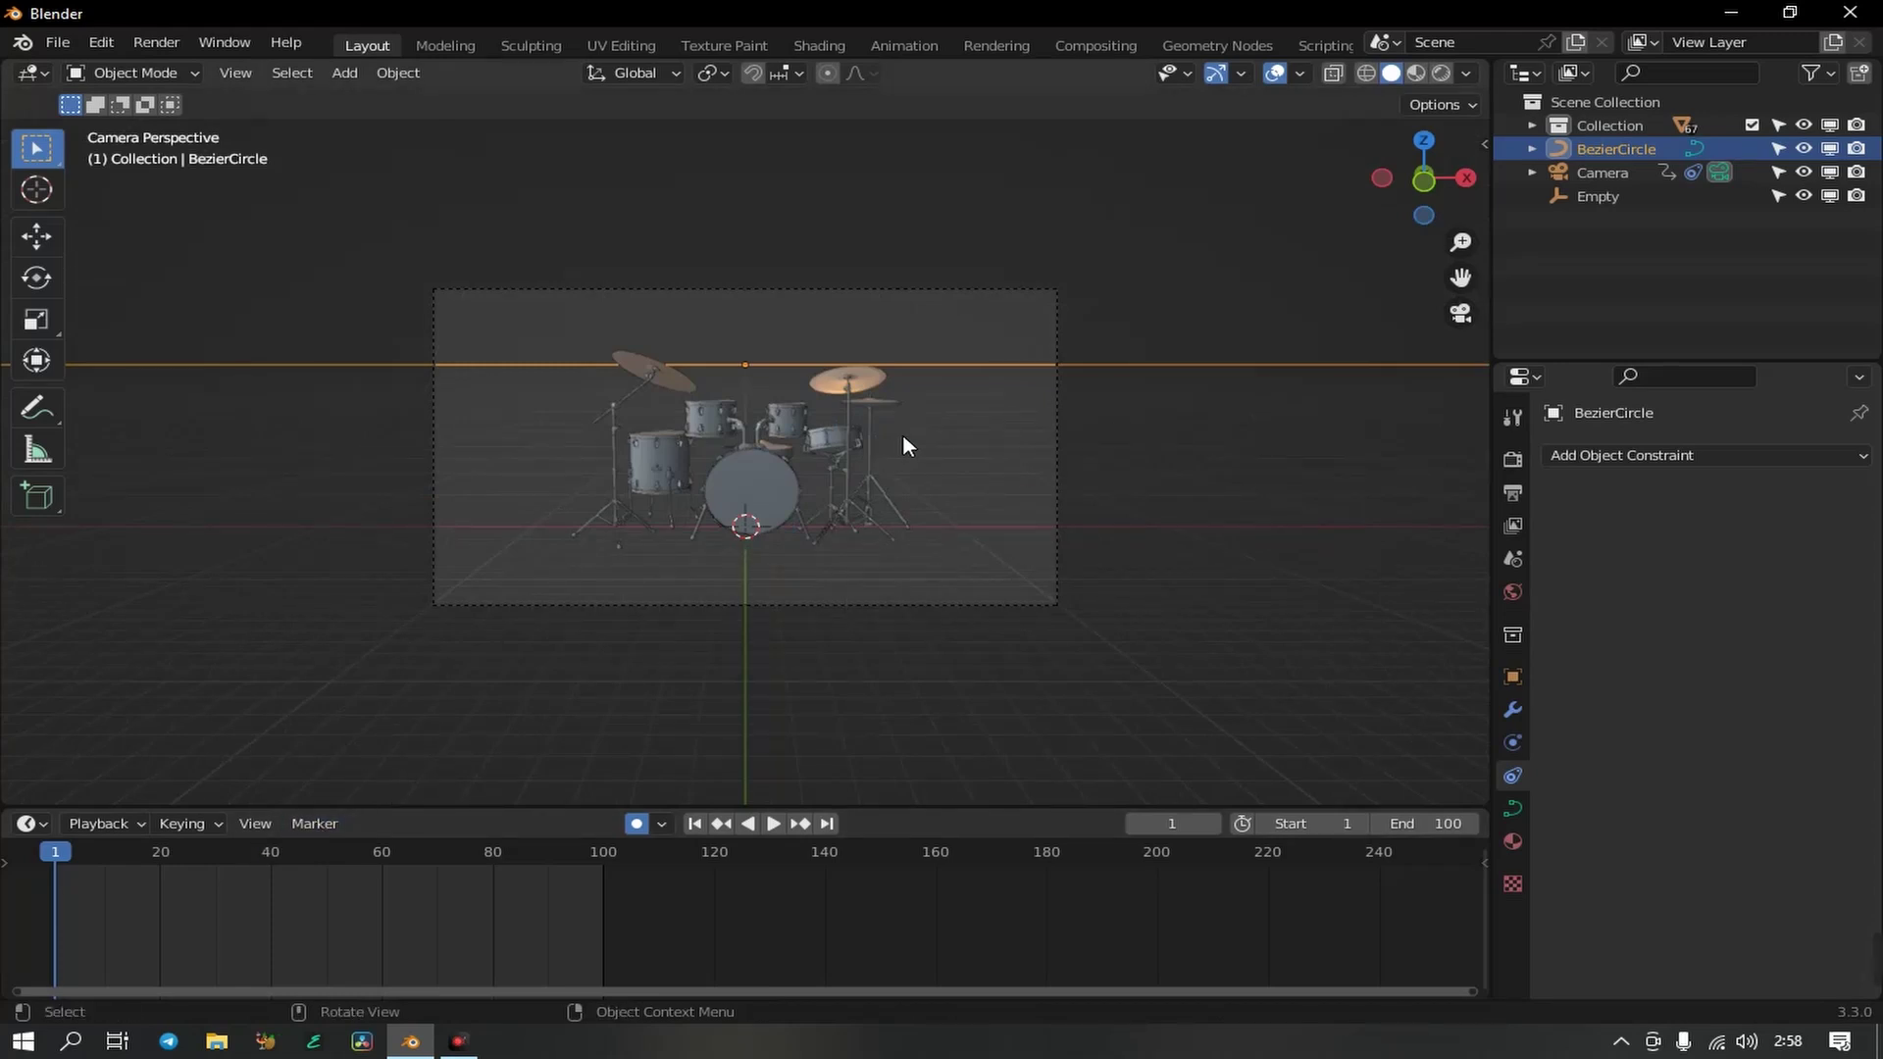
- Key the BezierCircle rotation at frame 1, then tilt it about global Y at frame 100
{"action": "key", "text": "r"}
{"action": "key", "text": "x"}
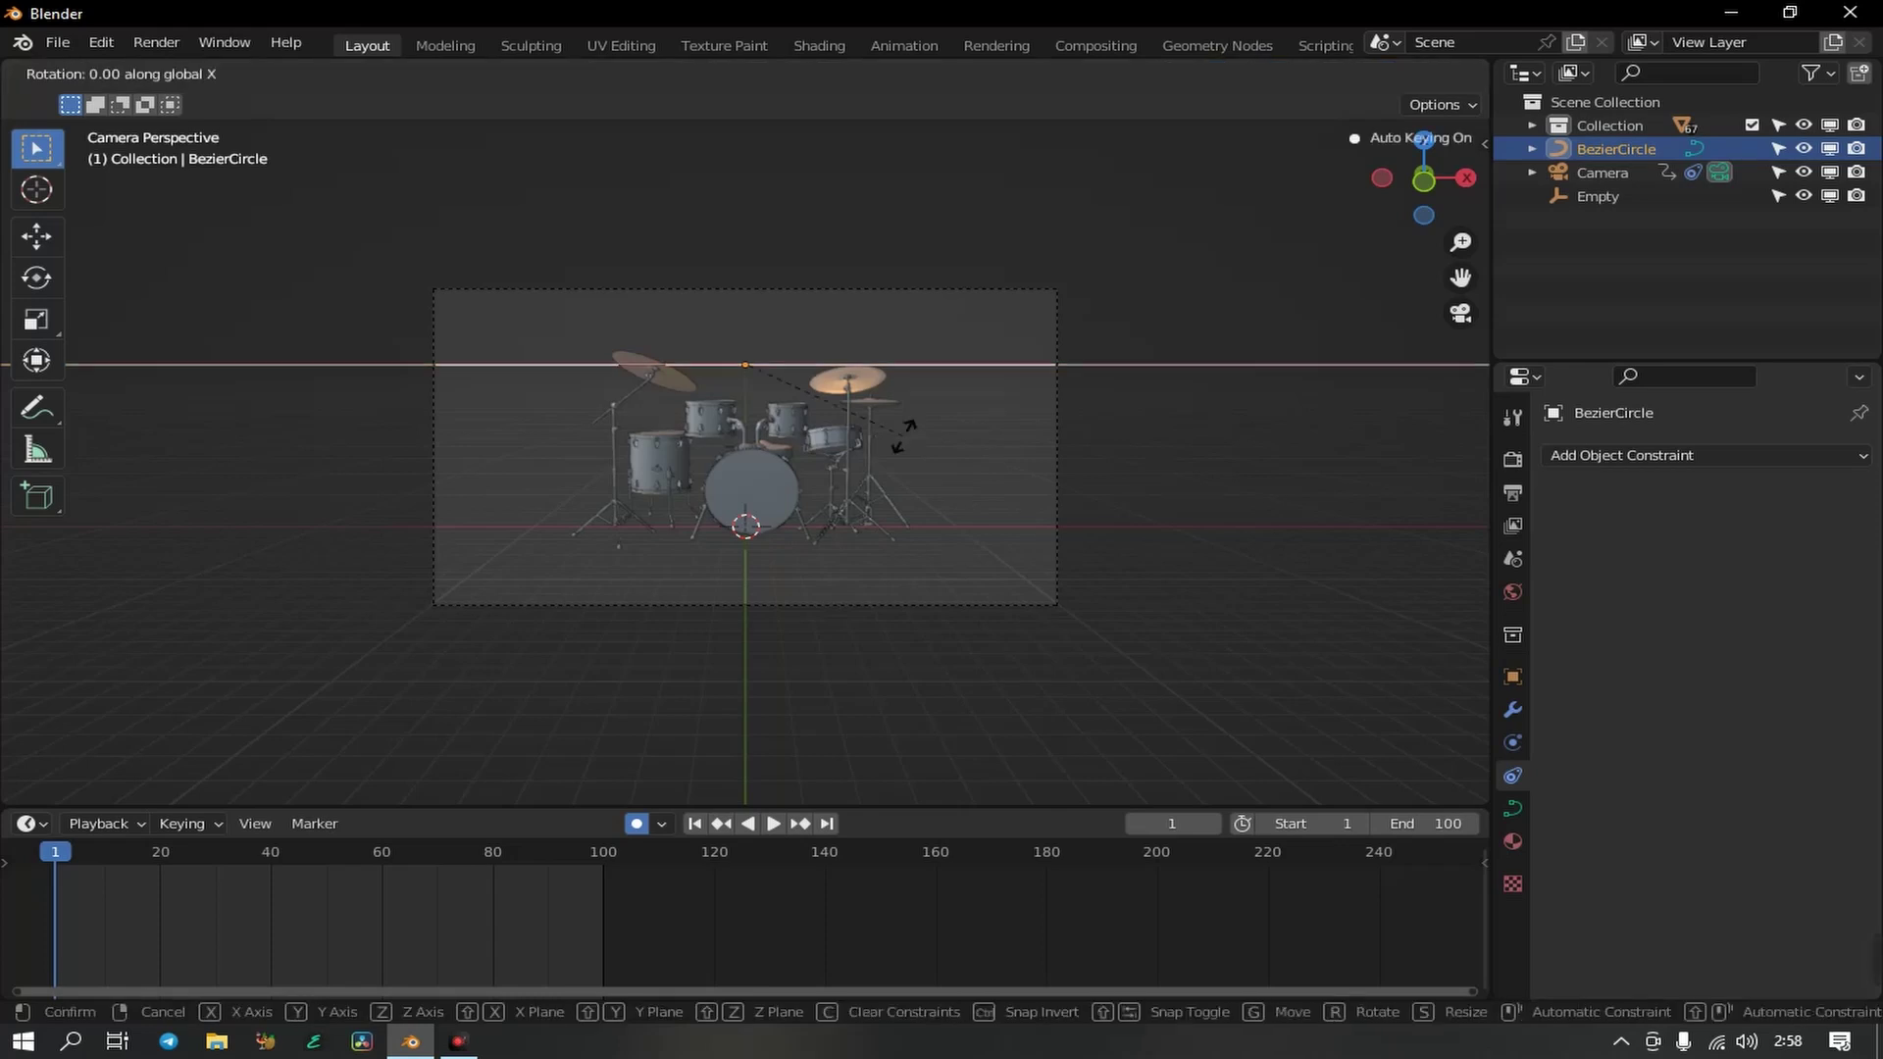
{"action": "left_click", "coordinate": [897, 387]}
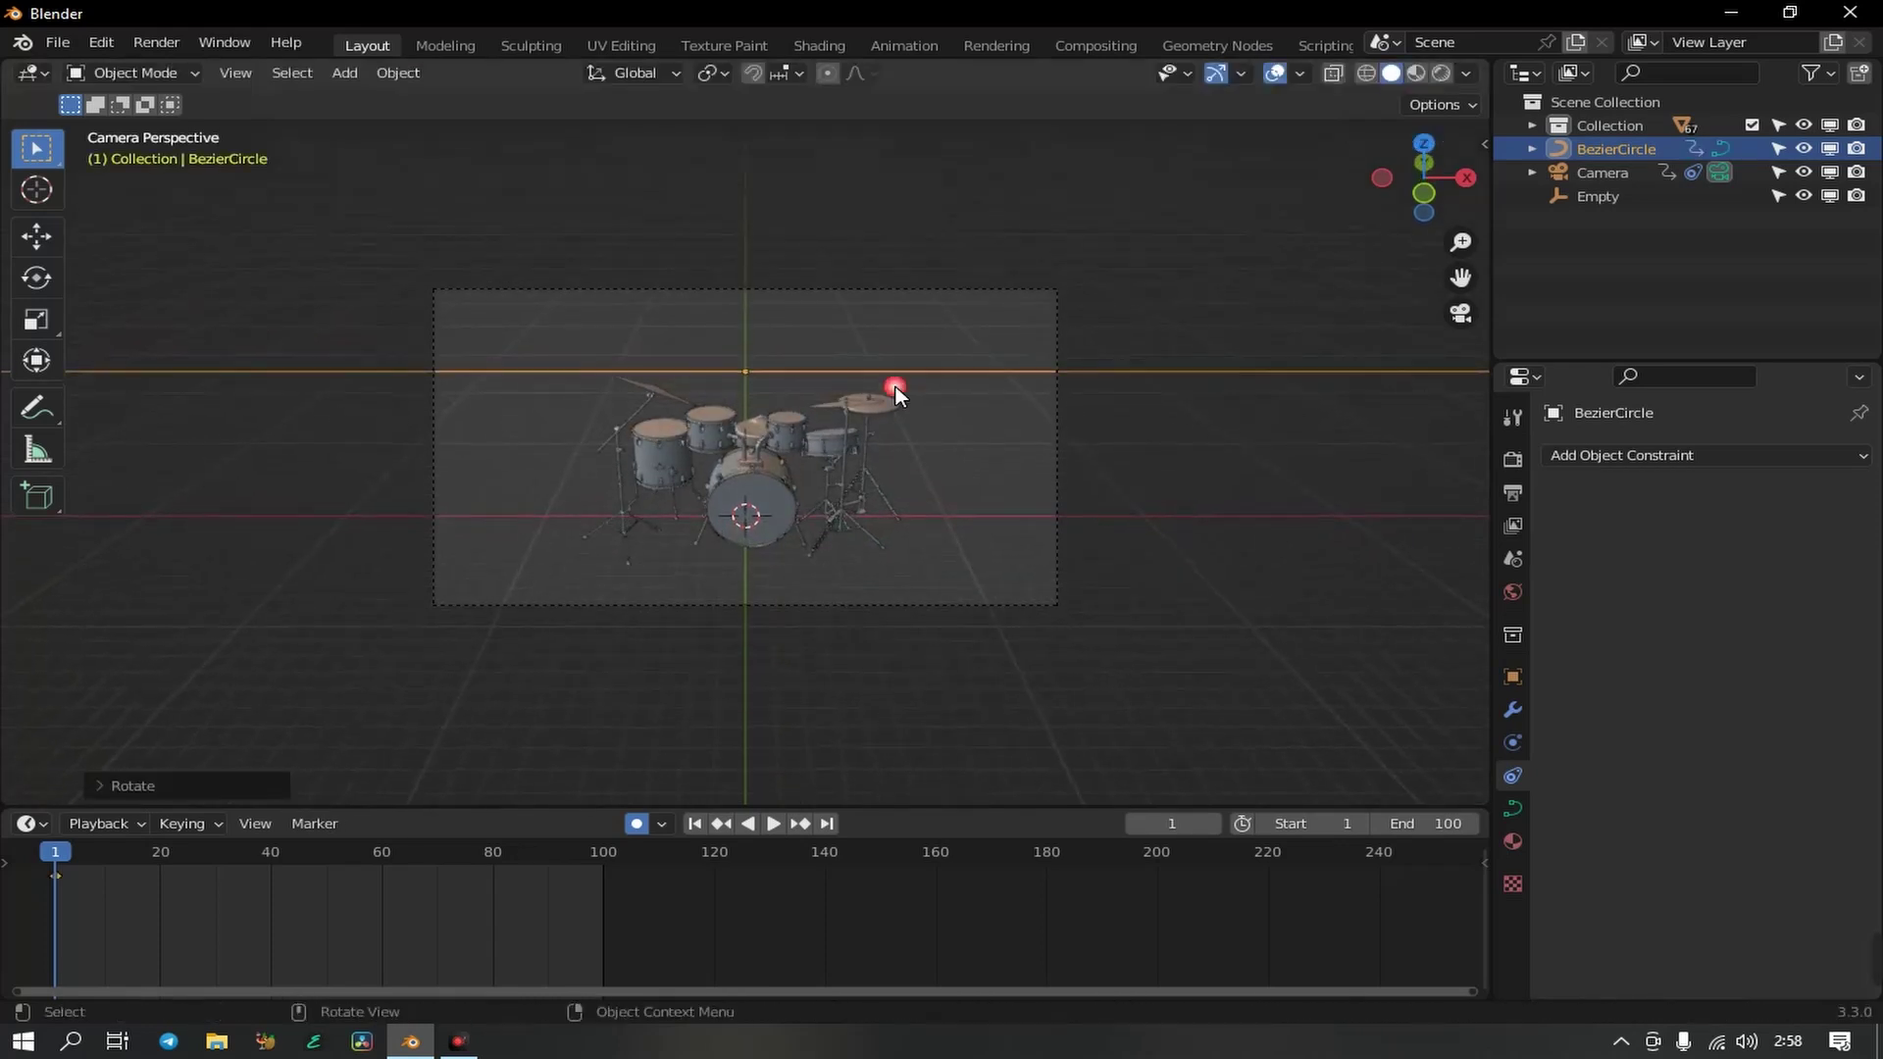
{"action": "left_click", "coordinate": [827, 824]}
{"action": "key", "text": "r"}
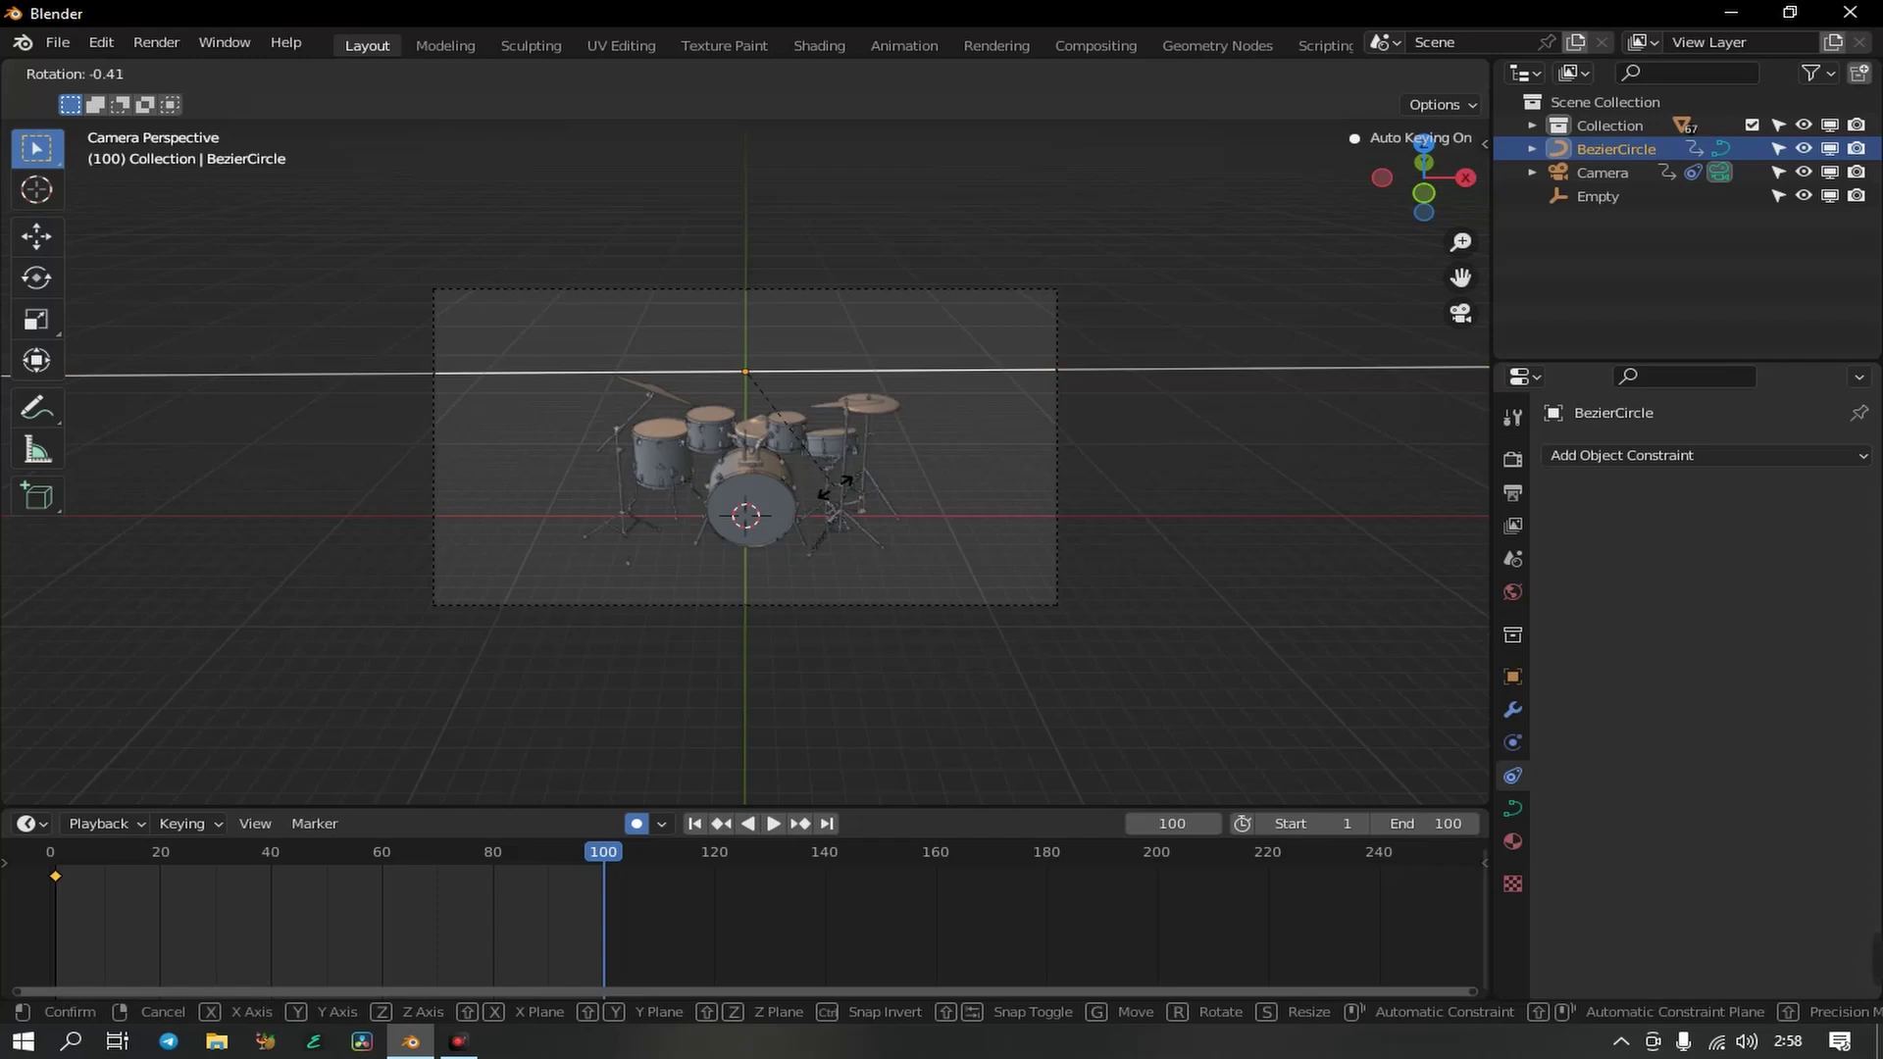
{"action": "key", "text": "y"}
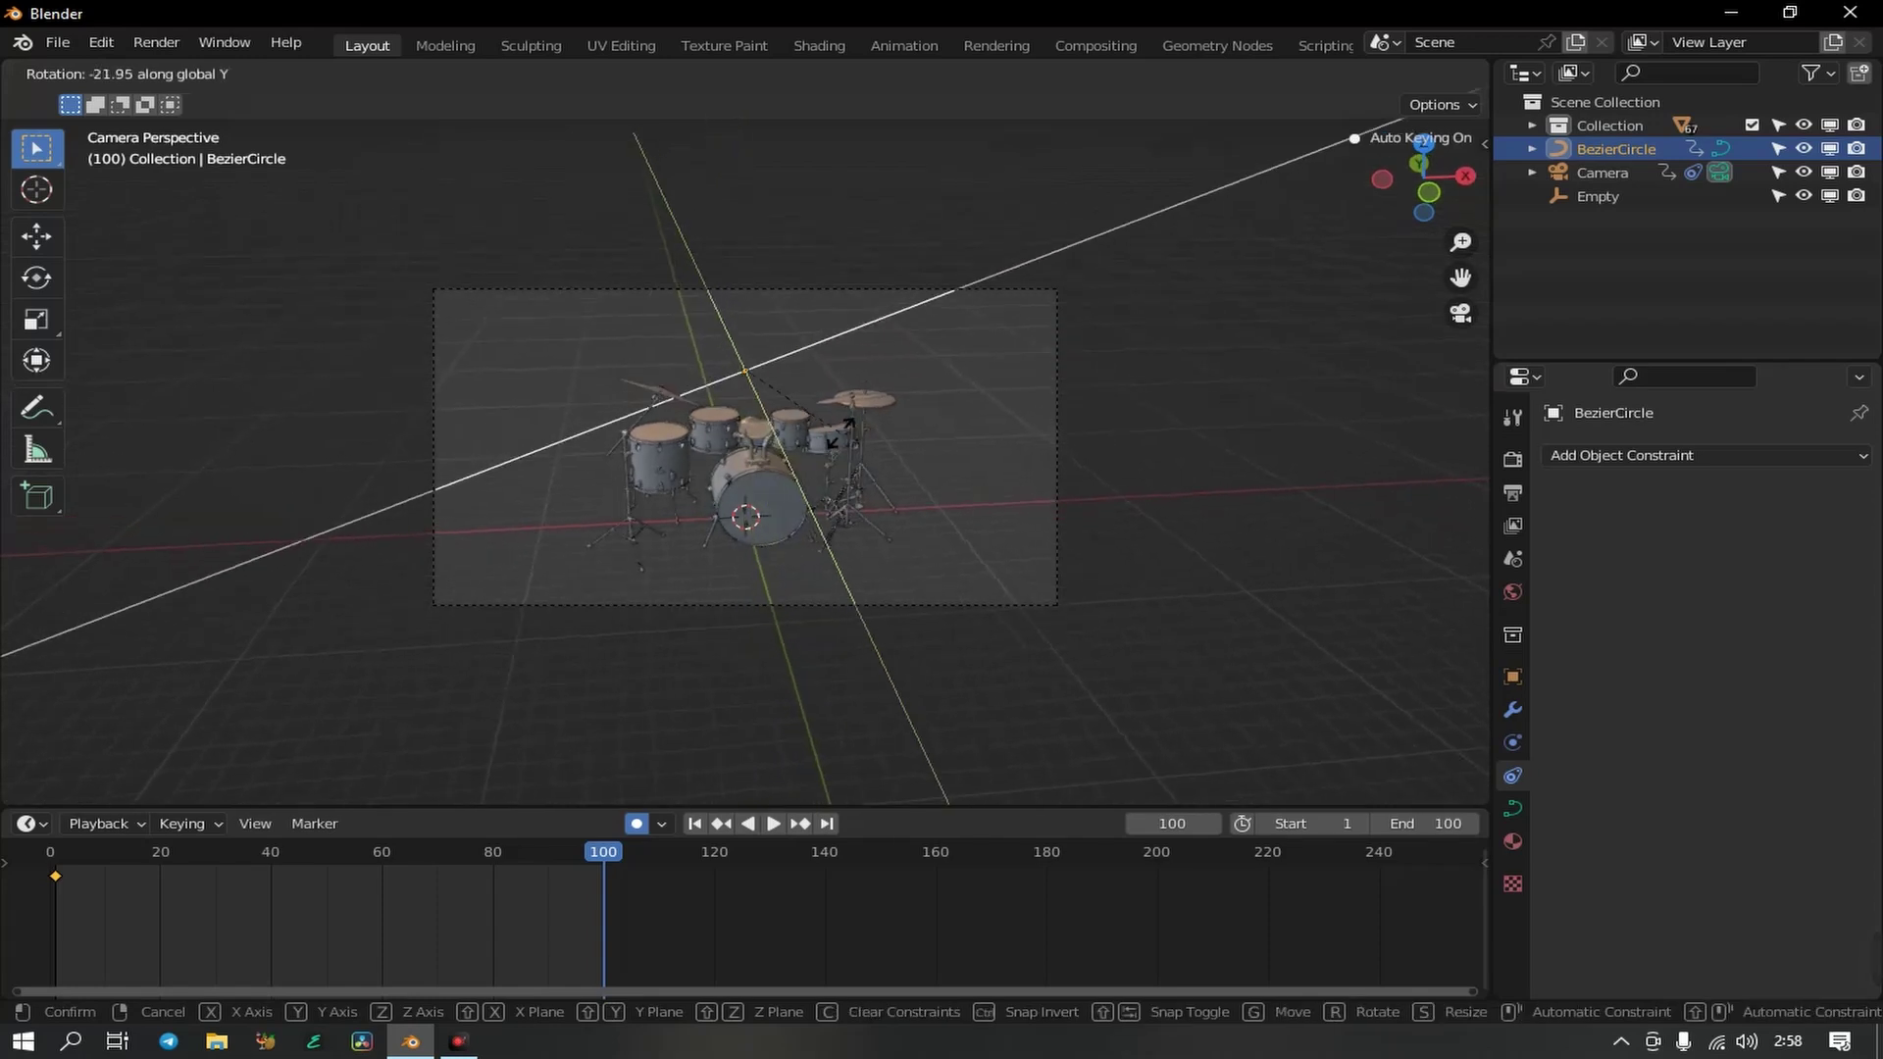
{"action": "left_click", "coordinate": [833, 469]}
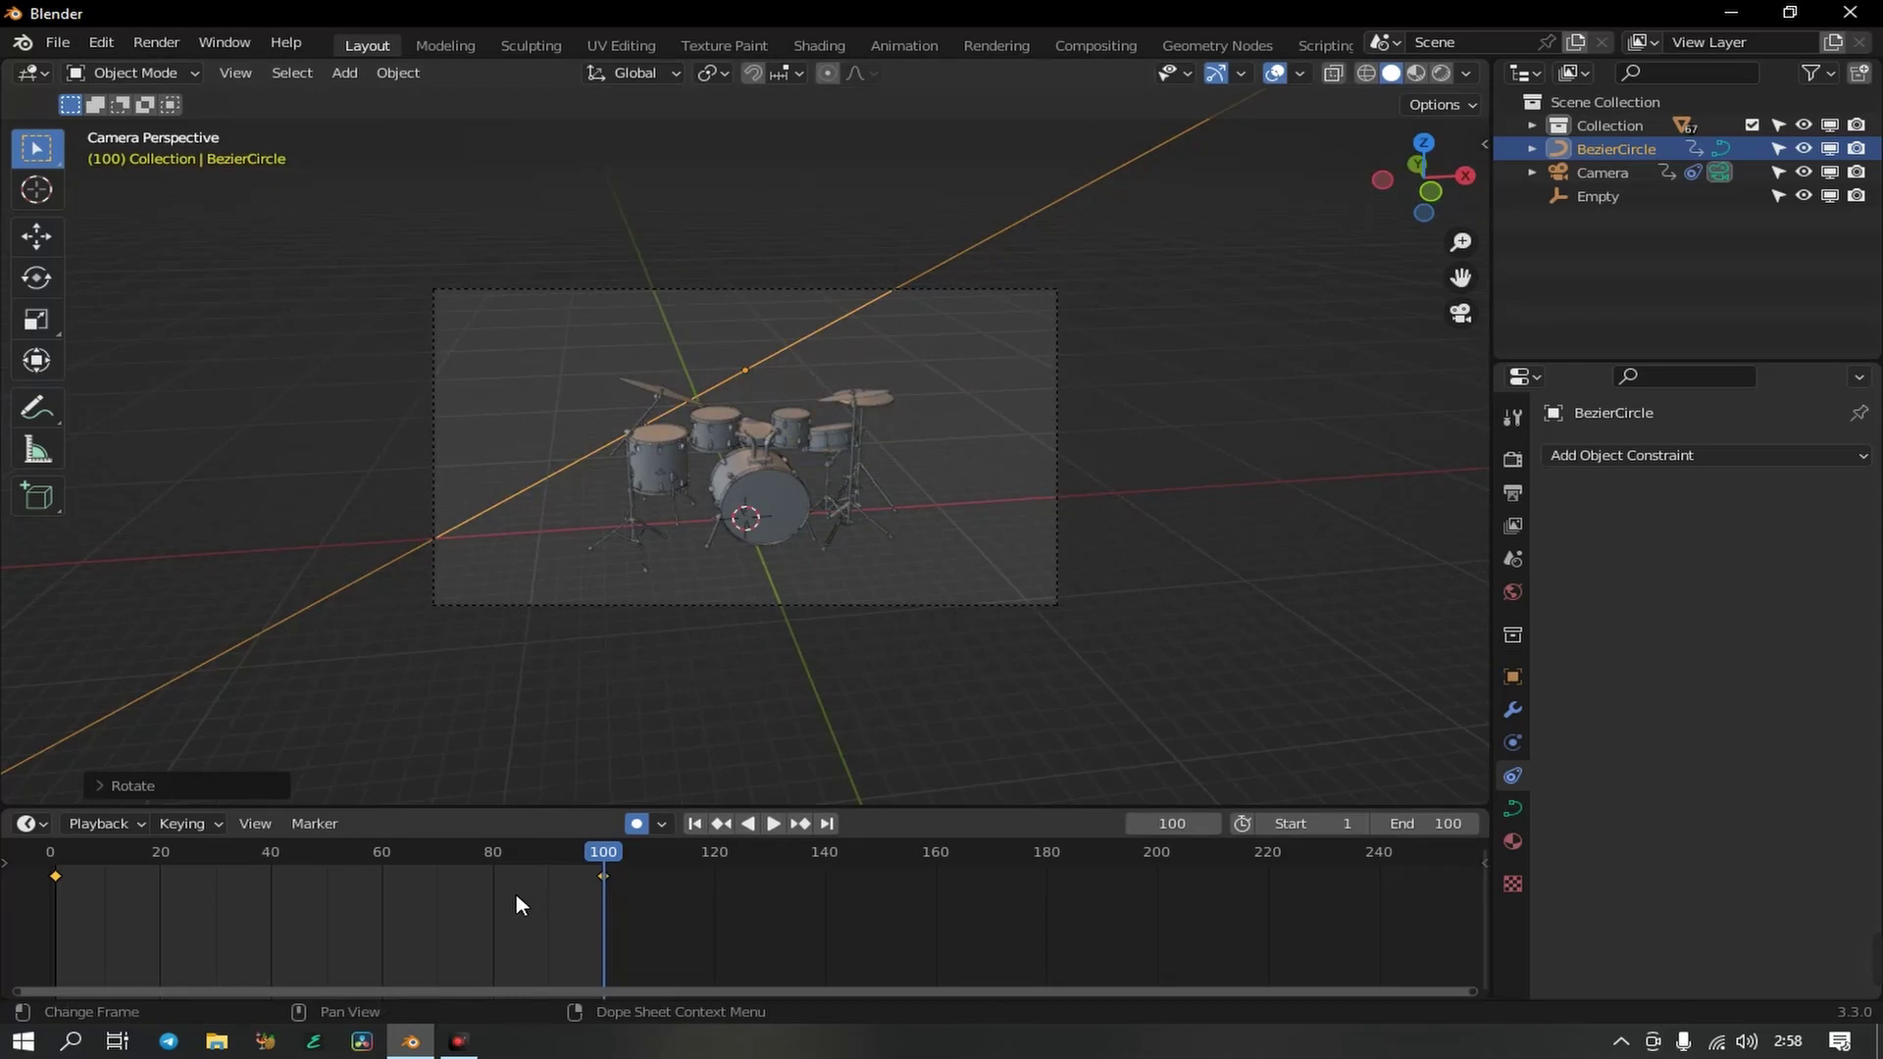
- Make the rotation keyframes linear and play the animation from the start
{"action": "key", "text": "t"}
{"action": "left_click", "coordinate": [483, 867]}
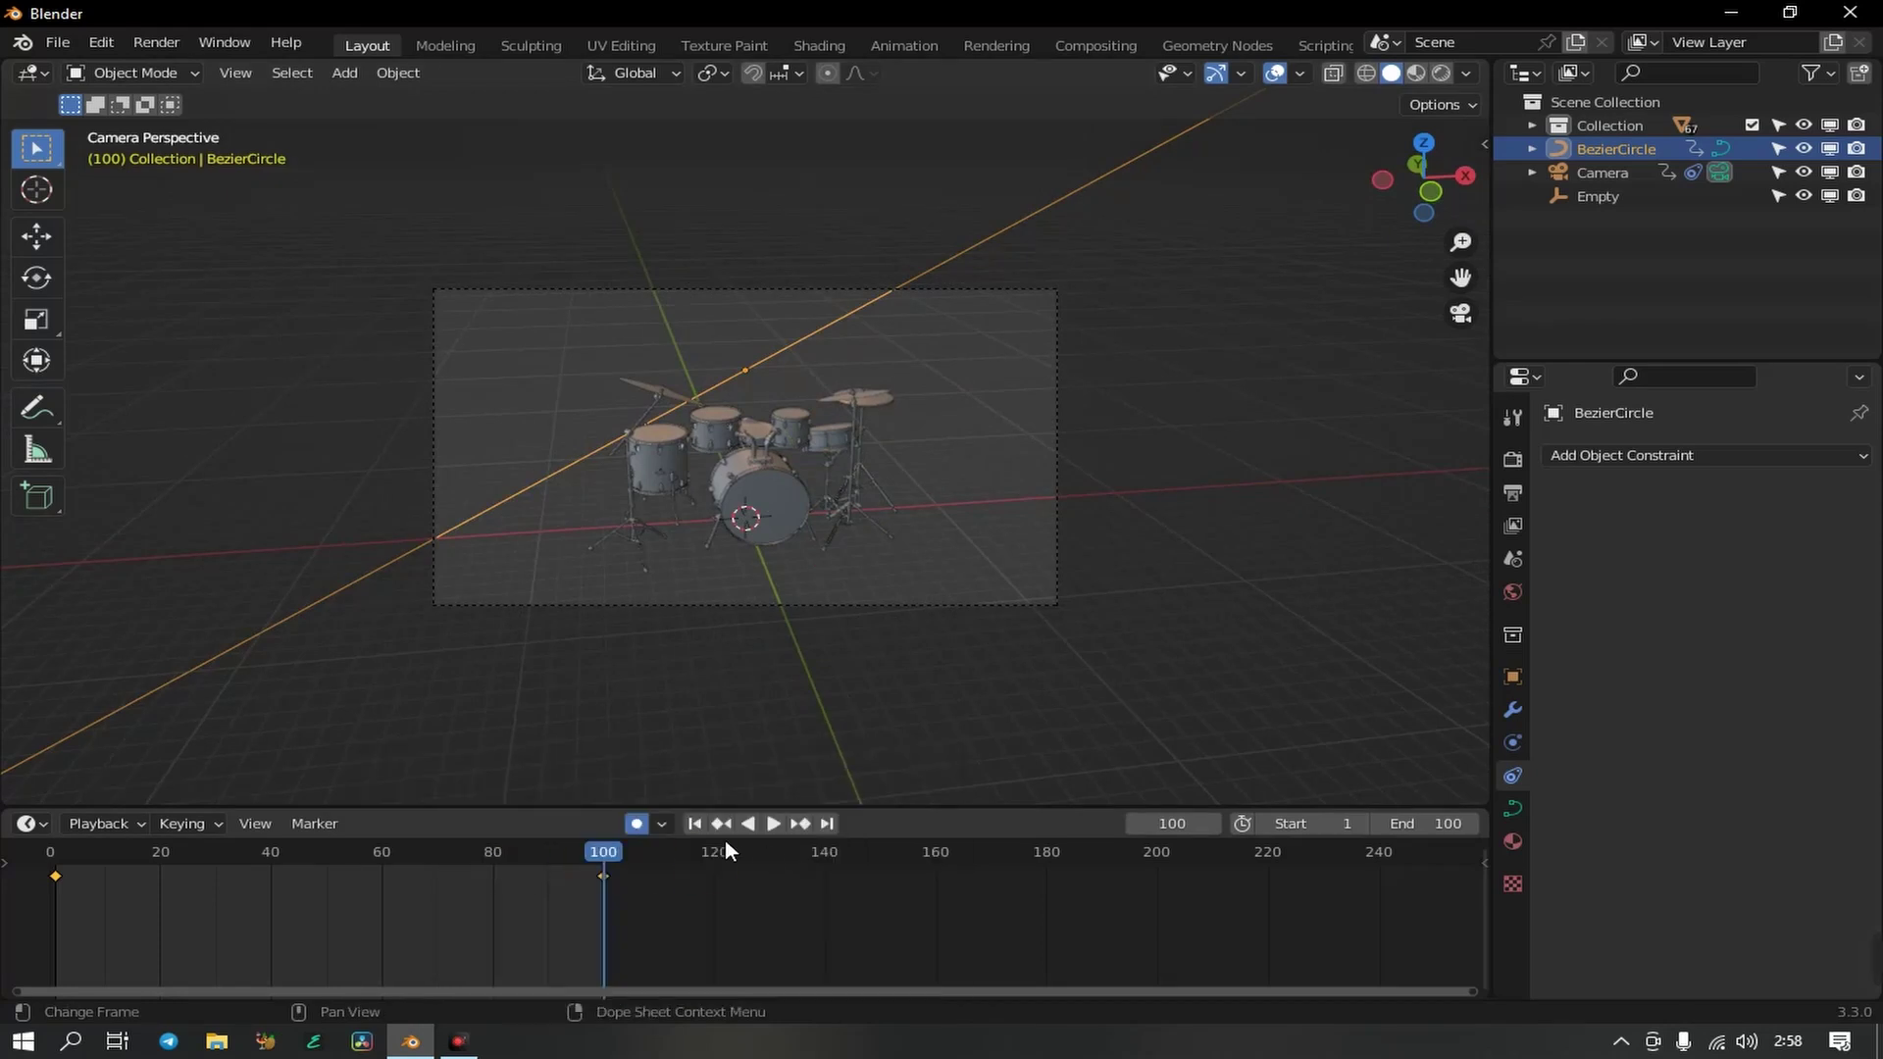
{"action": "left_click", "coordinate": [702, 826]}
{"action": "key", "text": "space"}
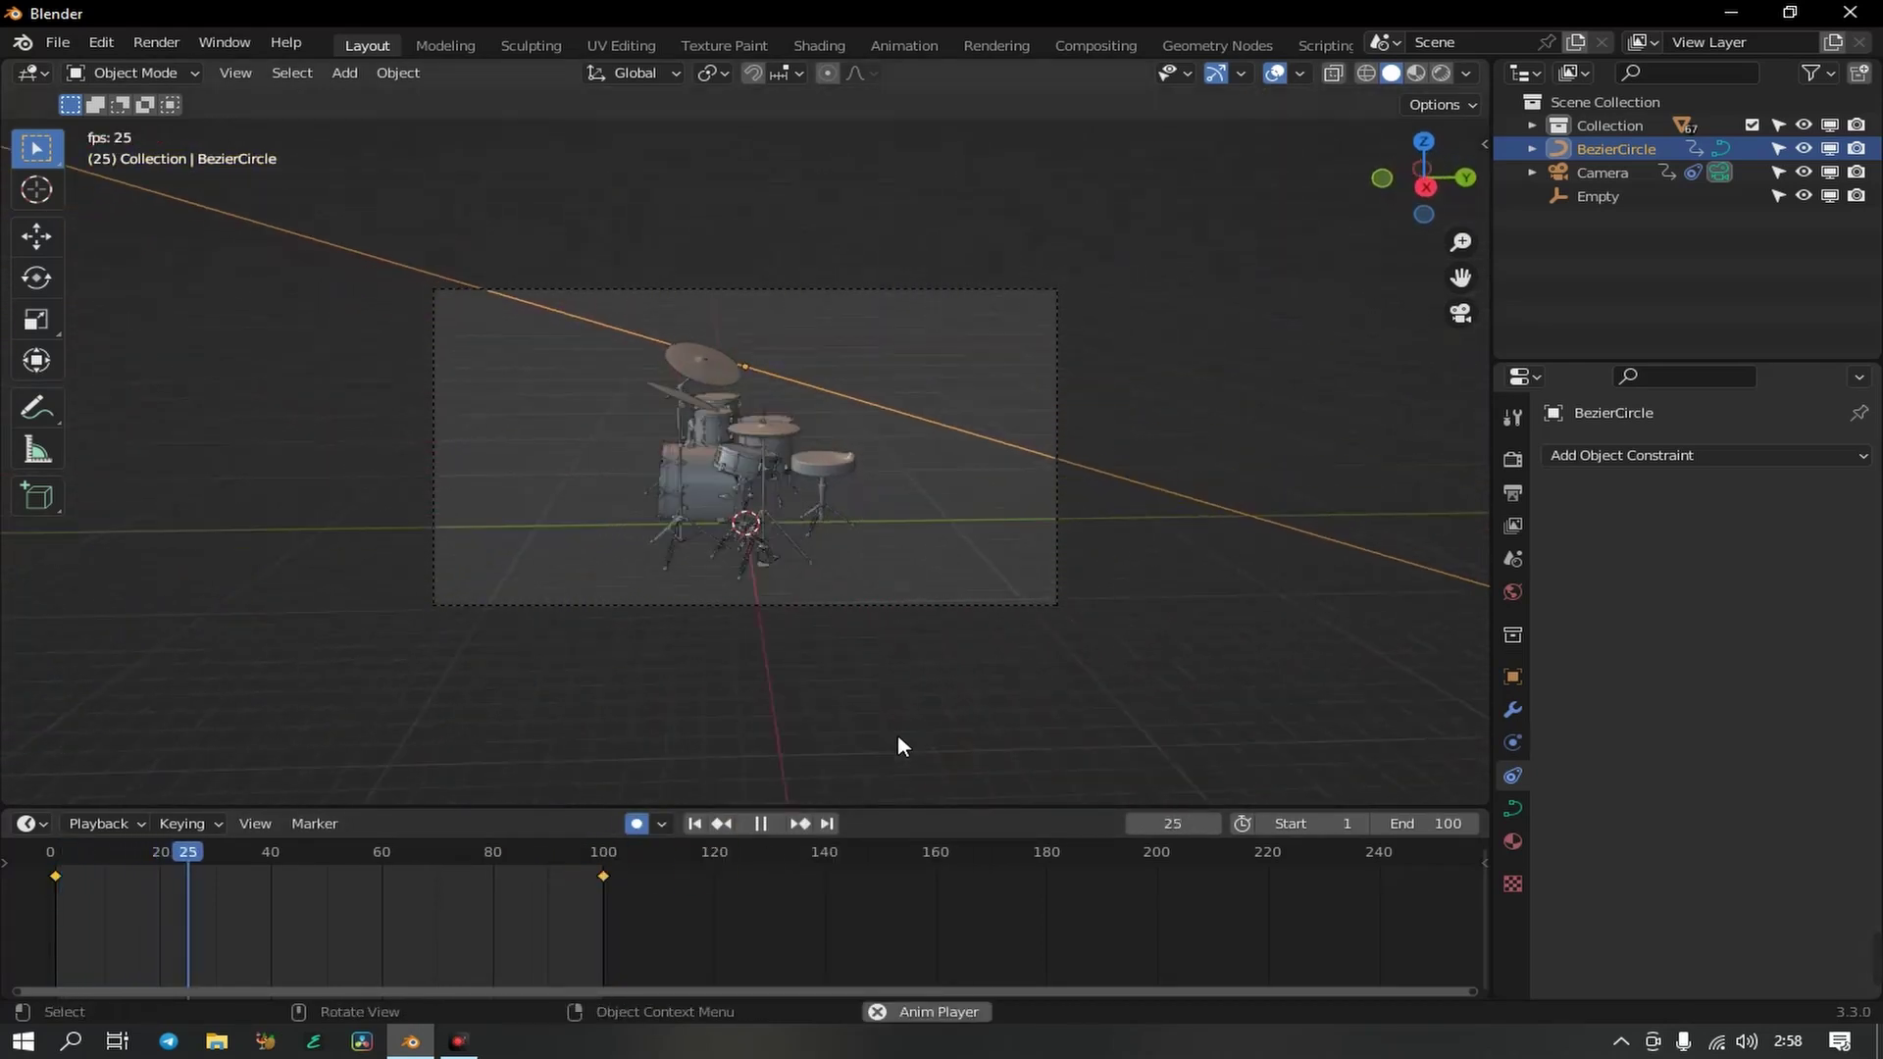